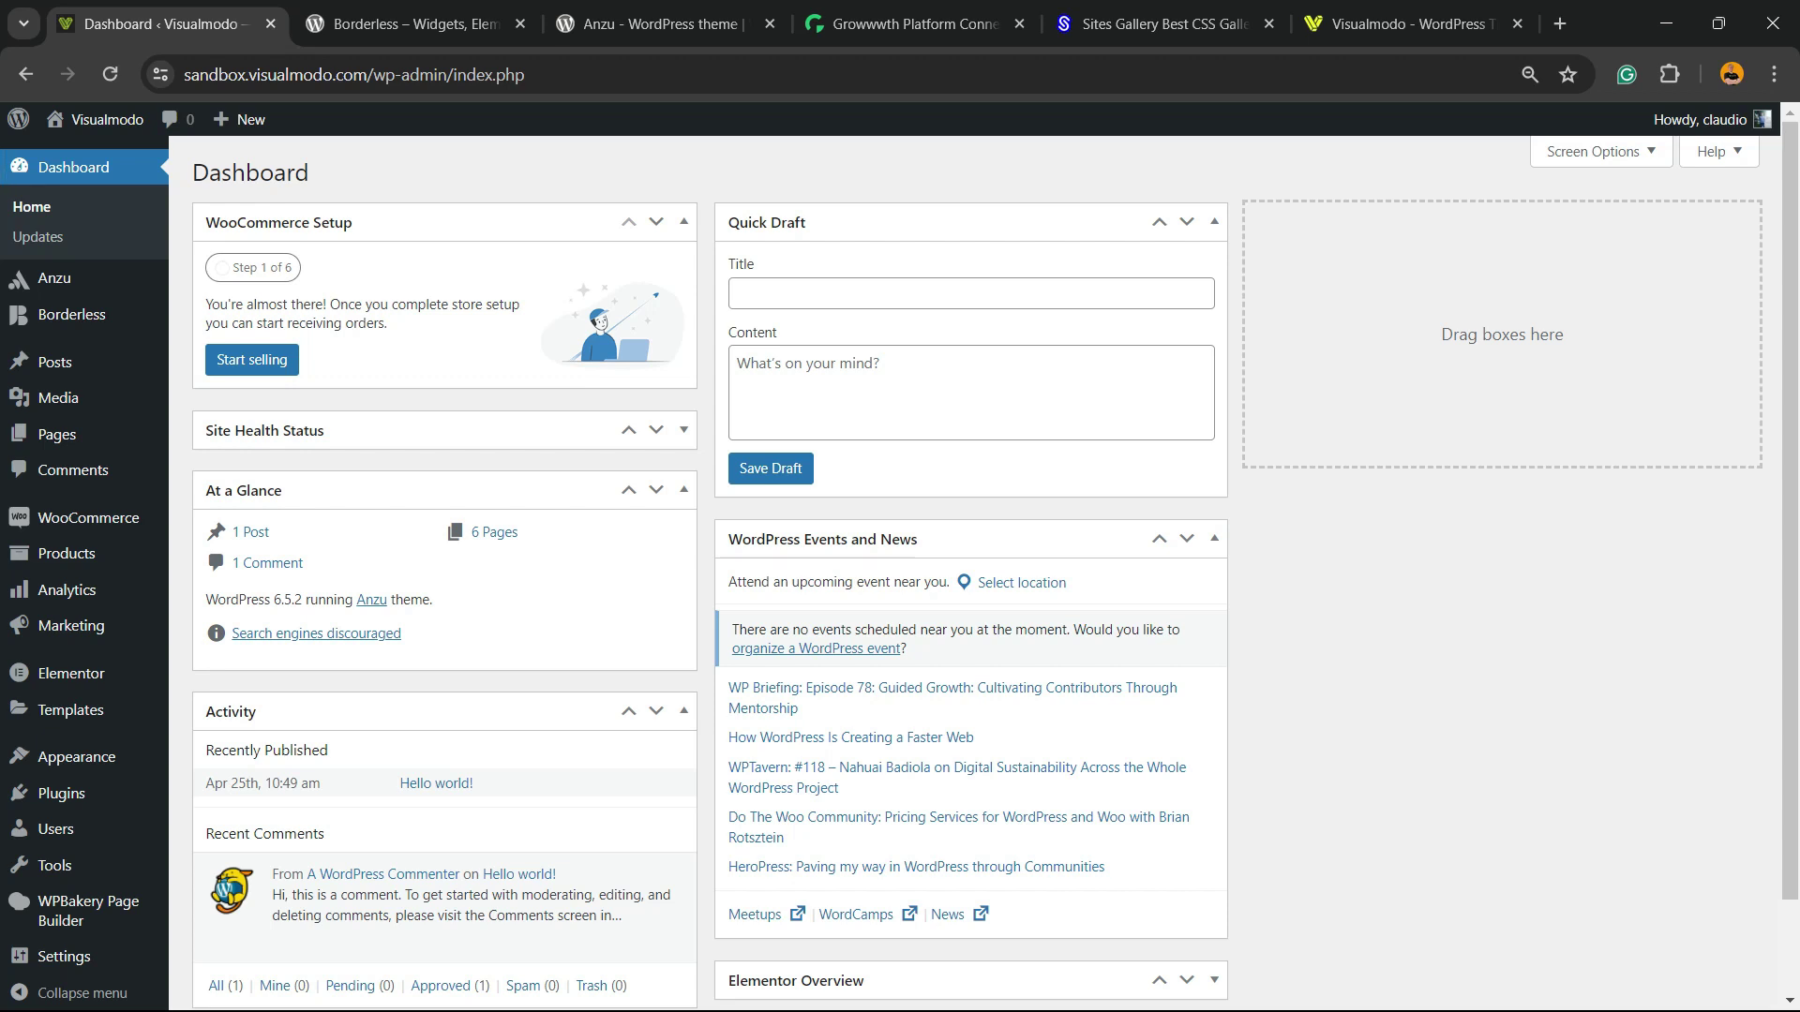
Search the WordPress plugin directory for "Social Snap" to add it as a new plugin
scroll(70, 600, "down", 2)
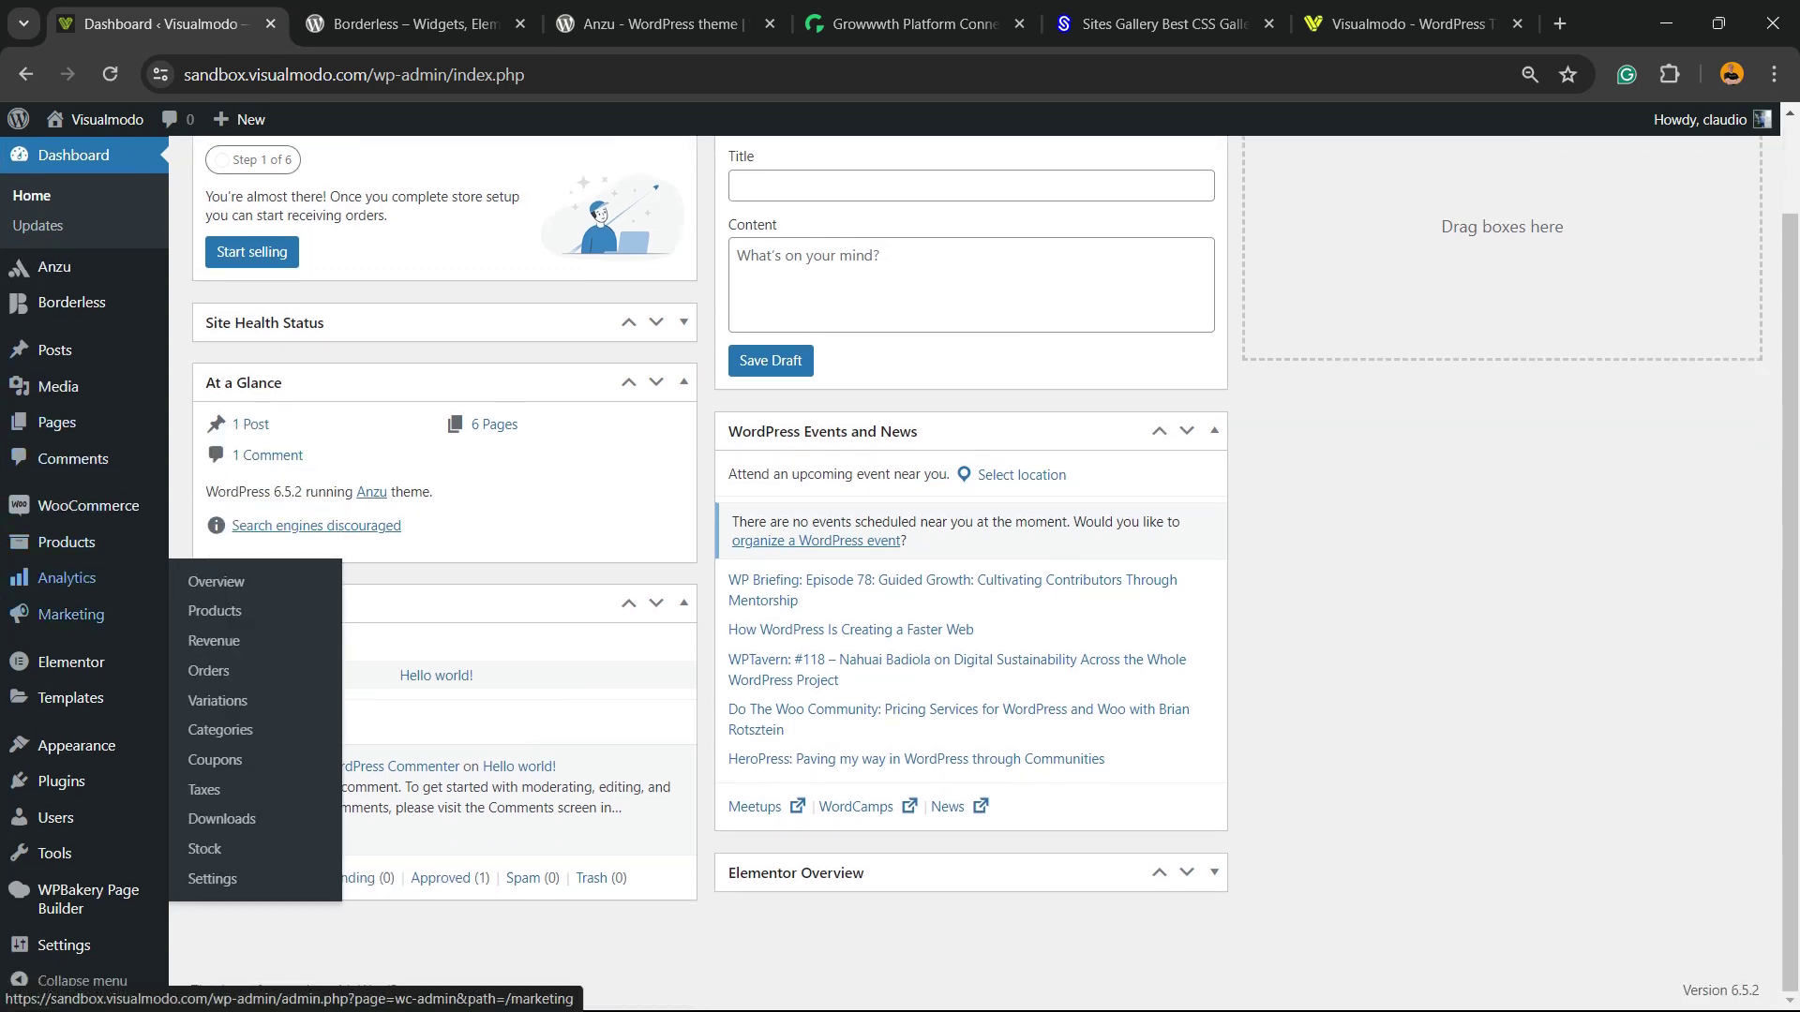
mouse_move(61, 781)
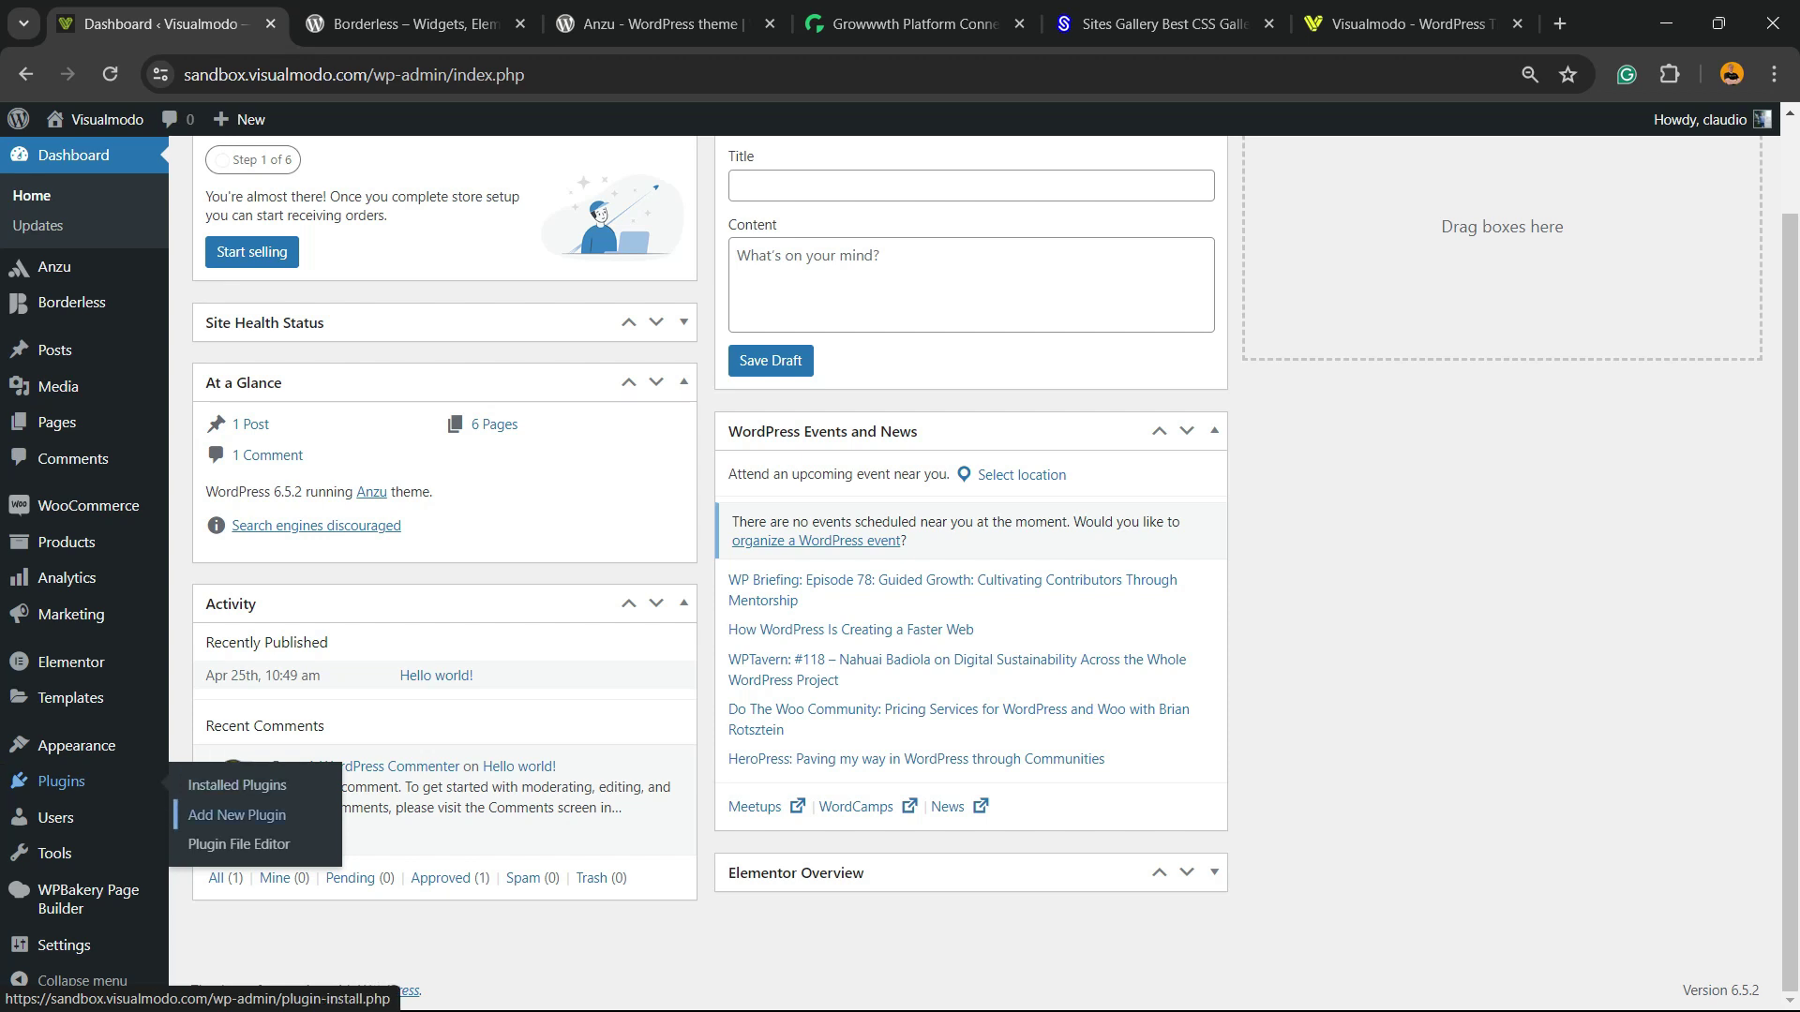
left_click(236, 815)
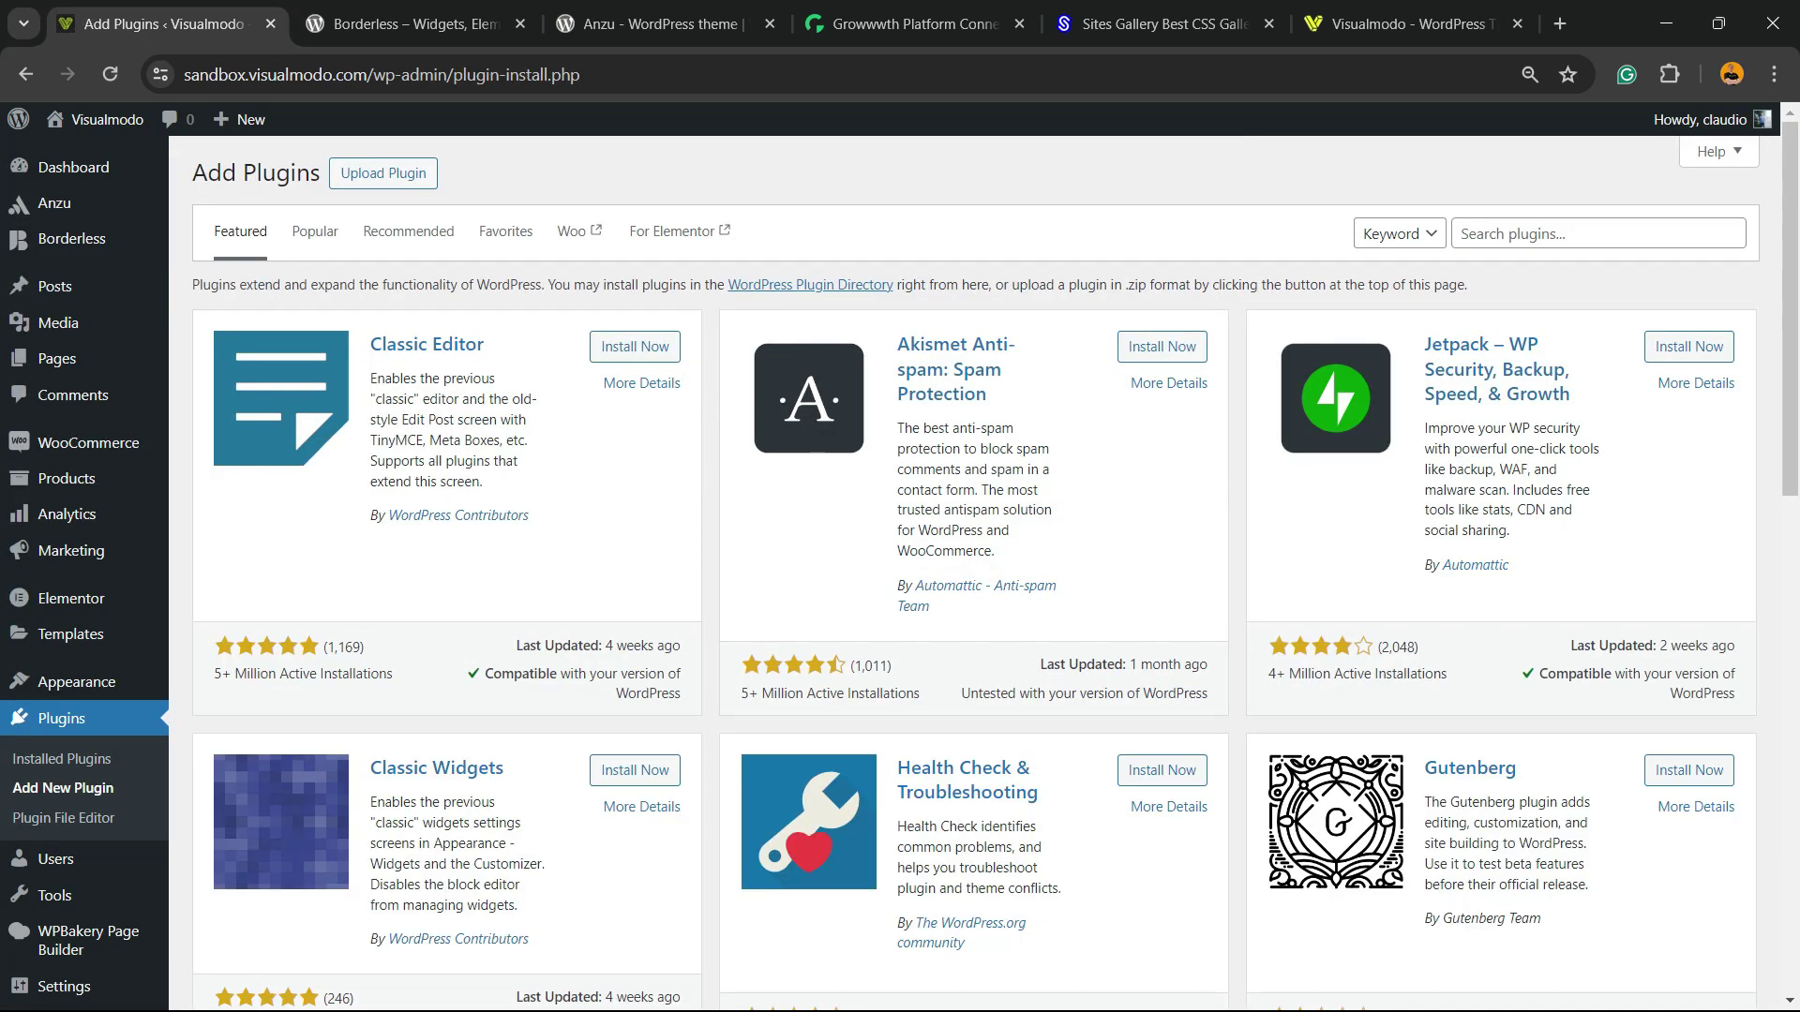
key("ctrl+plus")
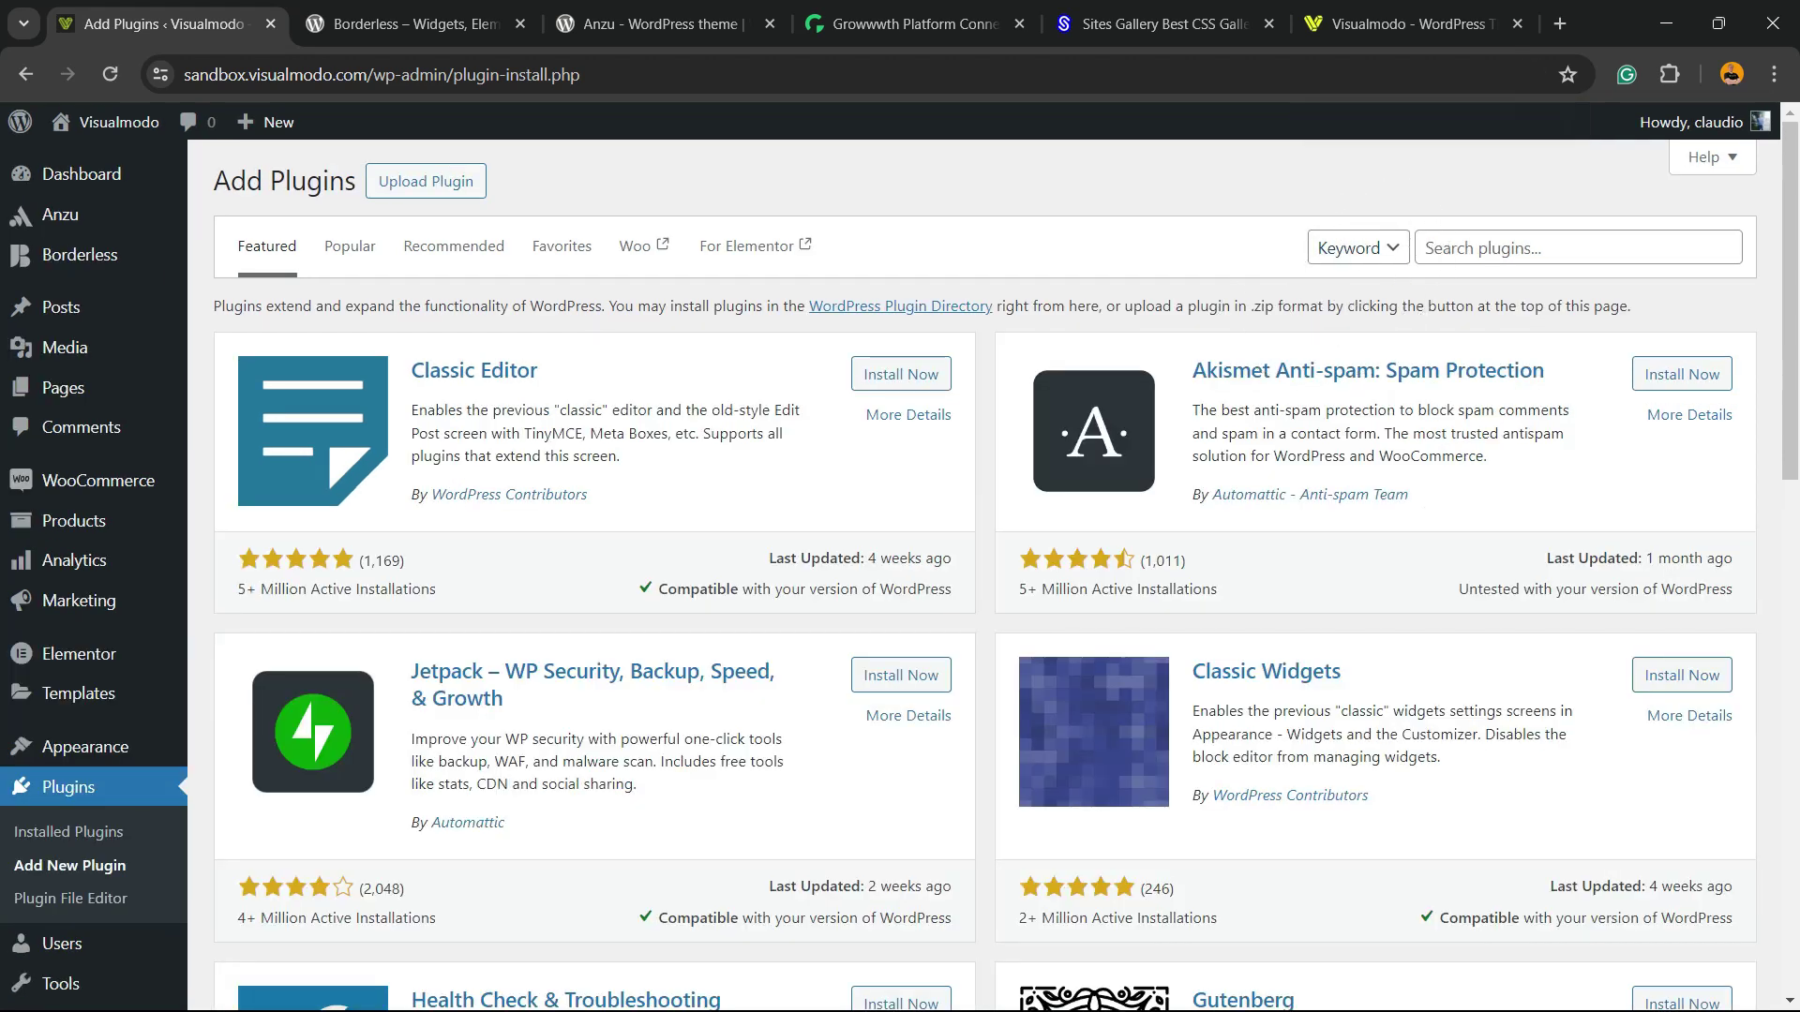
left_click(1426, 247)
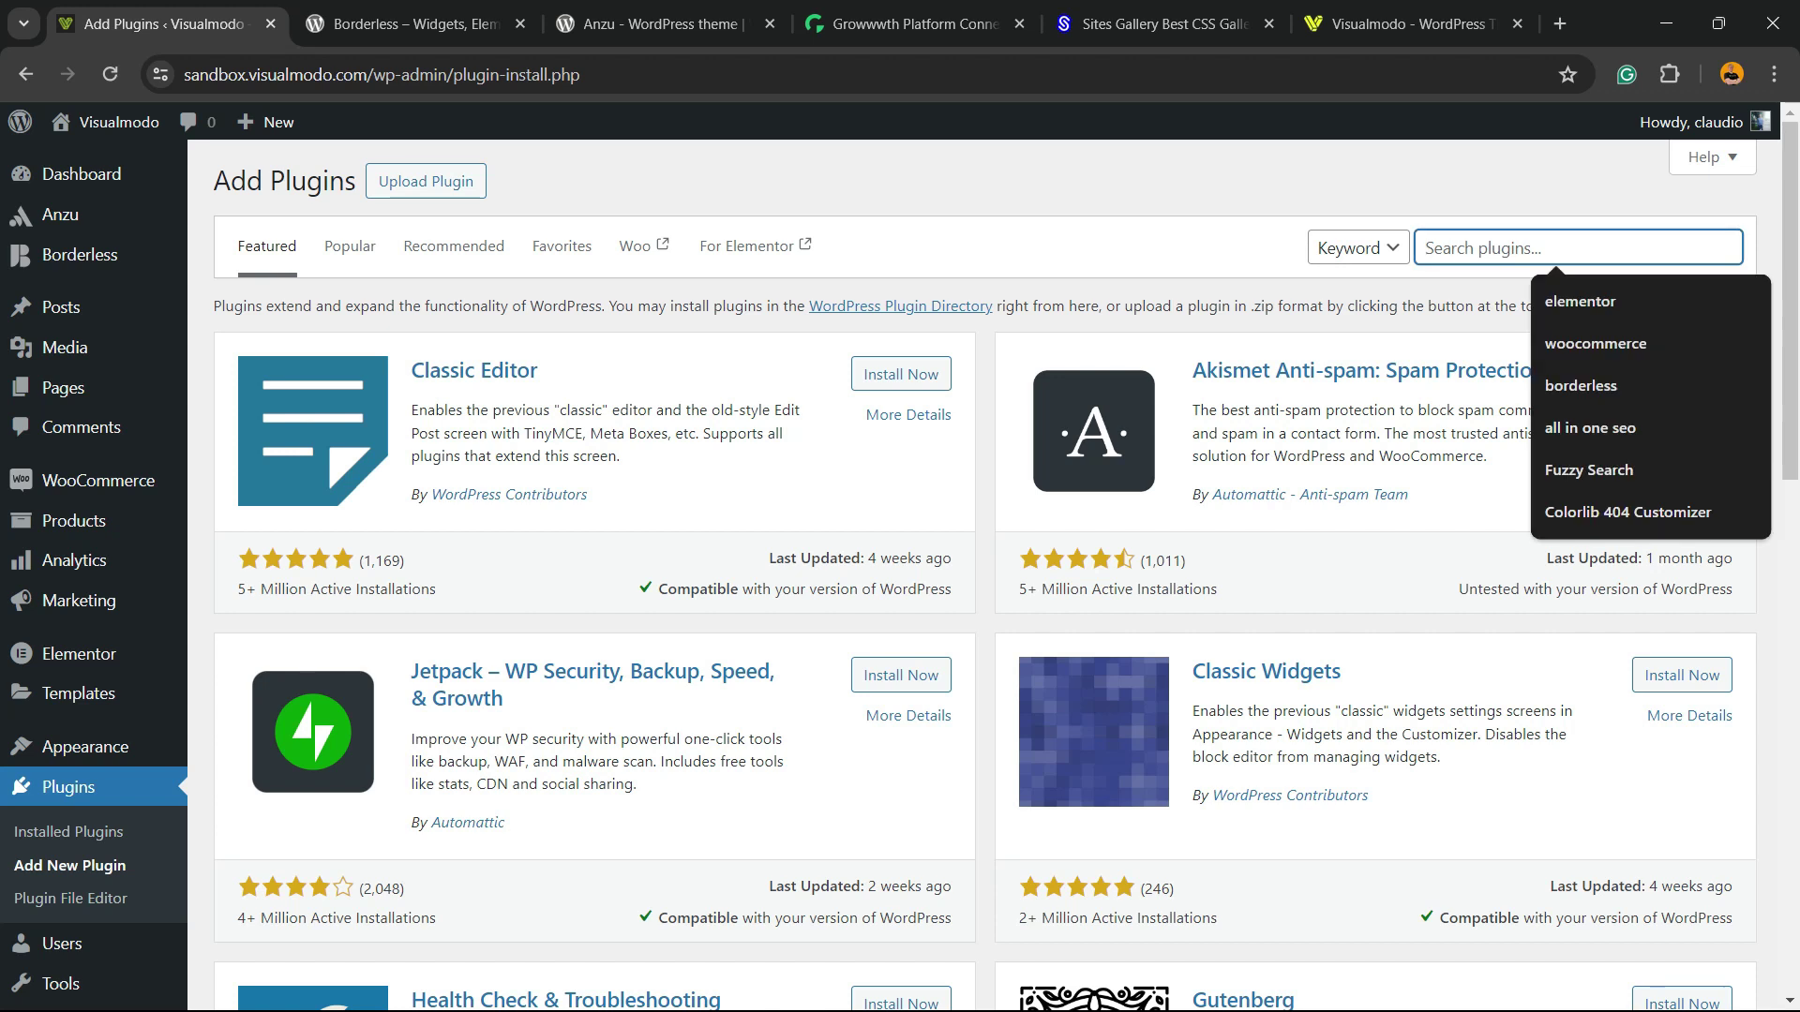
type("Social Snap")
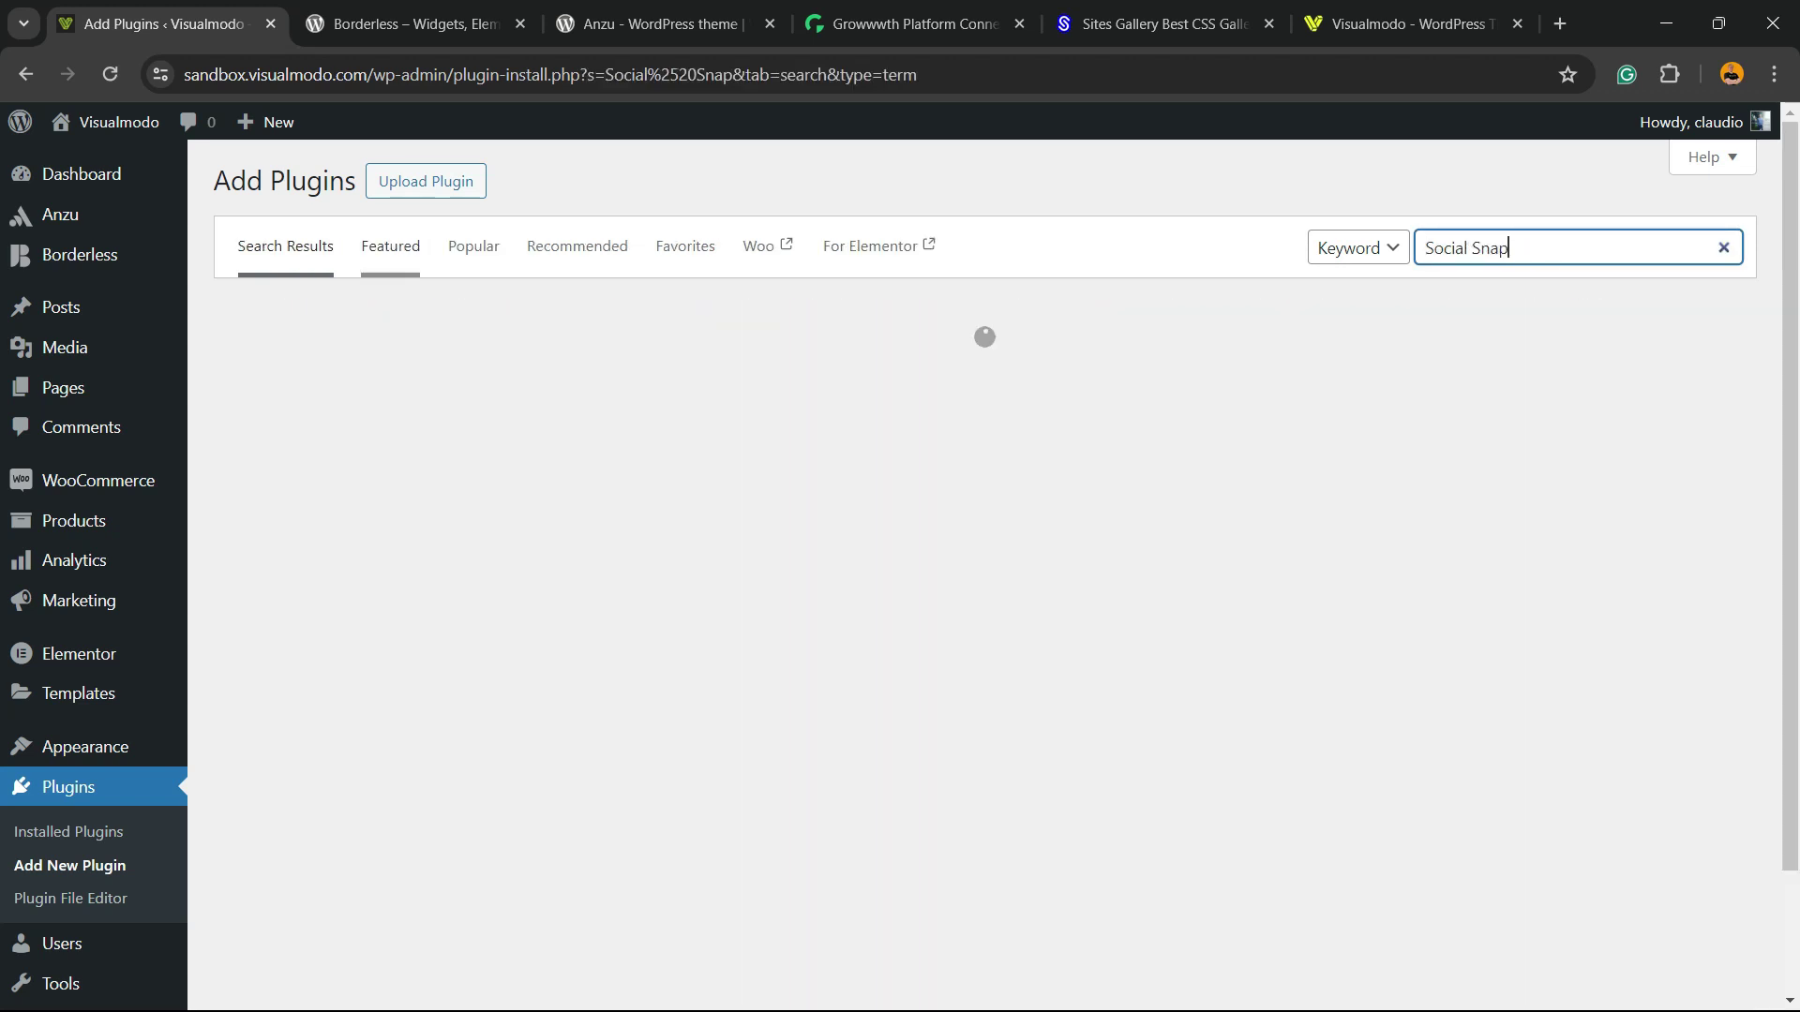
left_click_drag(1423, 247, 1508, 249)
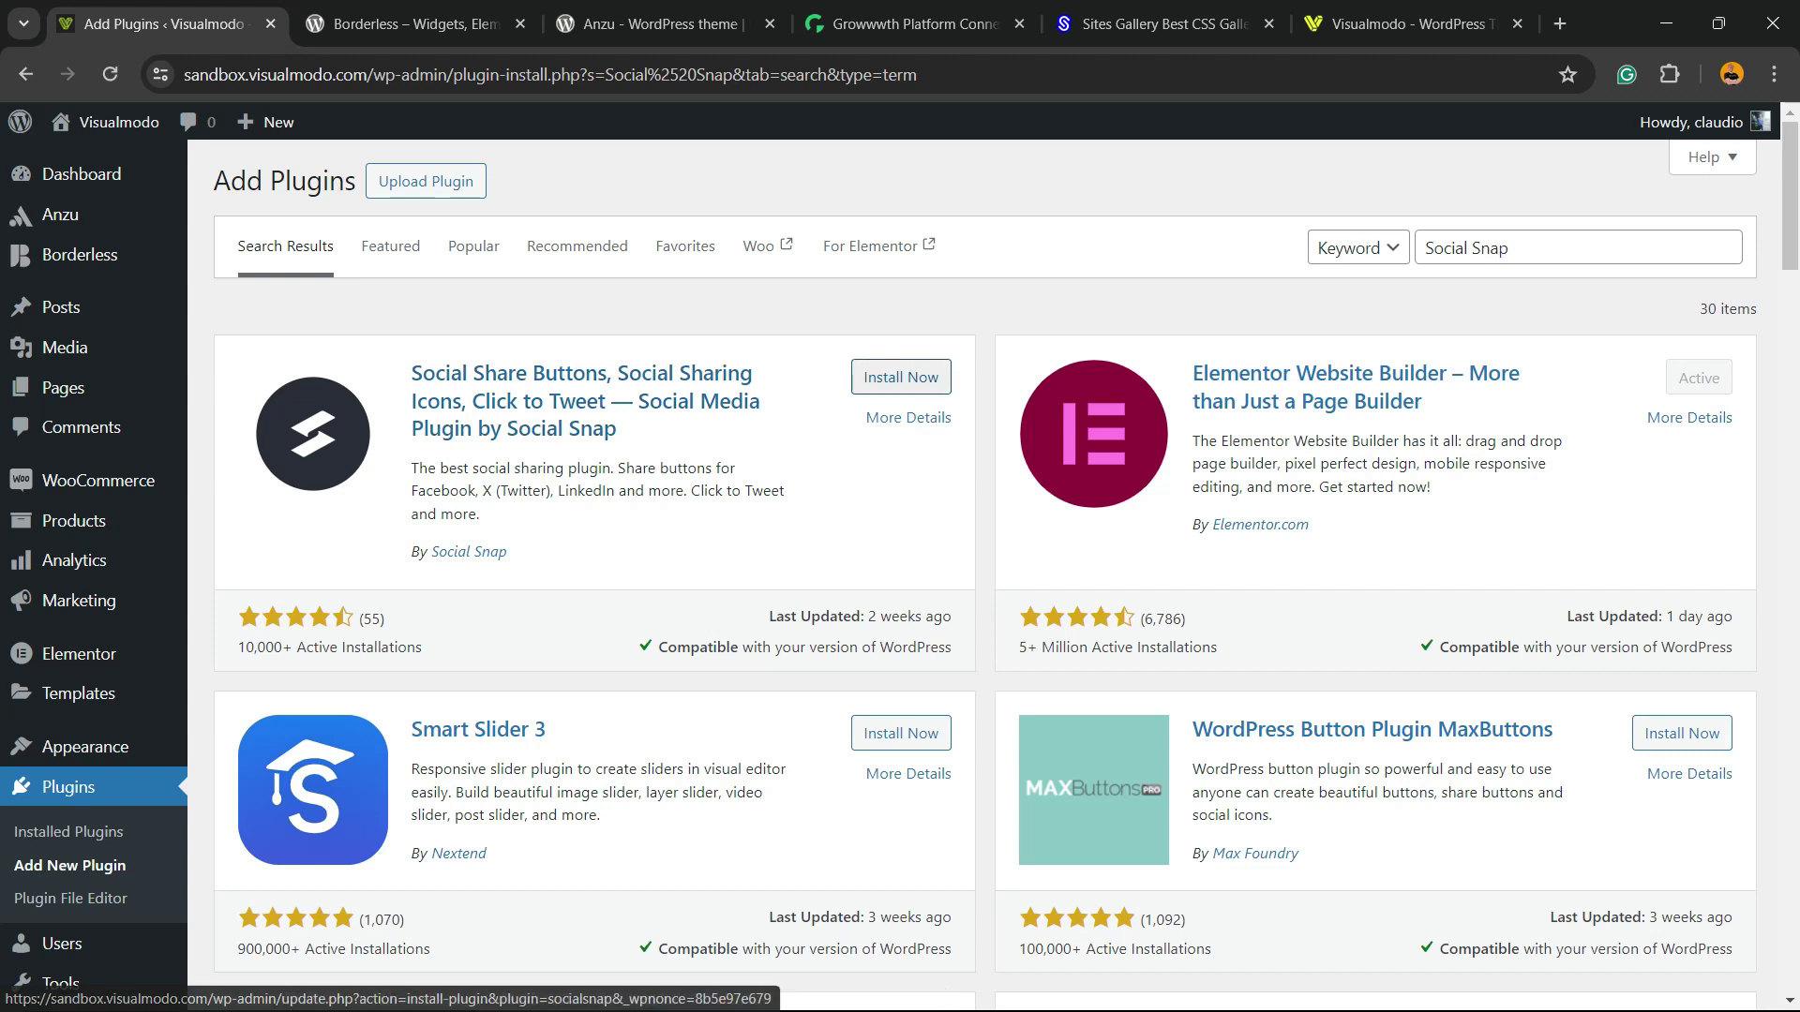
Install and activate the Social Share Buttons plugin by Social Snap
left_click(901, 376)
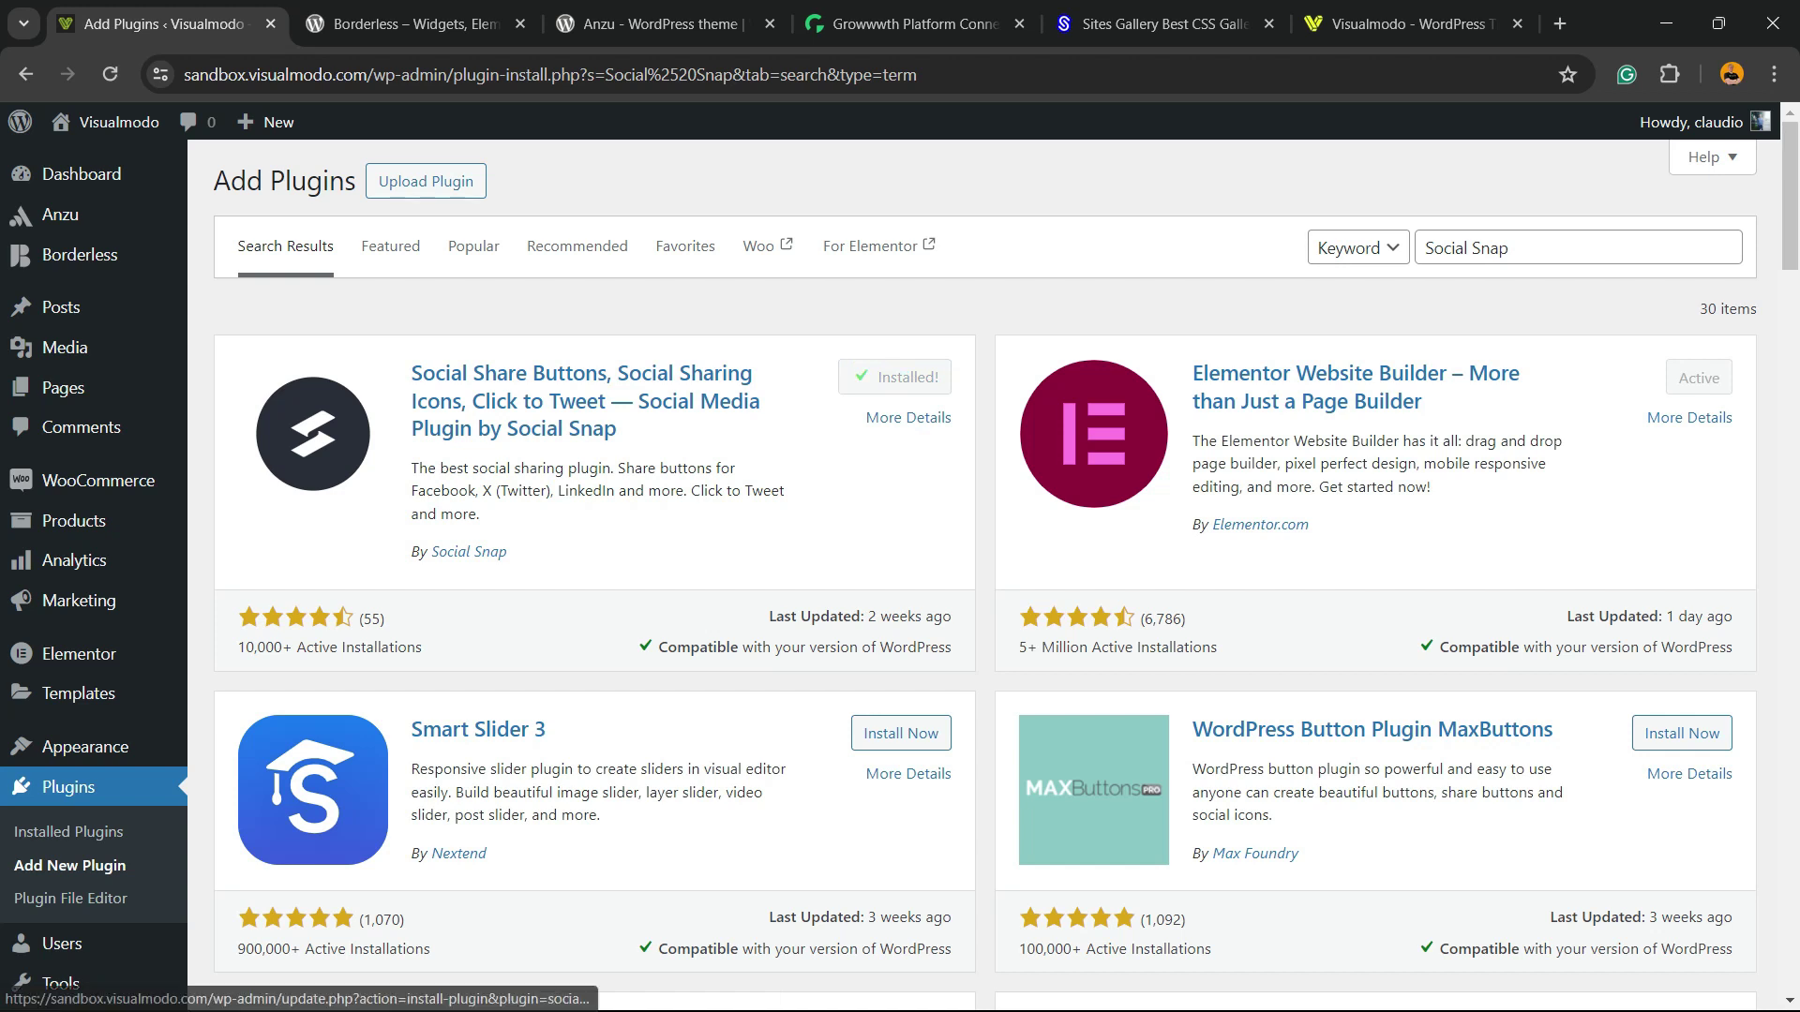
left_click(898, 377)
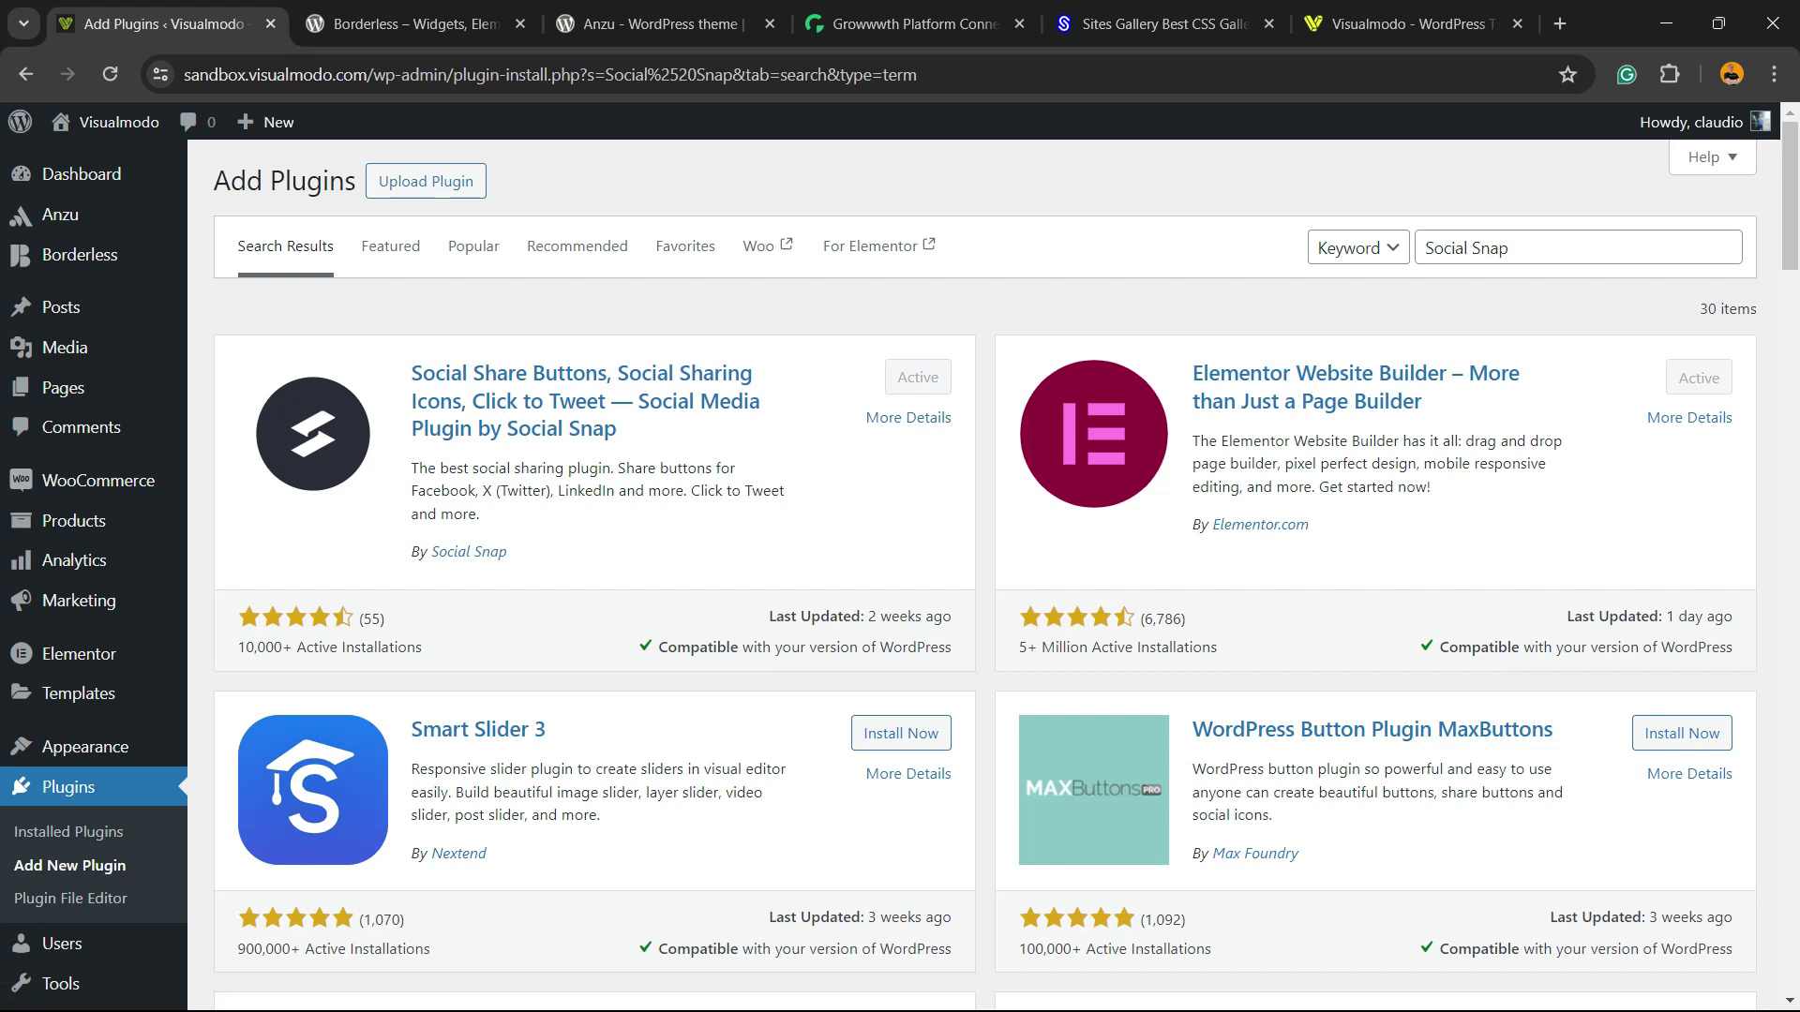
left_click(916, 377)
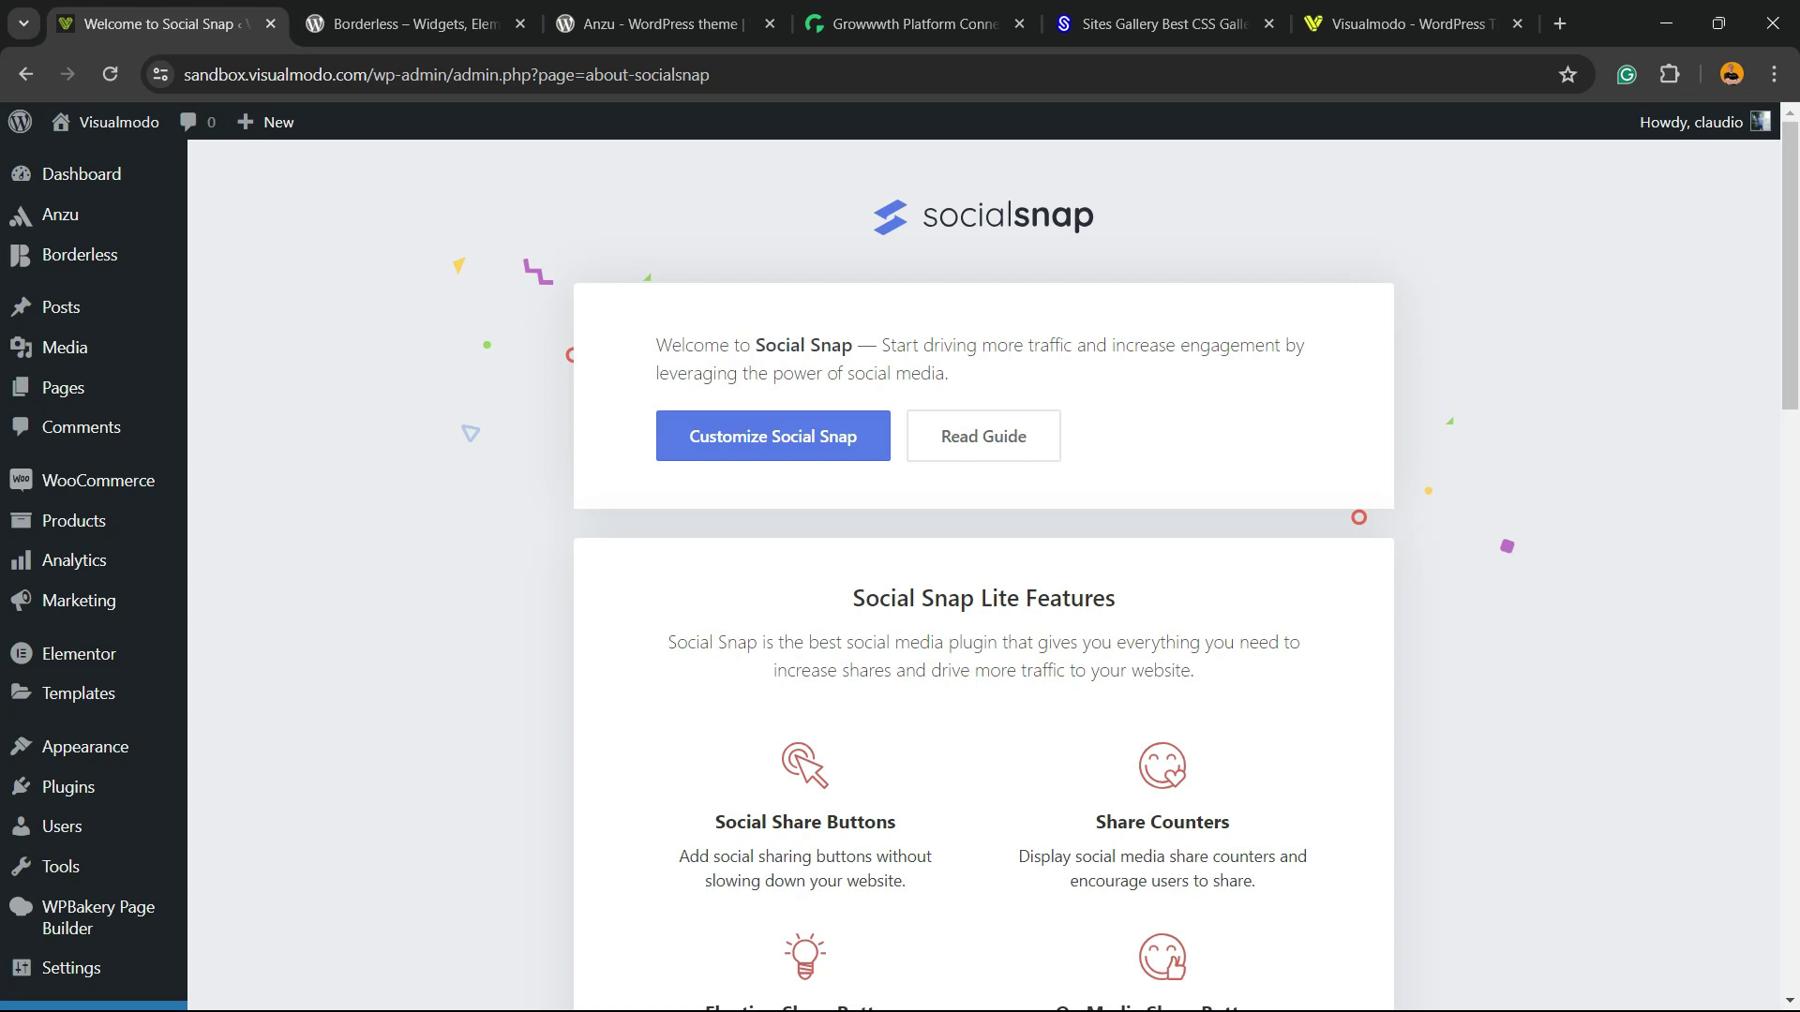
Open the On Media options in Social Snap's Social Sharing settings
left_click(761, 438)
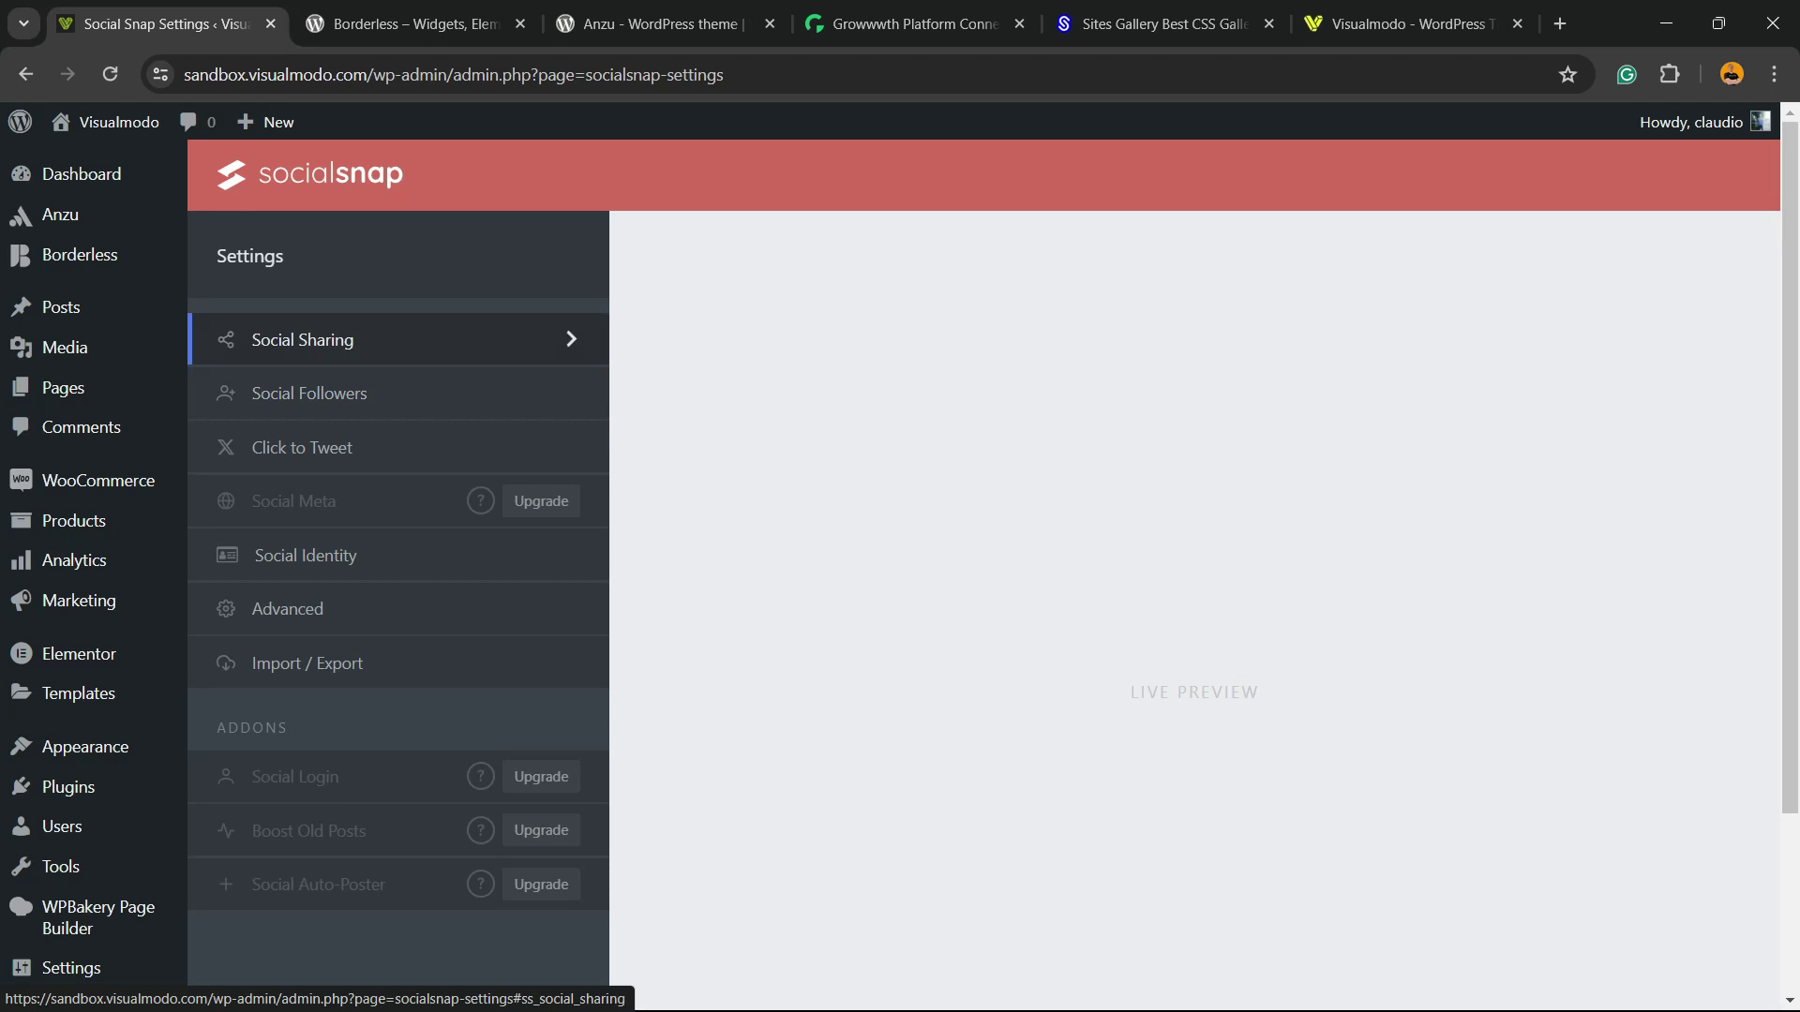
left_click(375, 339)
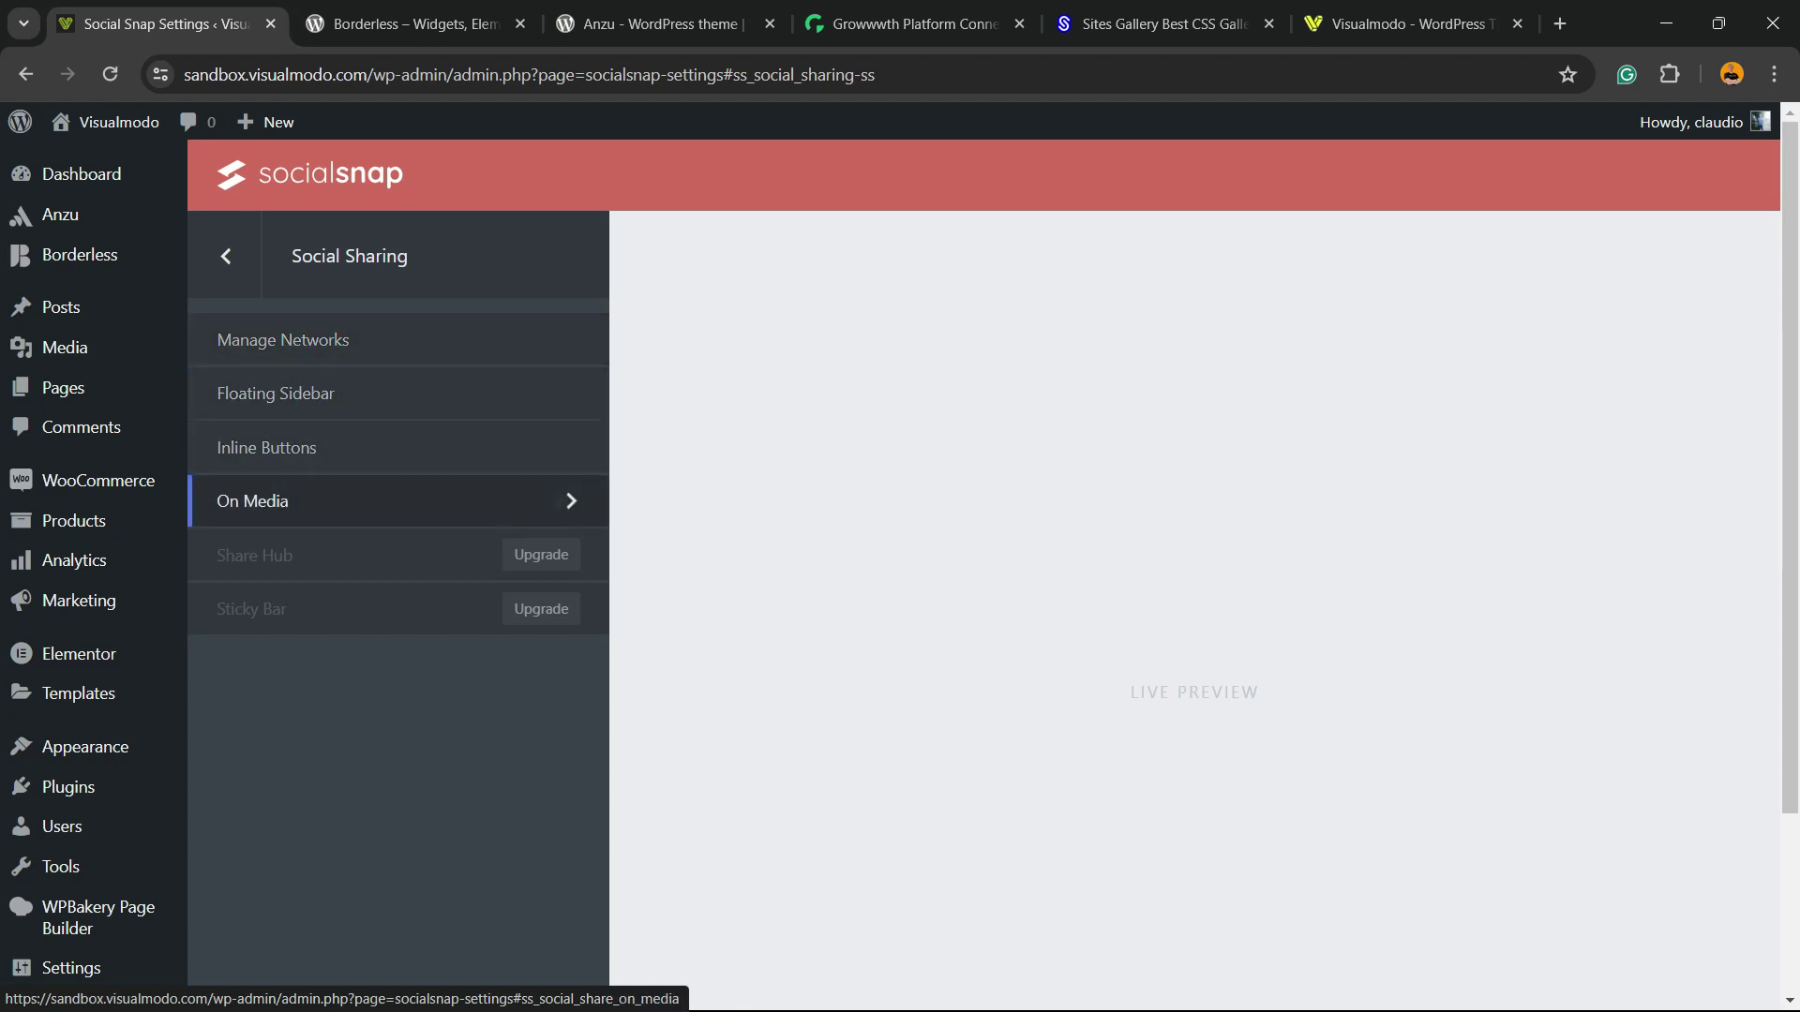
left_click(318, 490)
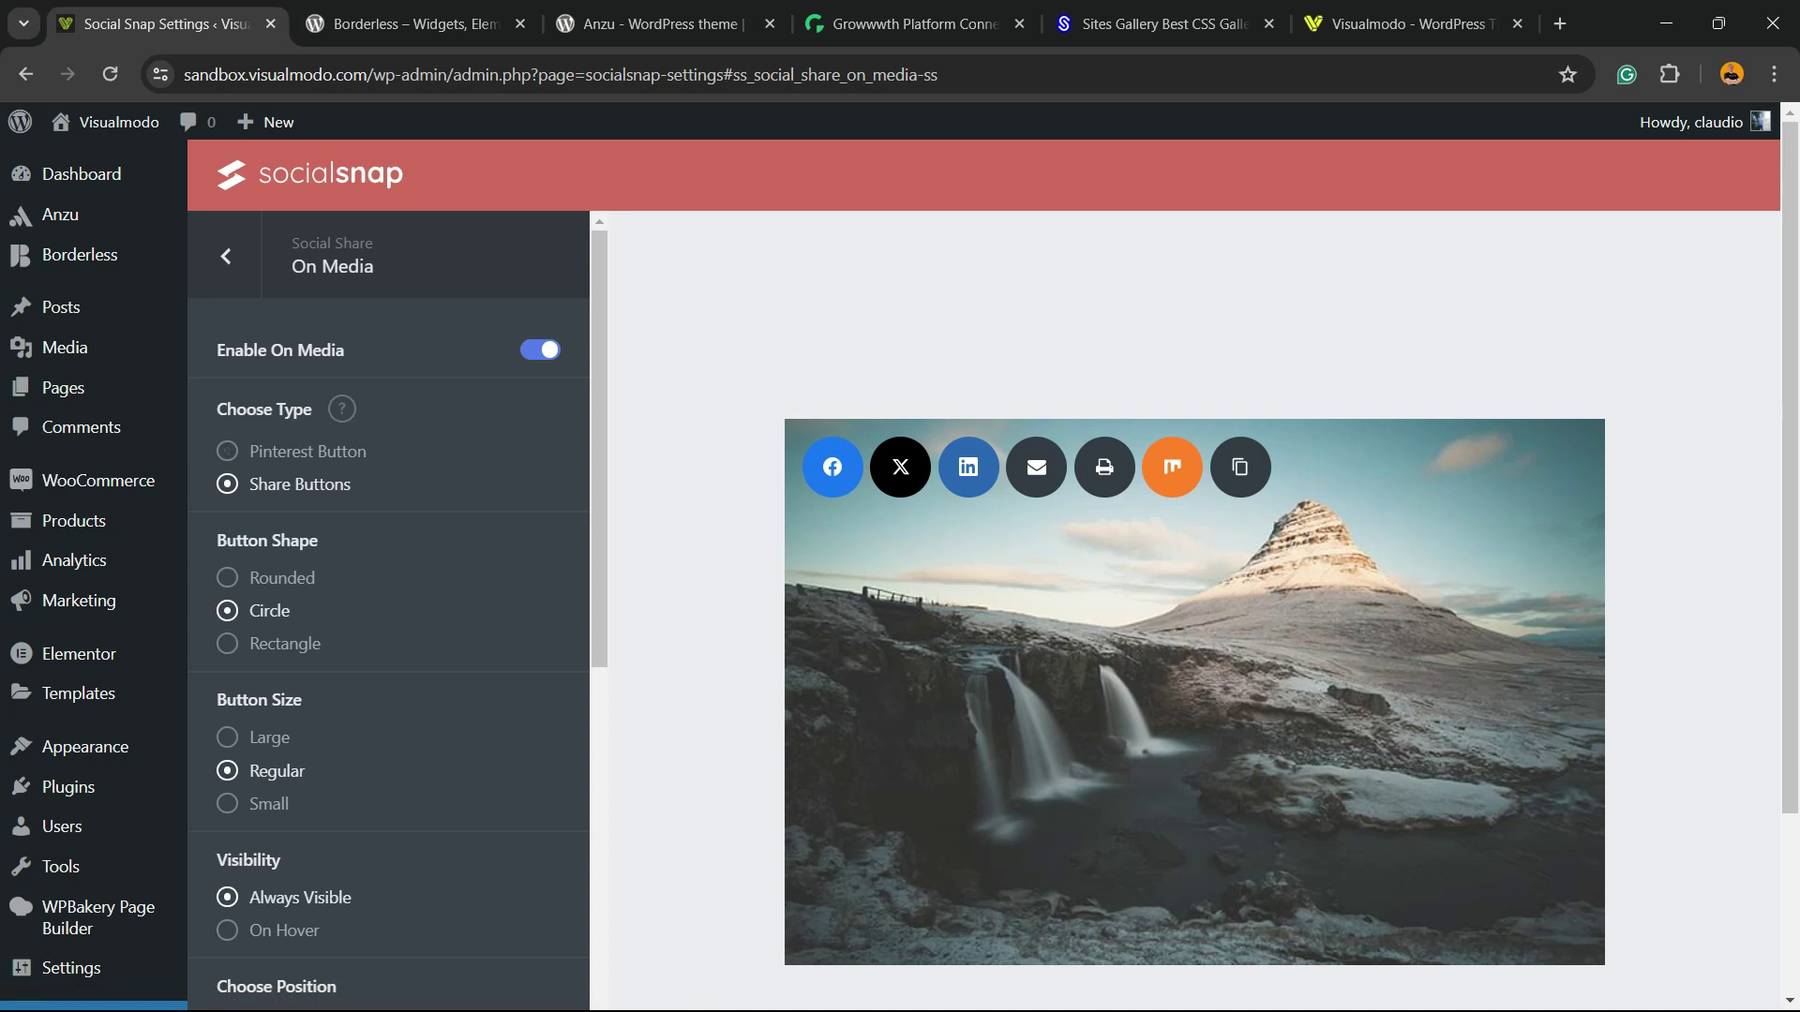
Disable the On Media sharing feature and enable it again to compare the live preview
left_click(551, 347)
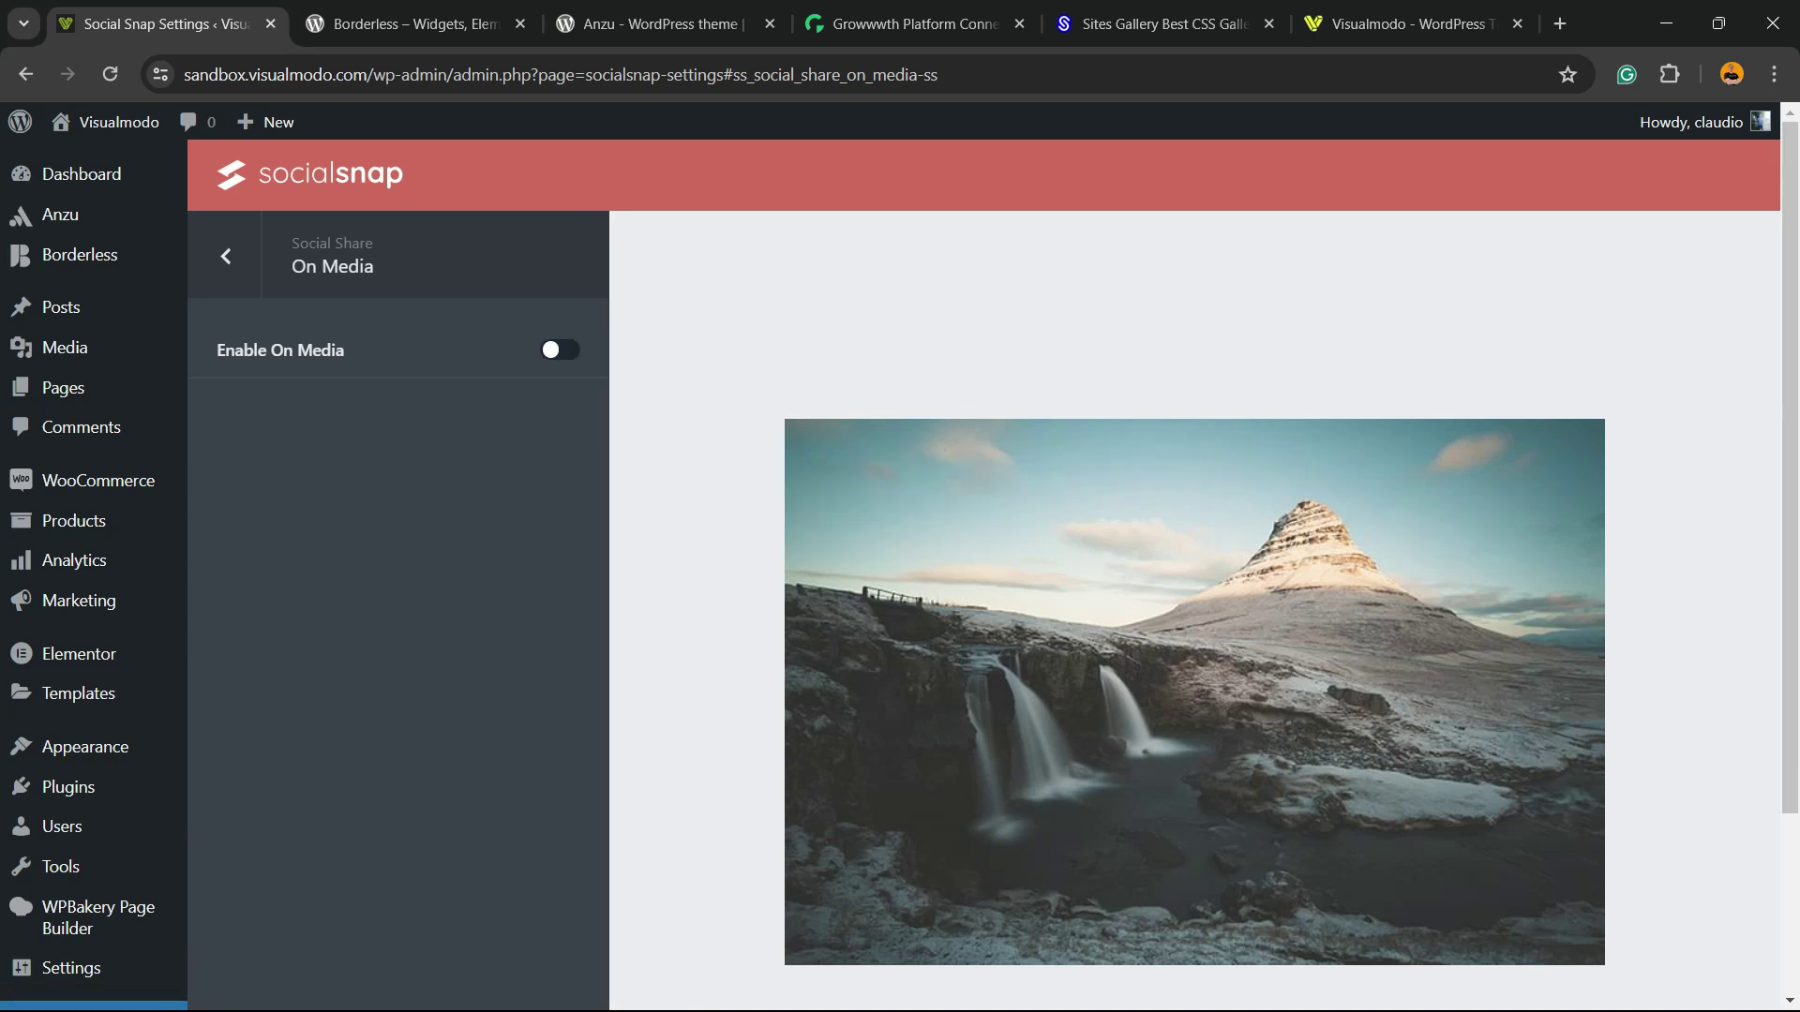
left_click(551, 347)
left_click(551, 349)
left_click(551, 349)
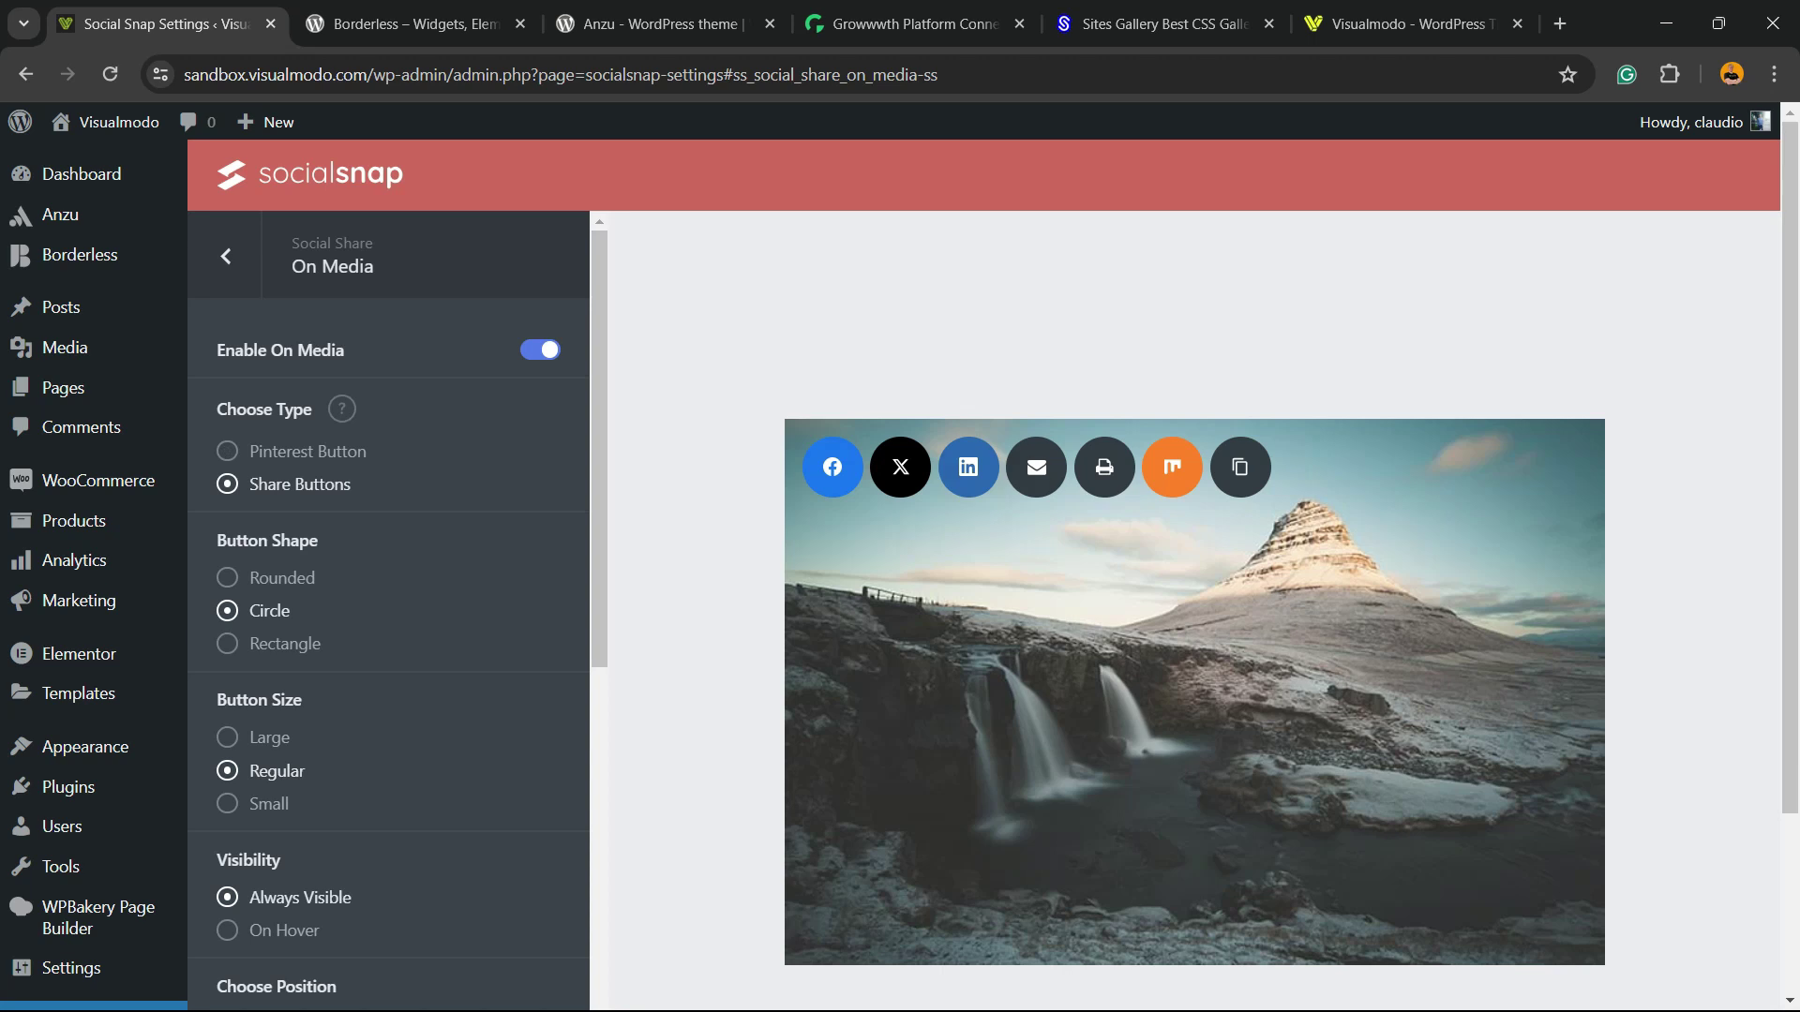
Set the on-media type to Pinterest Button and compare the button shapes, settling on Circle
left_click(227, 451)
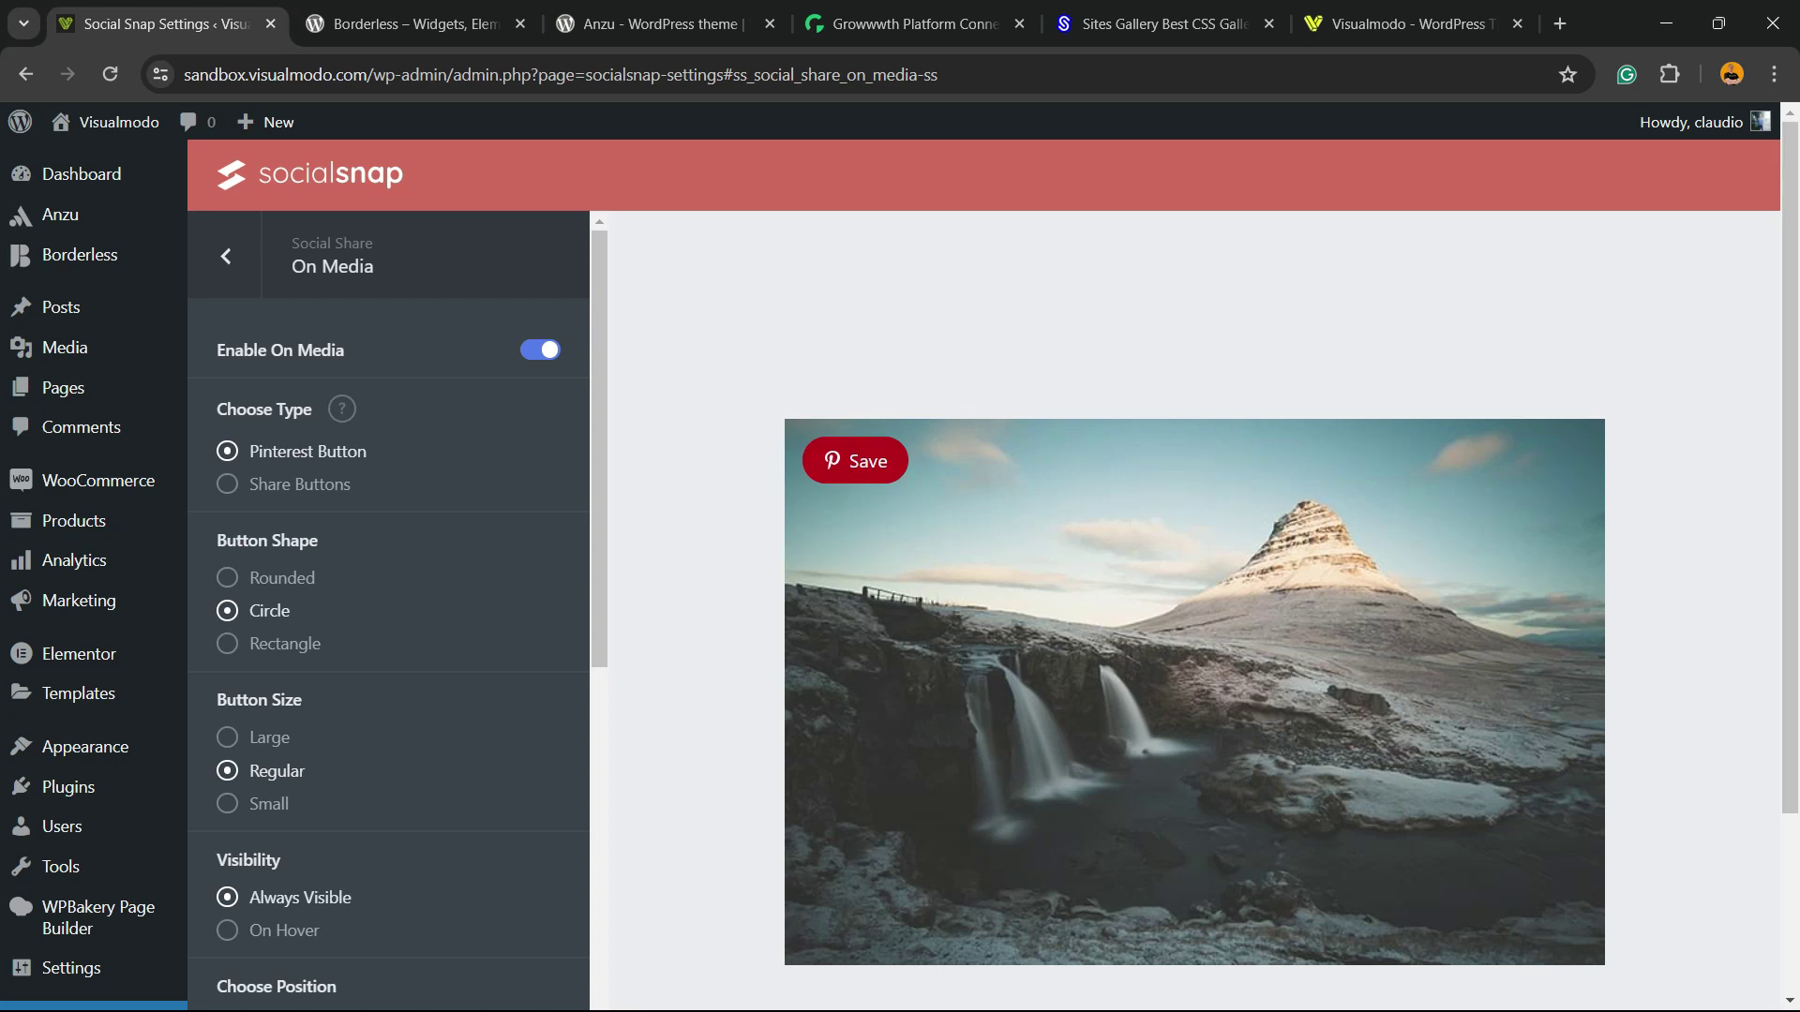
left_click(227, 577)
left_click(227, 643)
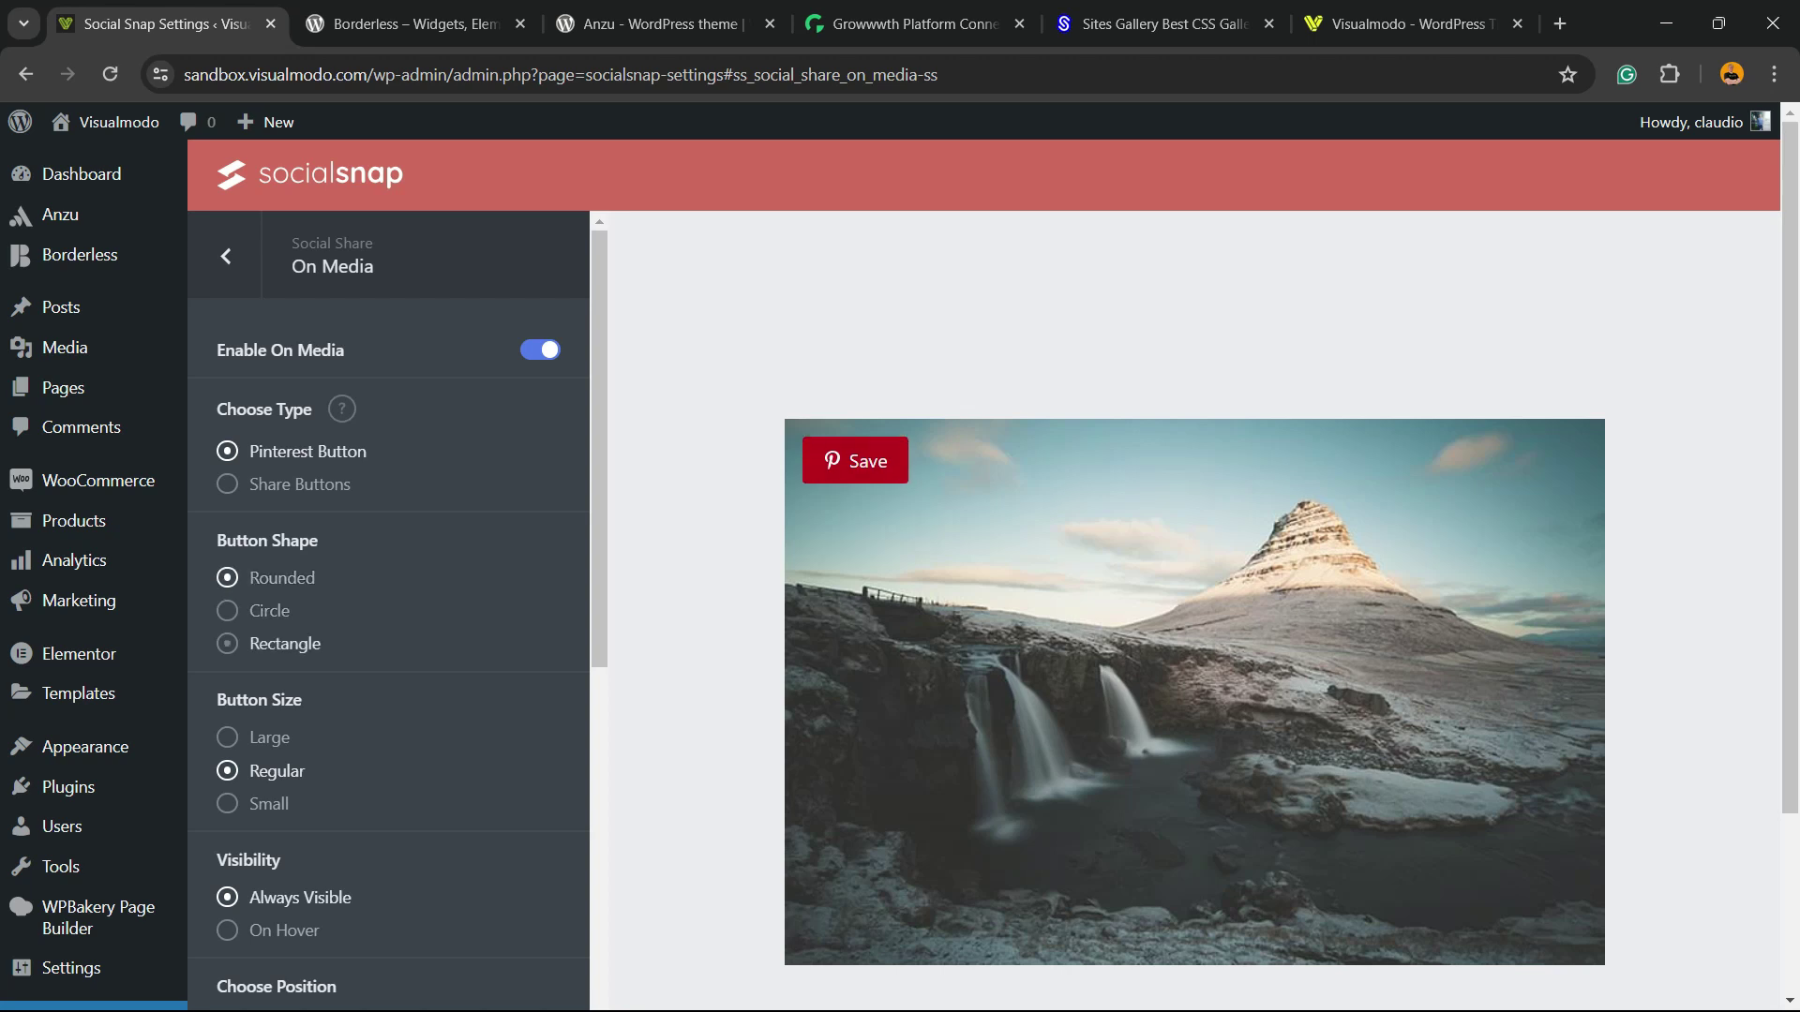
left_click(226, 610)
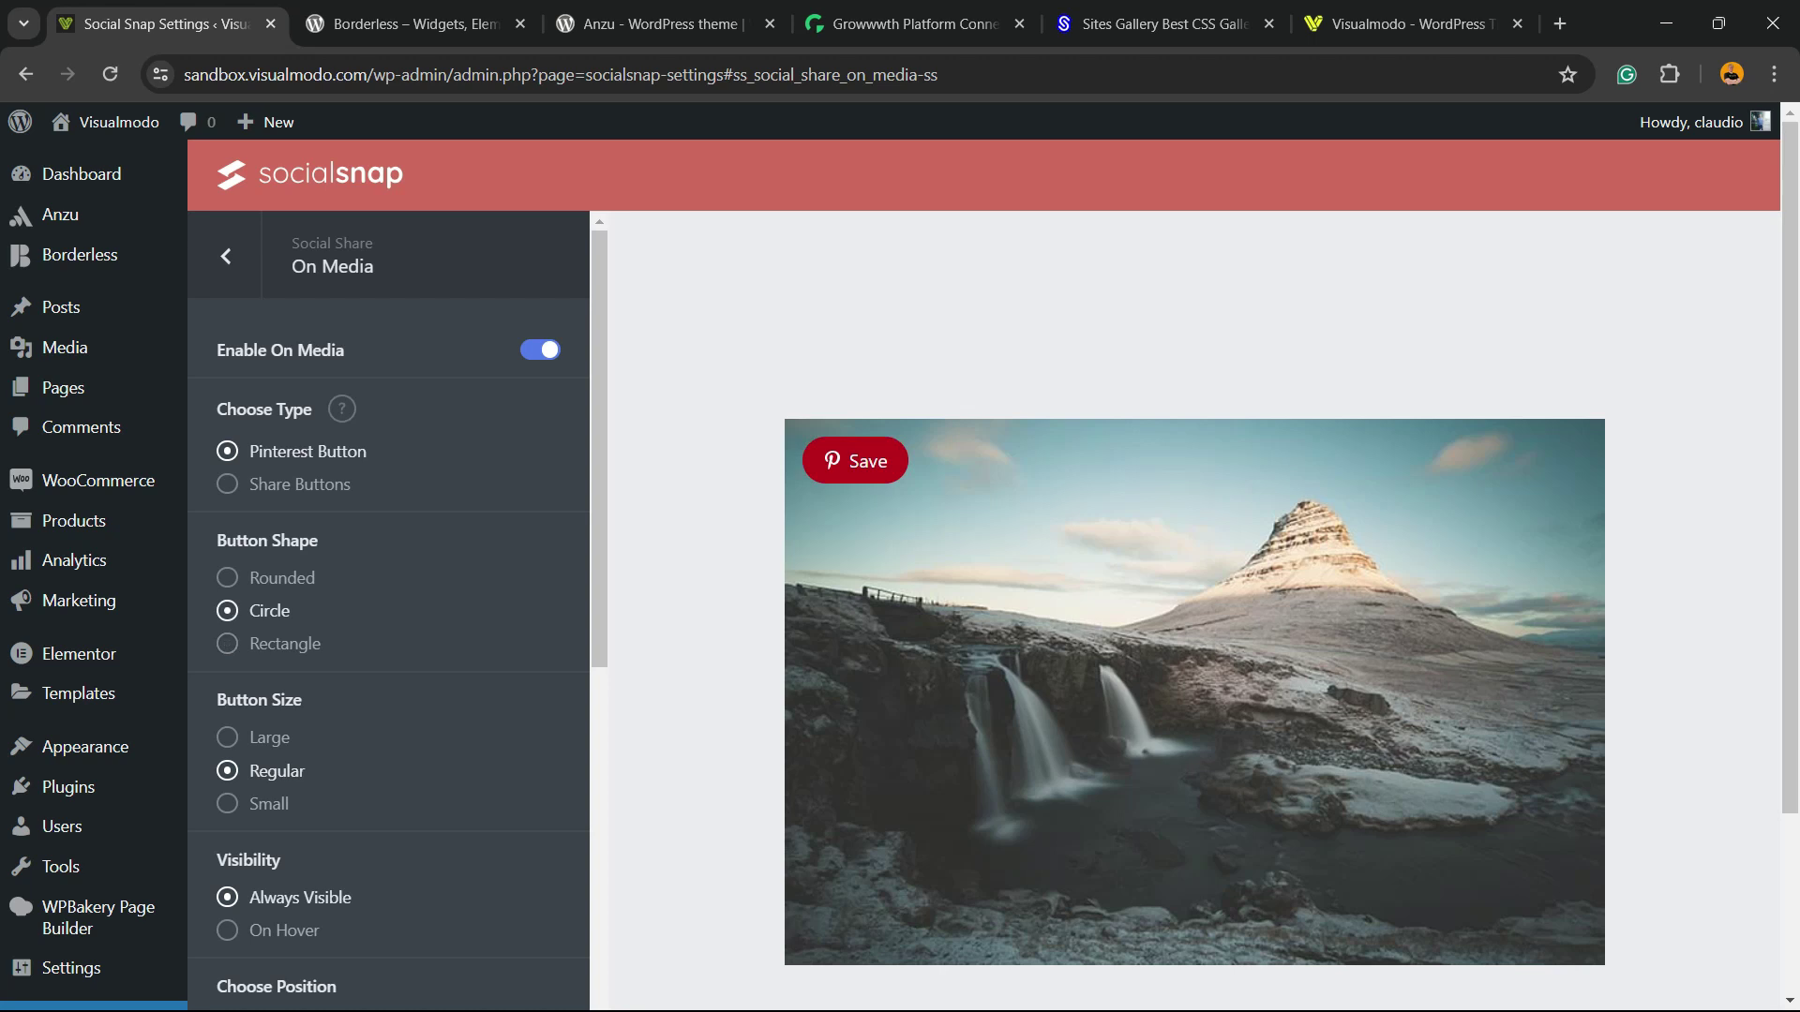
left_click(227, 578)
left_click(226, 610)
Compare the button sizes and set the Pinterest button's size to Large
scroll(388, 609, "down", 3)
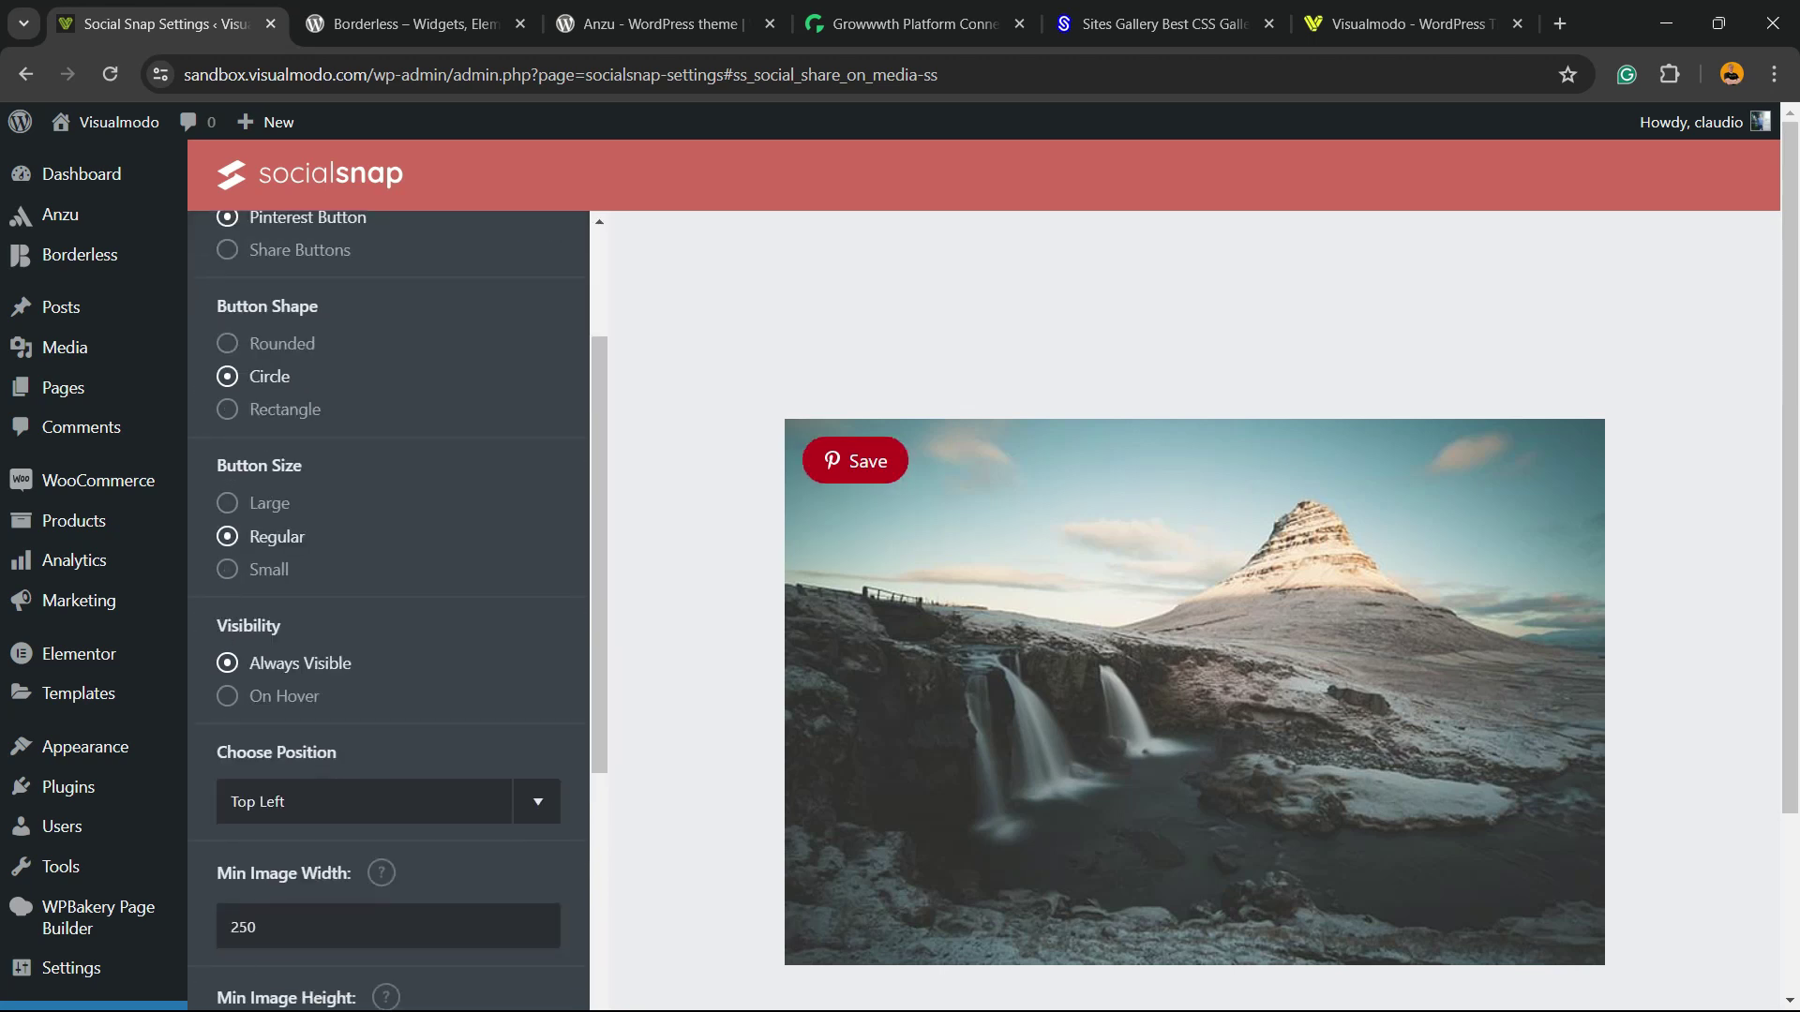
left_click(227, 503)
left_click(227, 569)
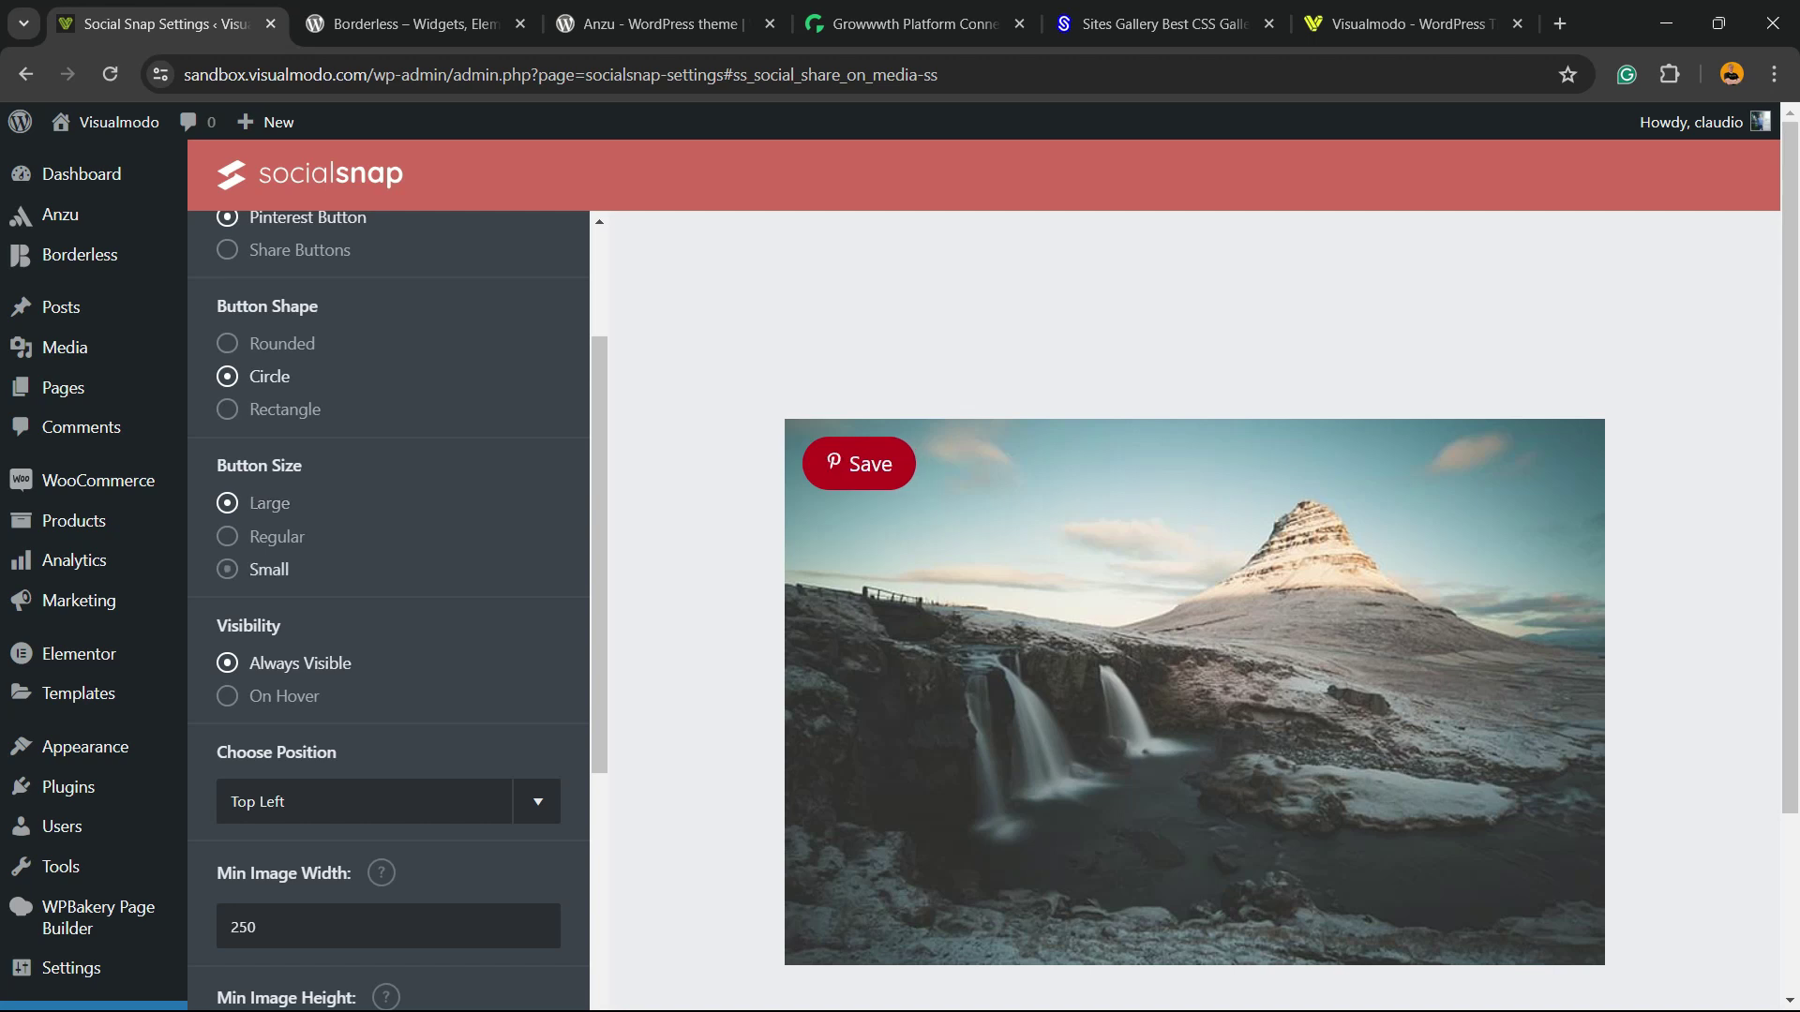
left_click(227, 536)
left_click(227, 503)
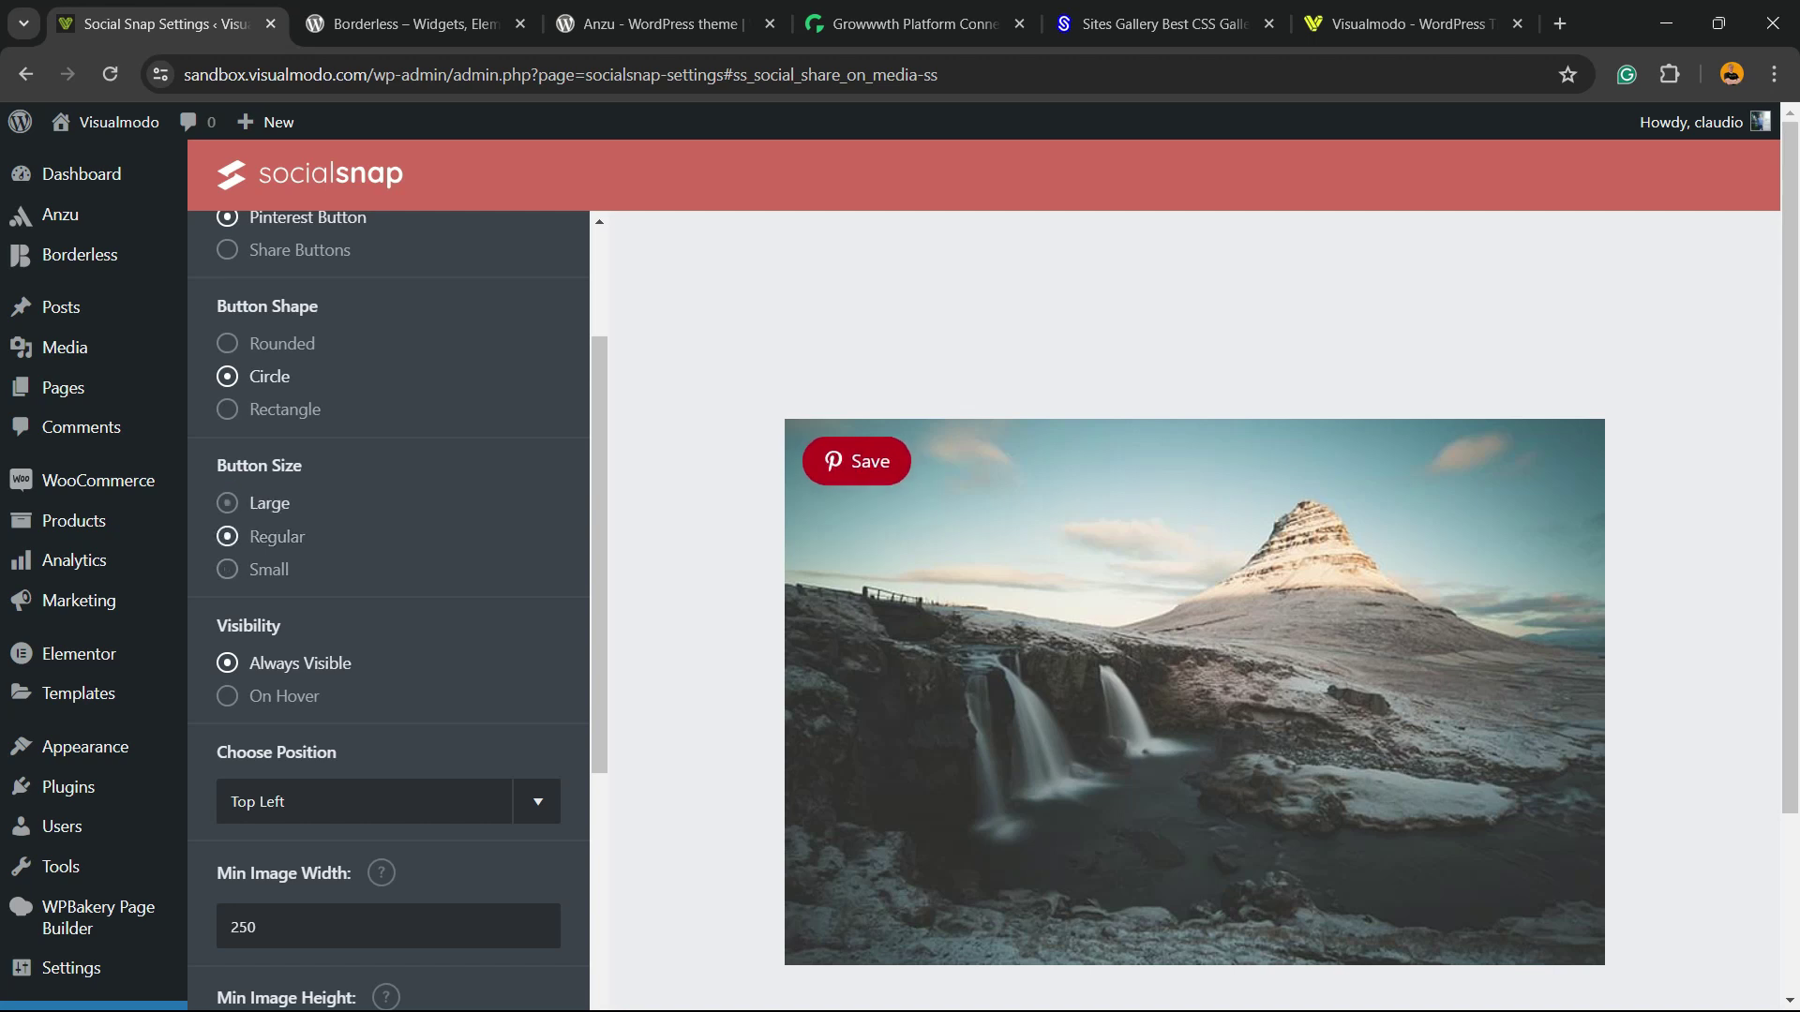
Try the On Hover visibility for the button and restore Always Visible
scroll(388, 609, "down", 2)
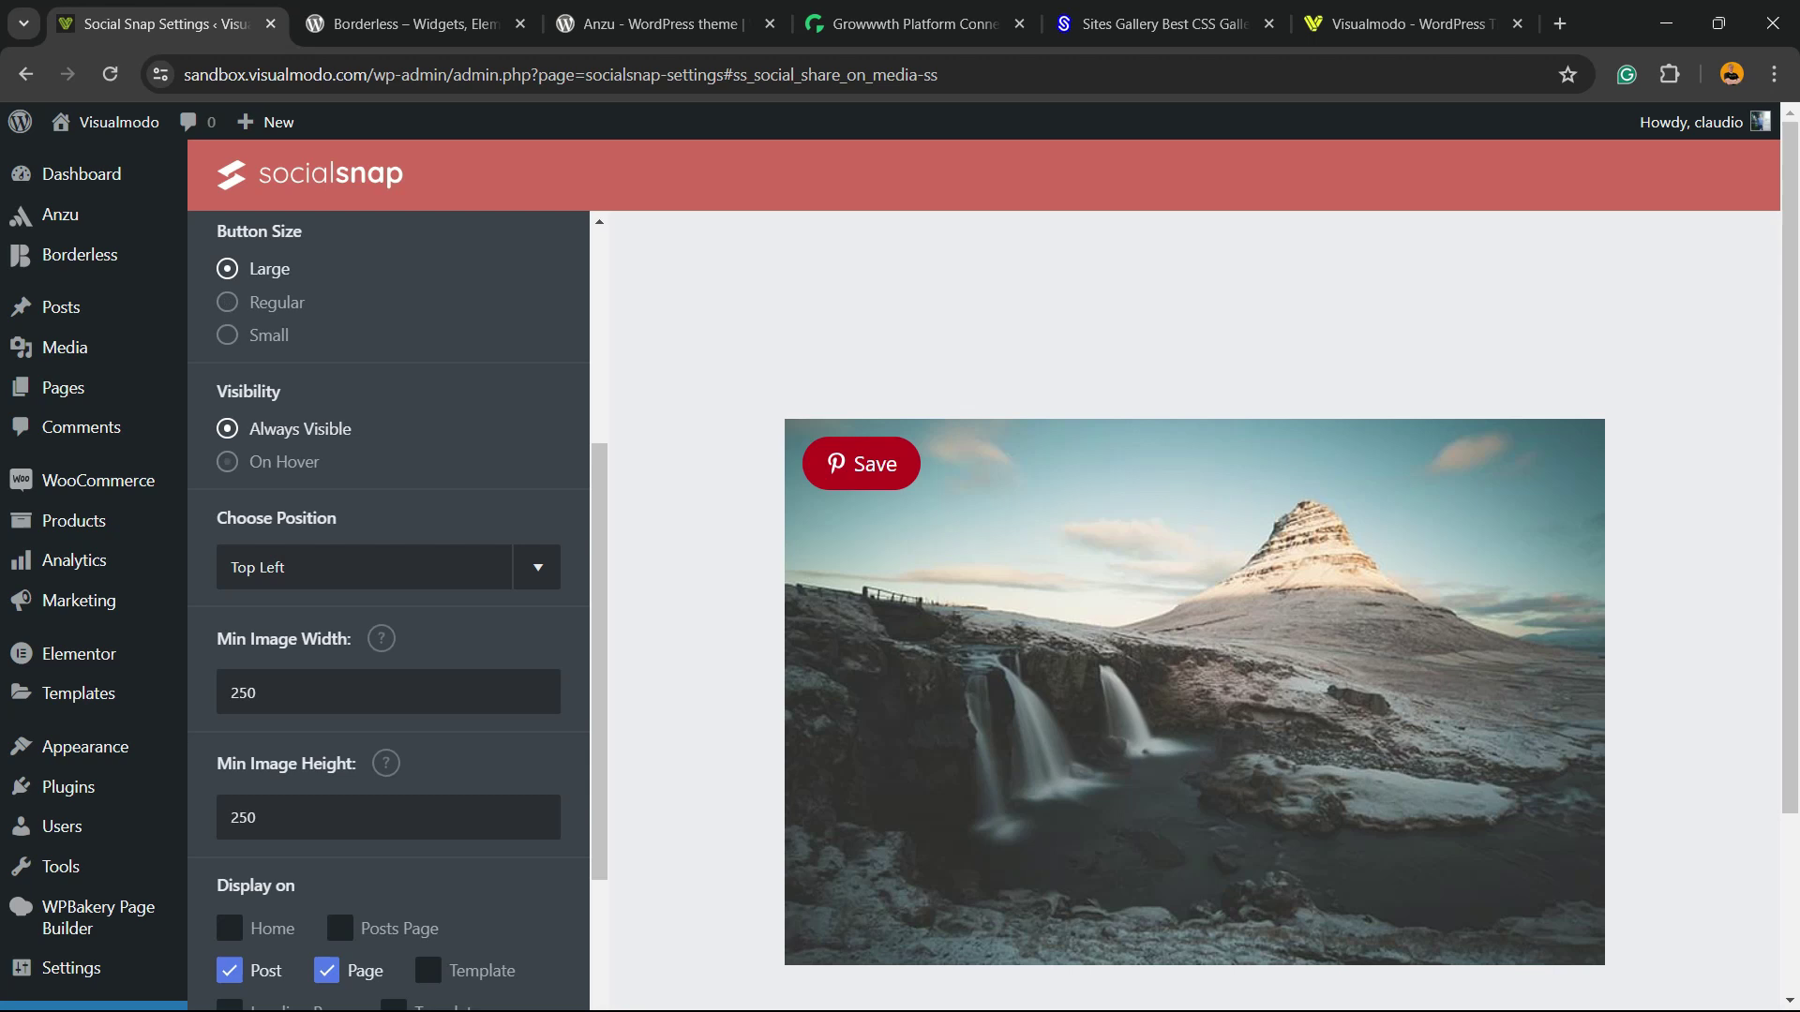
left_click(227, 461)
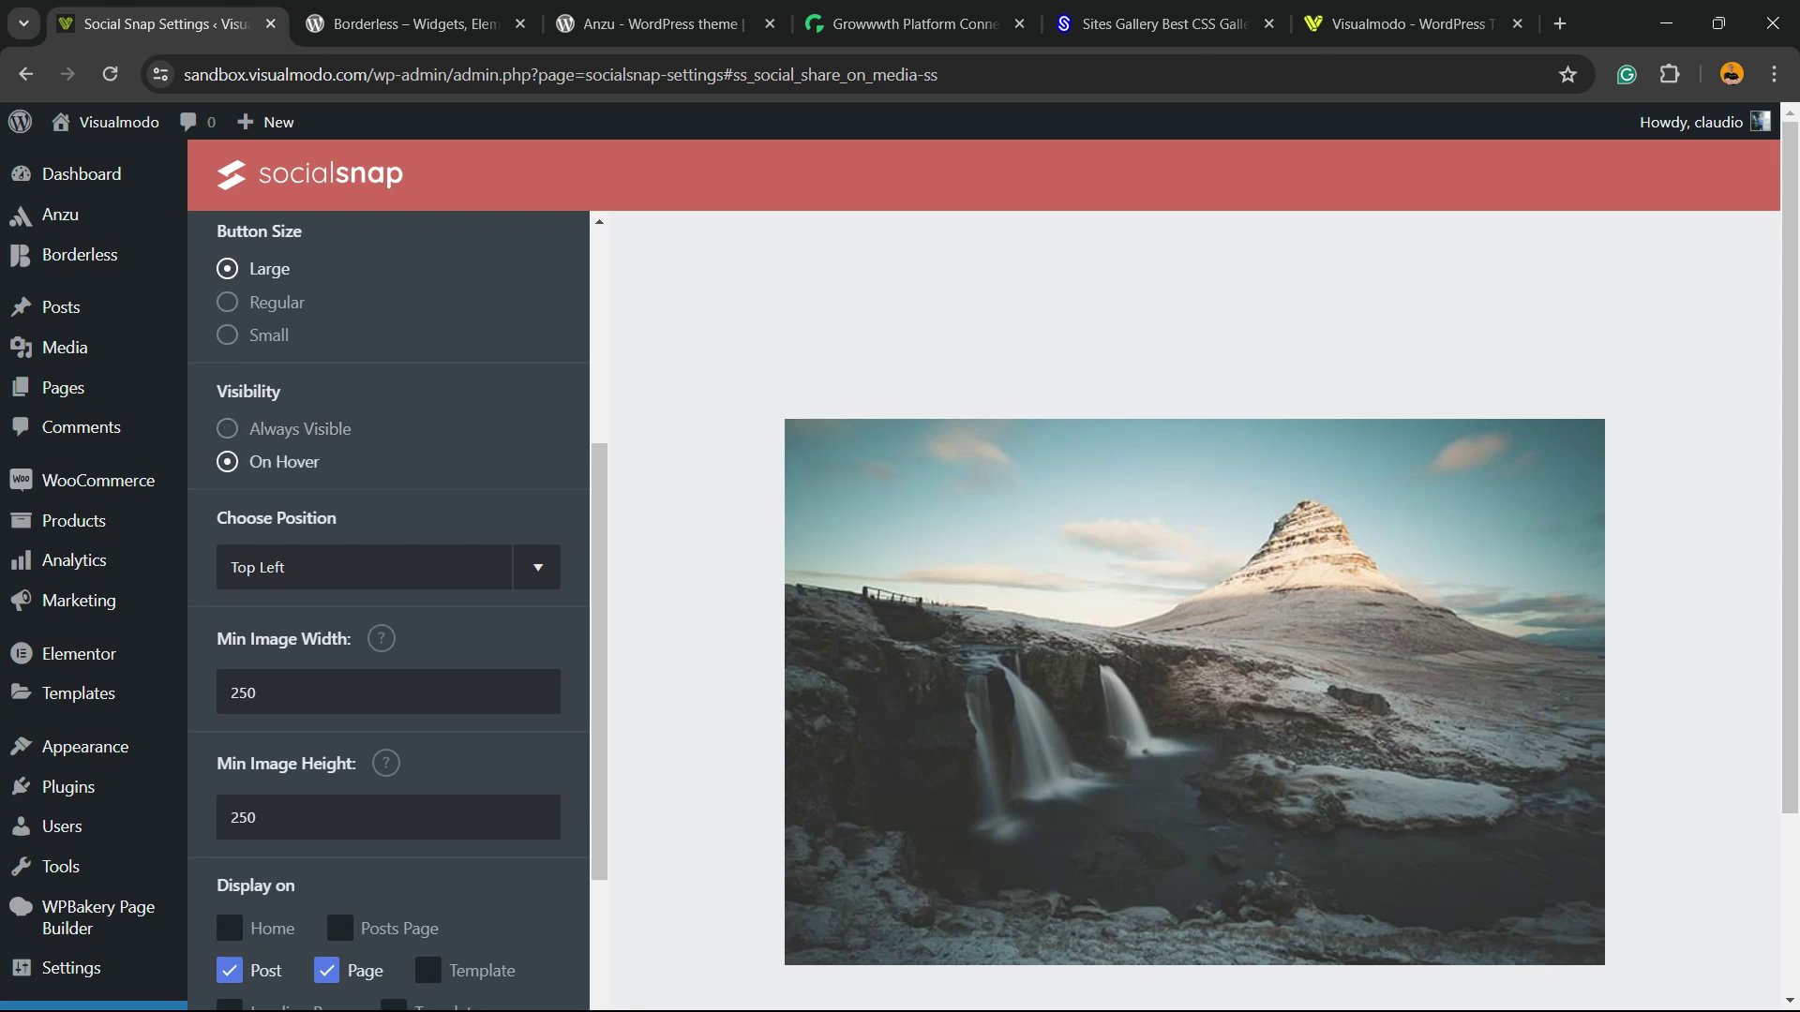
left_click(227, 429)
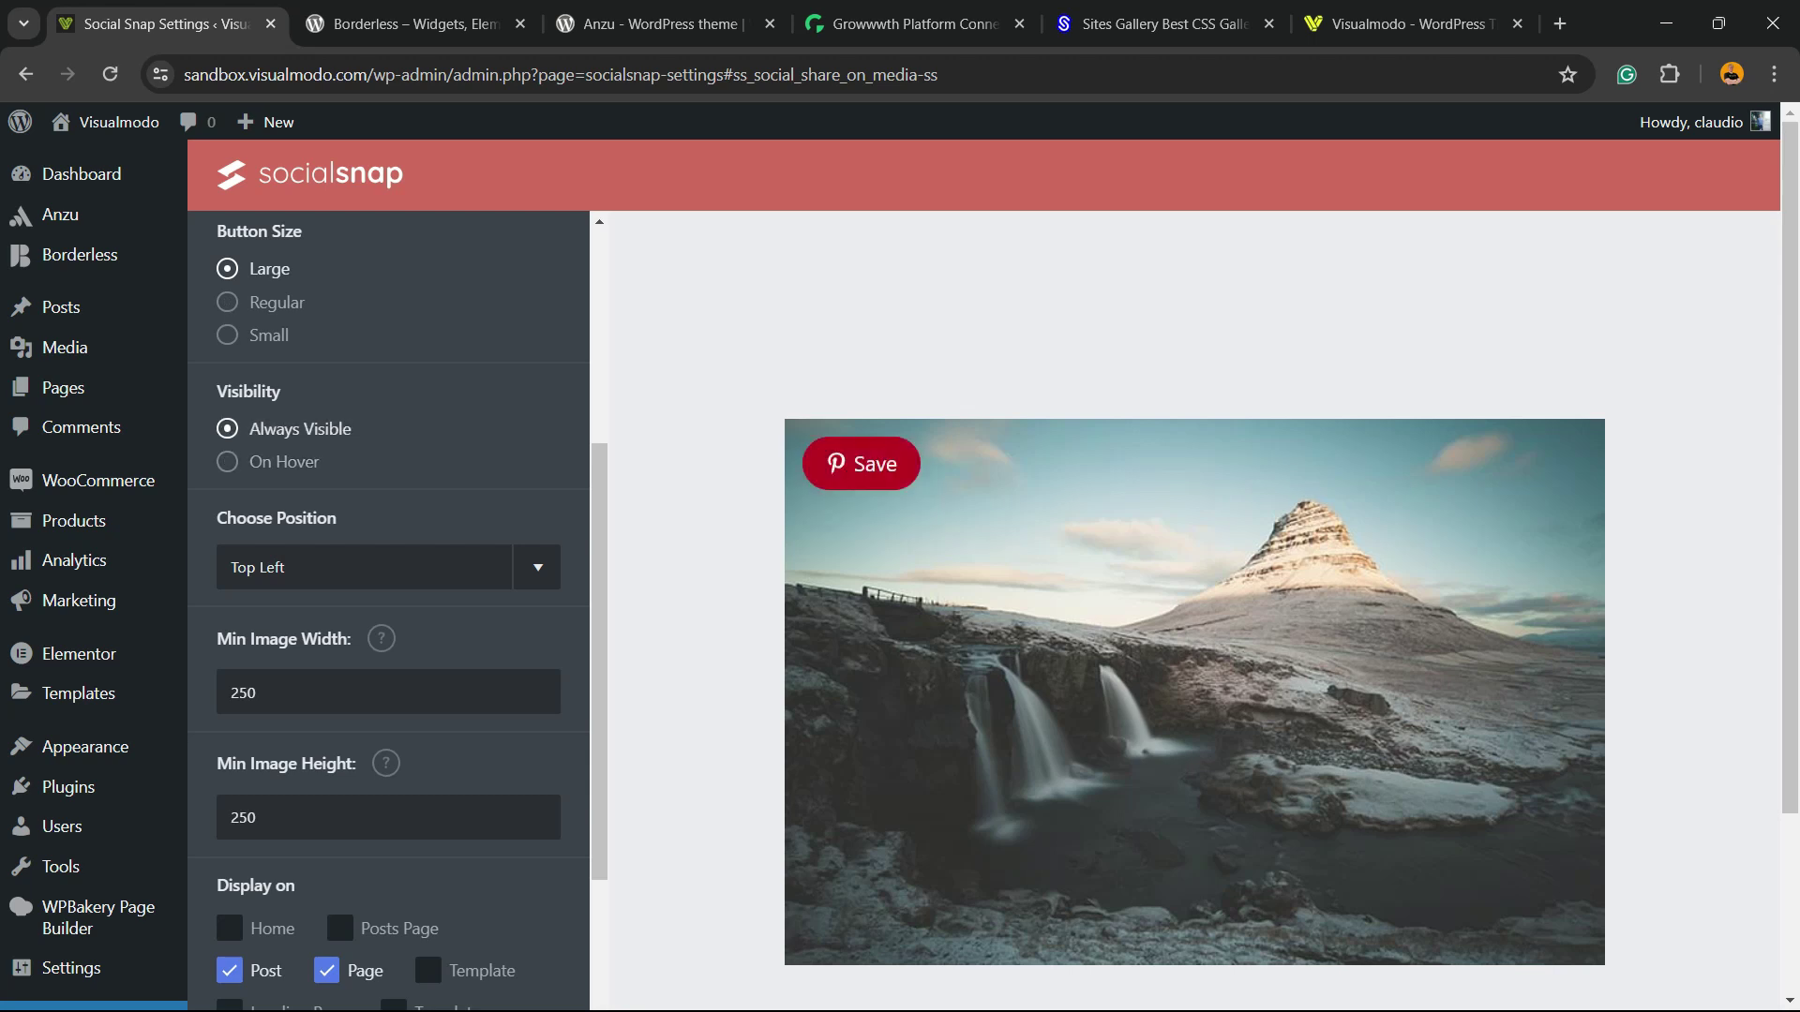
Try the Top Right and Center positions for the button and restore Top Left
left_click(388, 567)
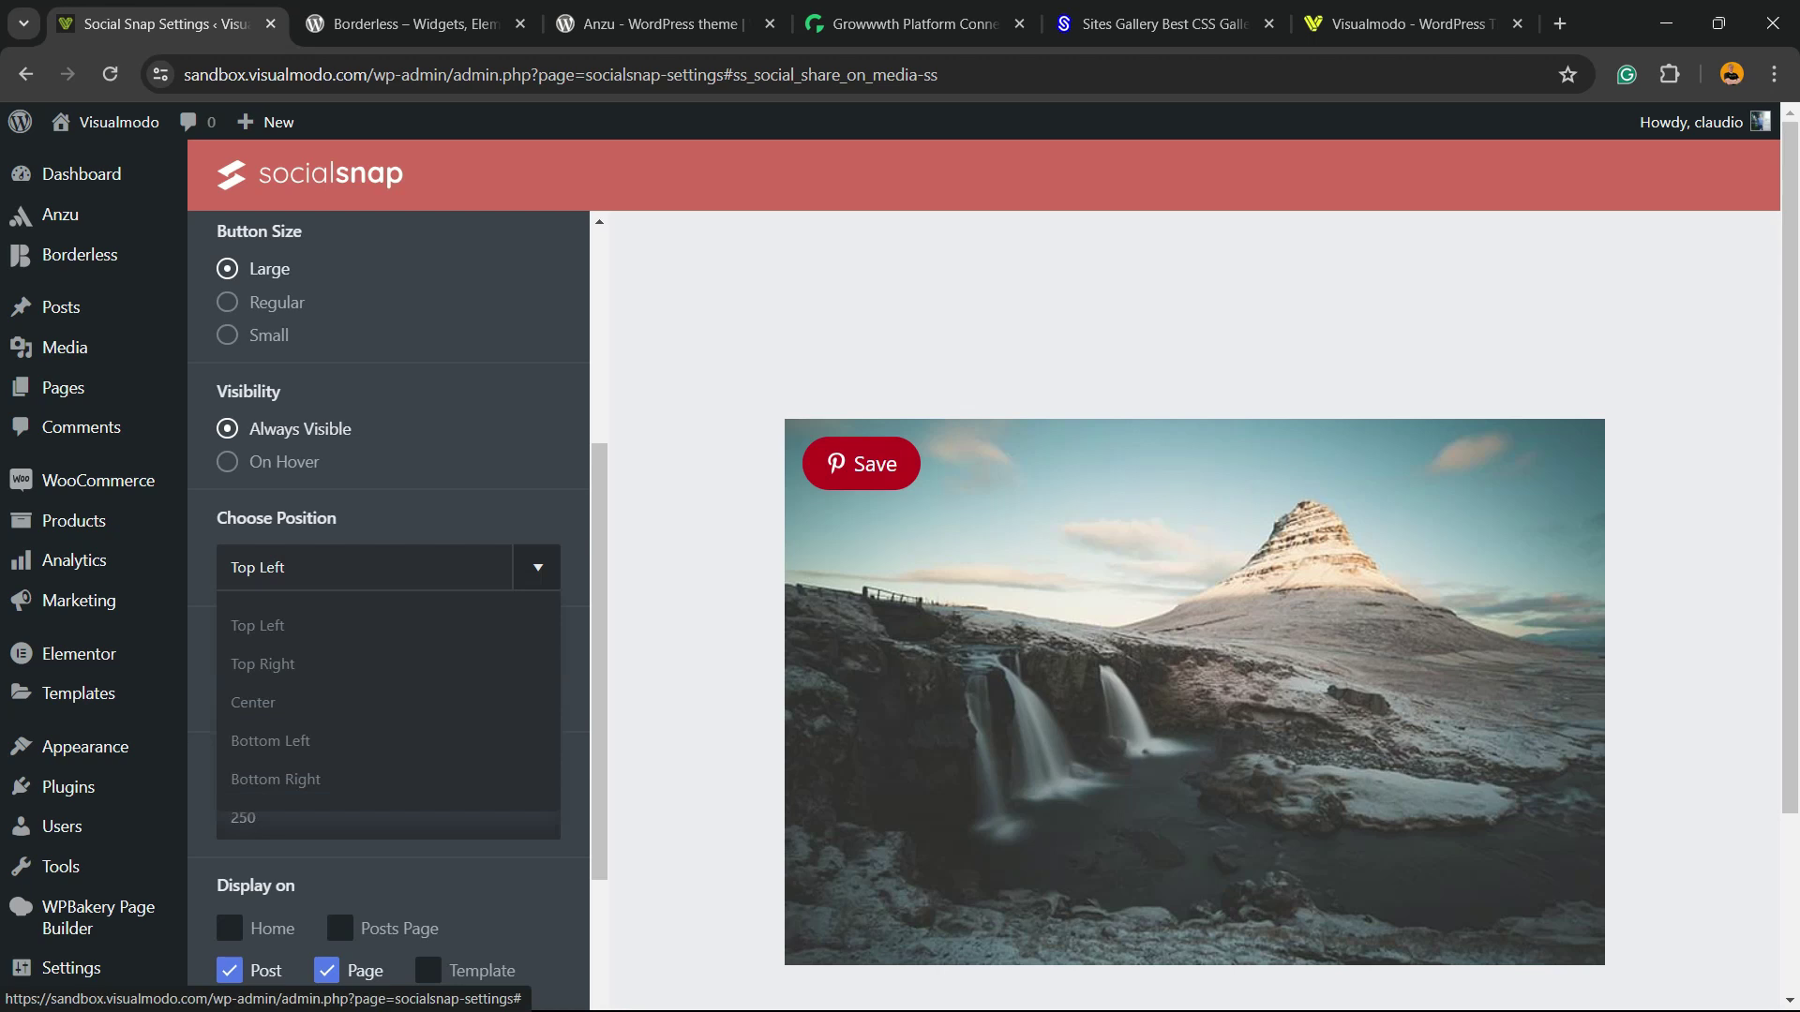
left_click(387, 664)
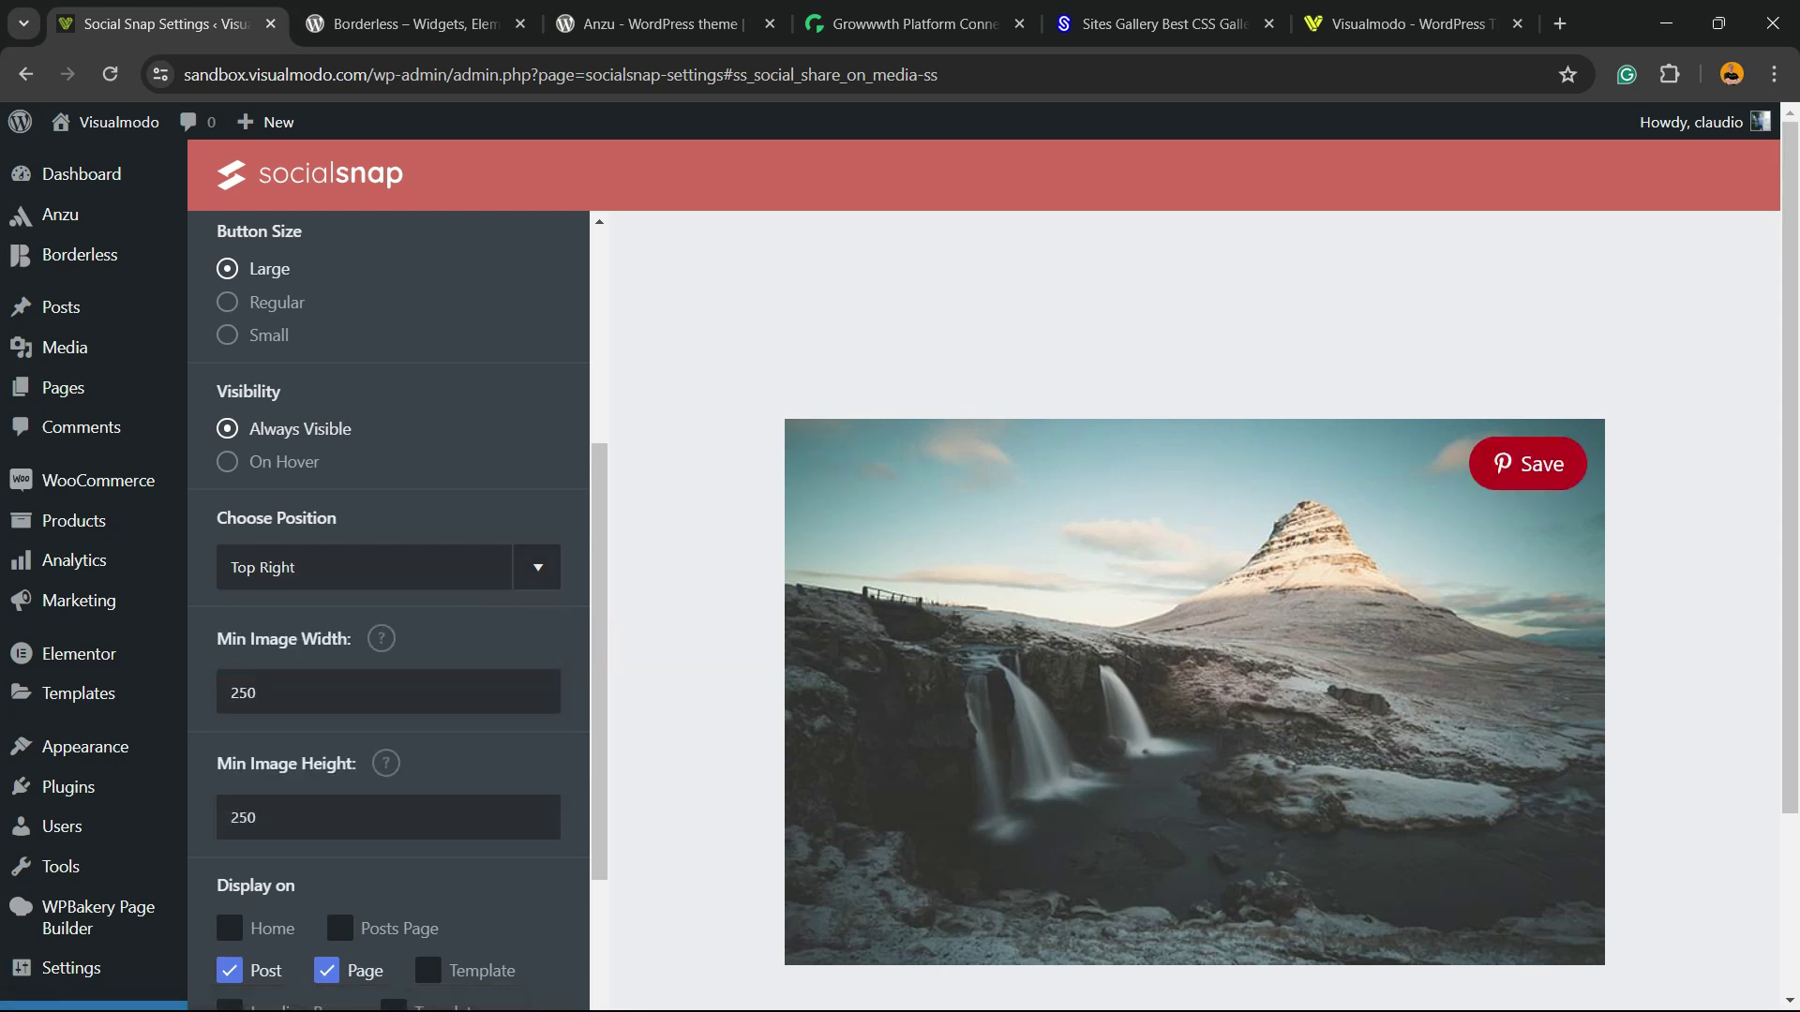
left_click(387, 567)
left_click(258, 626)
left_click(388, 567)
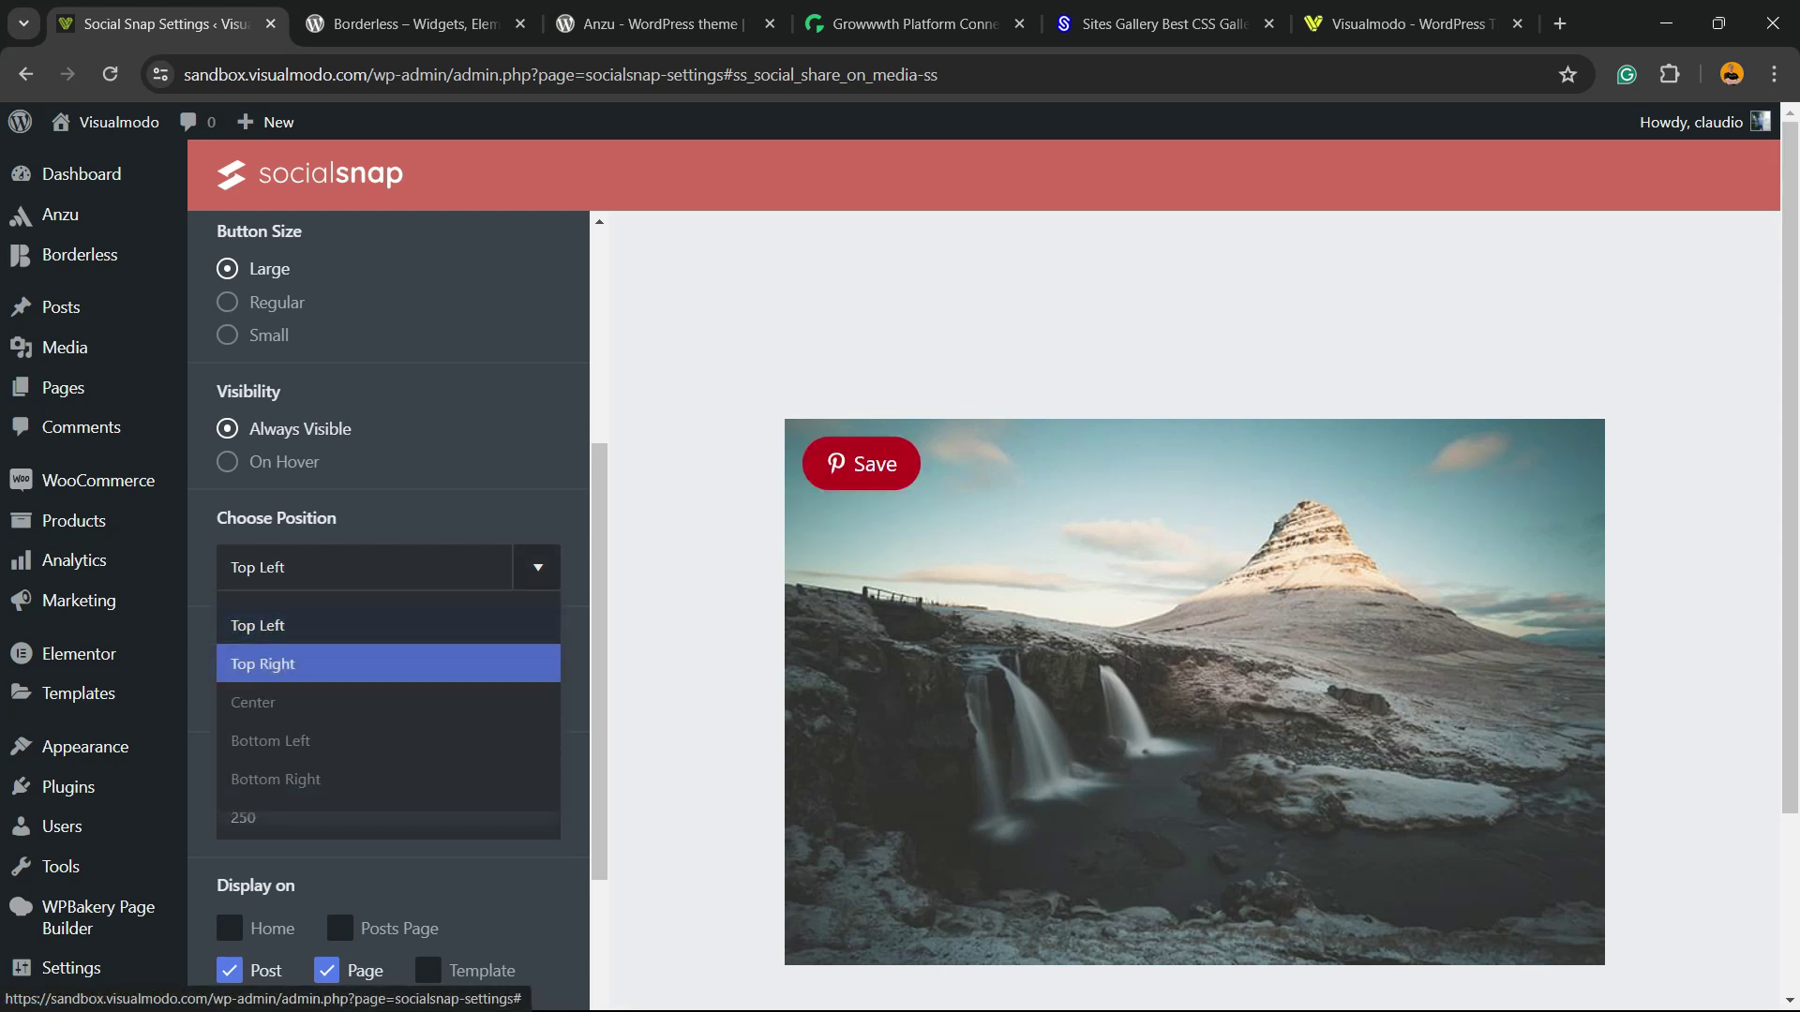
left_click(253, 702)
left_click(388, 567)
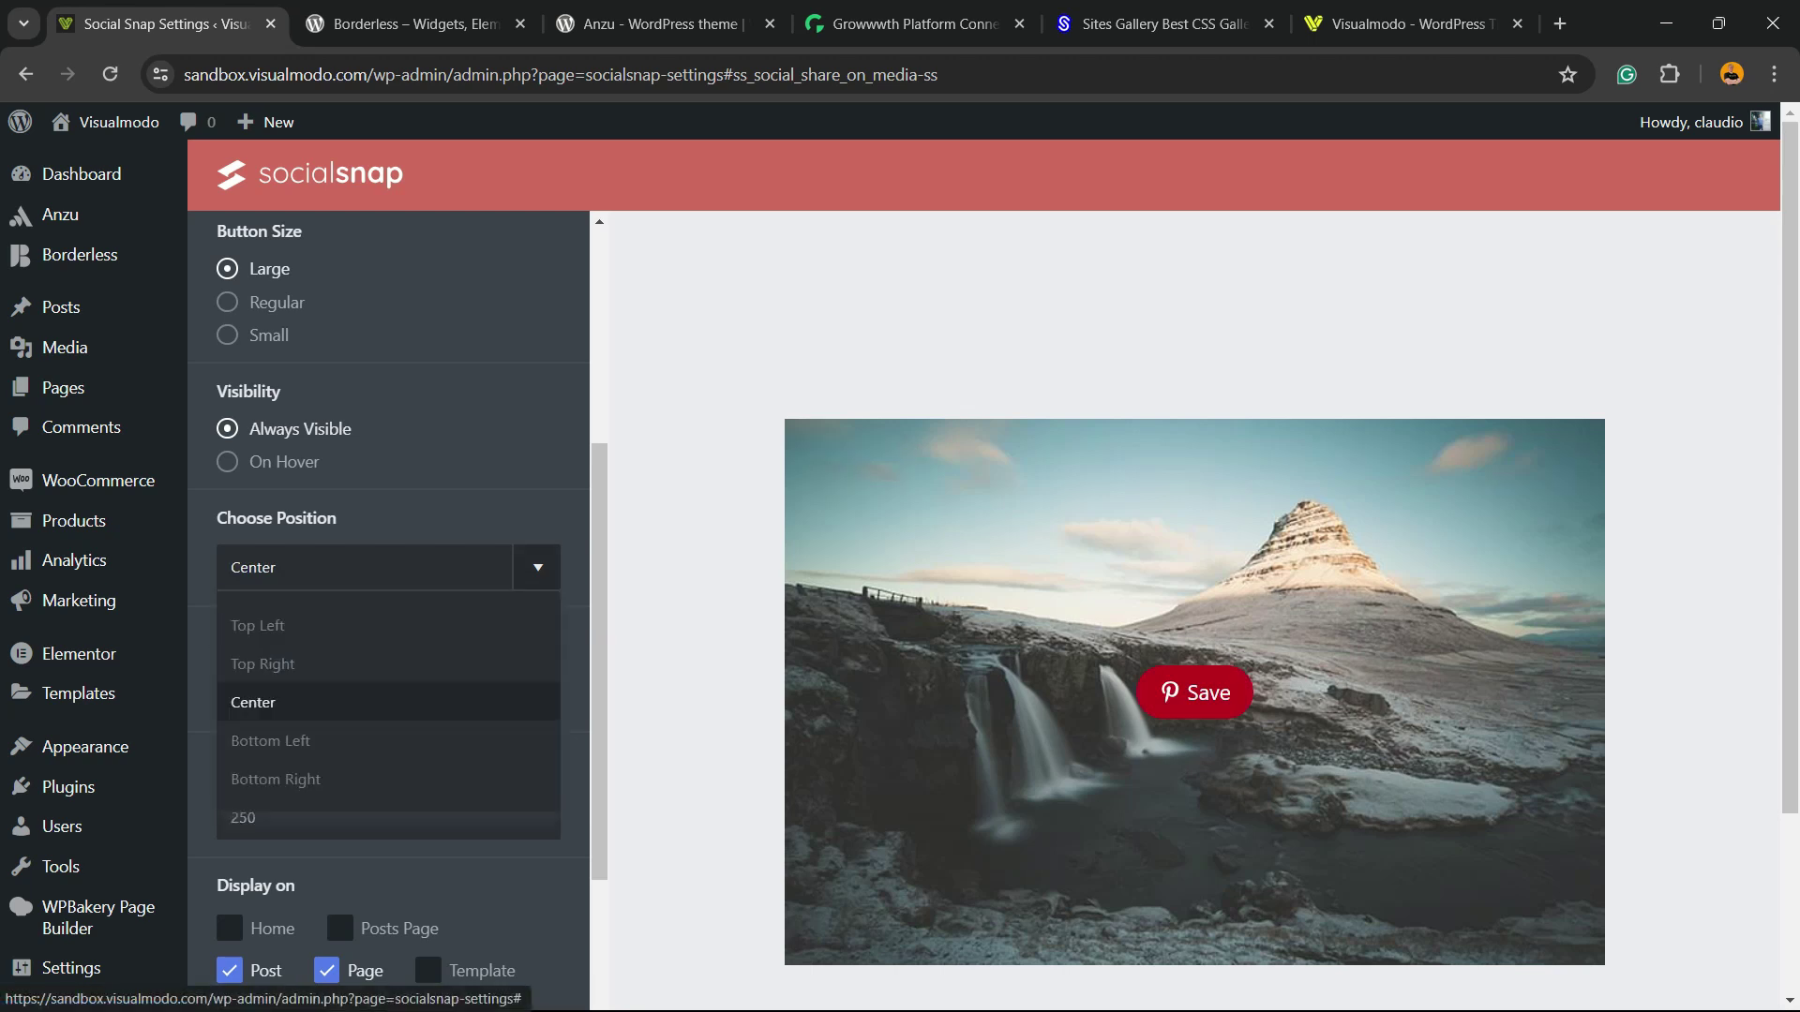
left_click(258, 625)
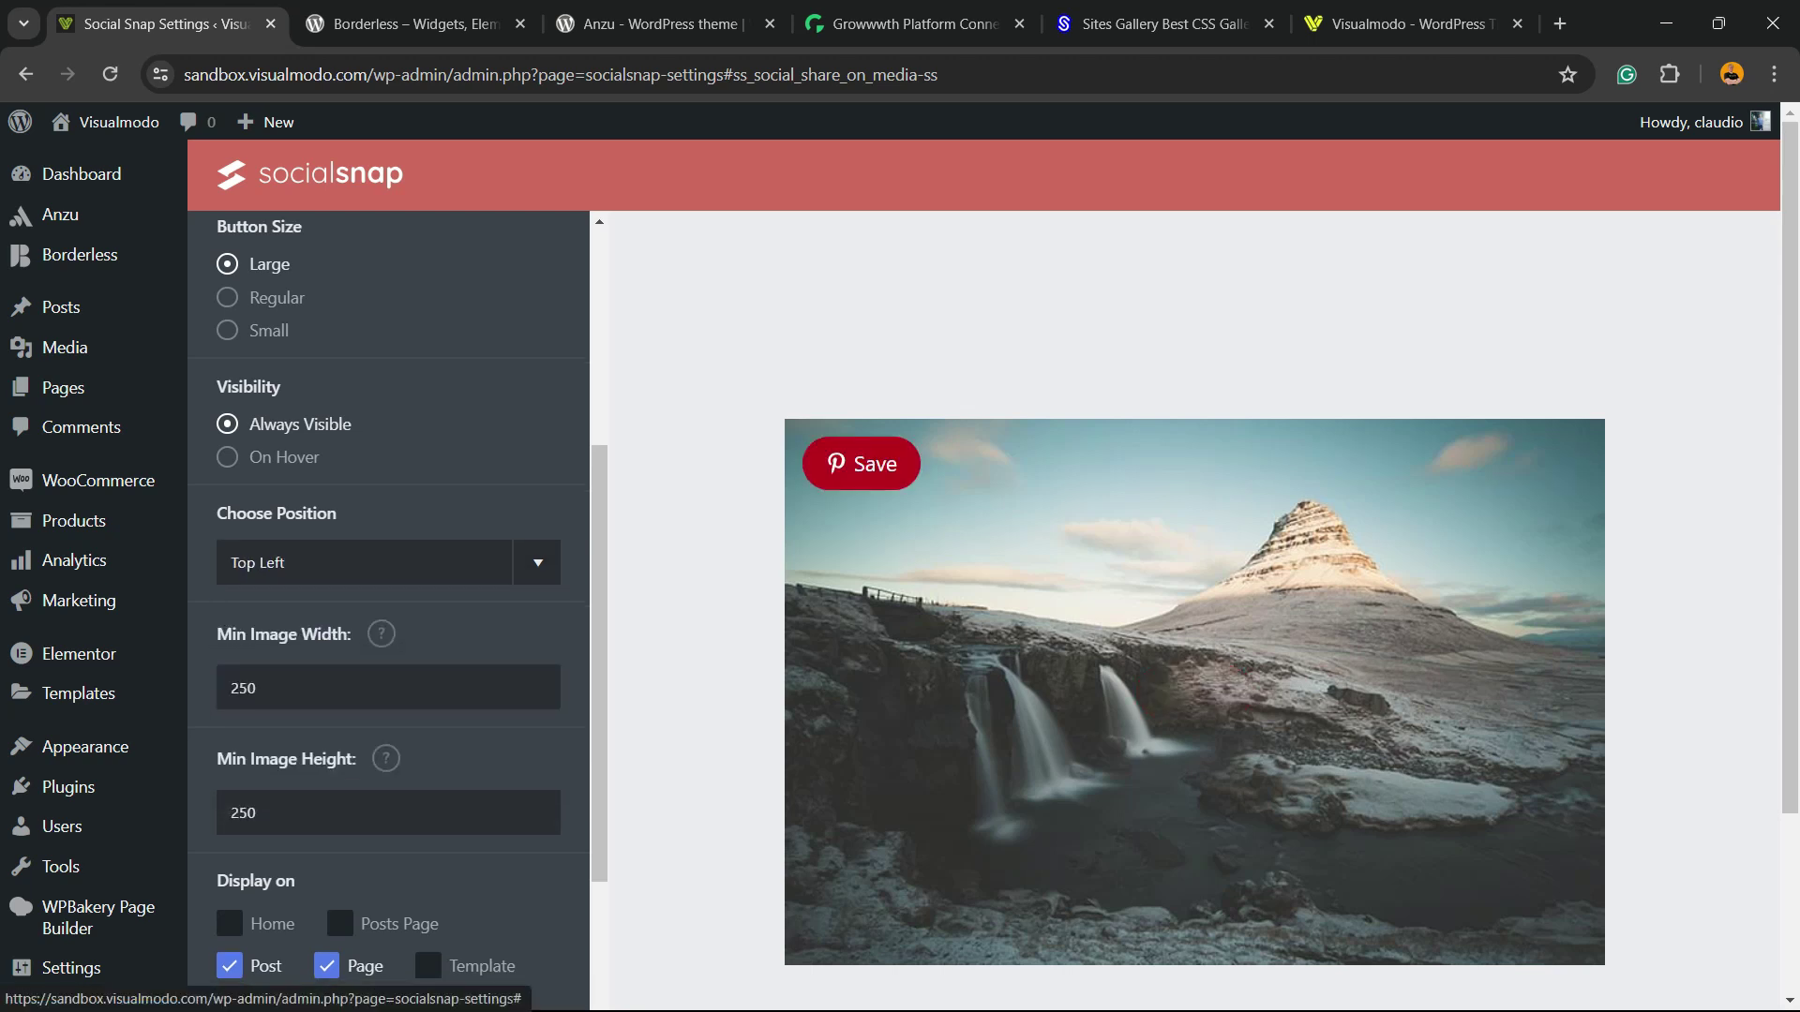
Enable the button's display on Posts Page and Product, leaving Home unselected
scroll(385, 529, "down", 2)
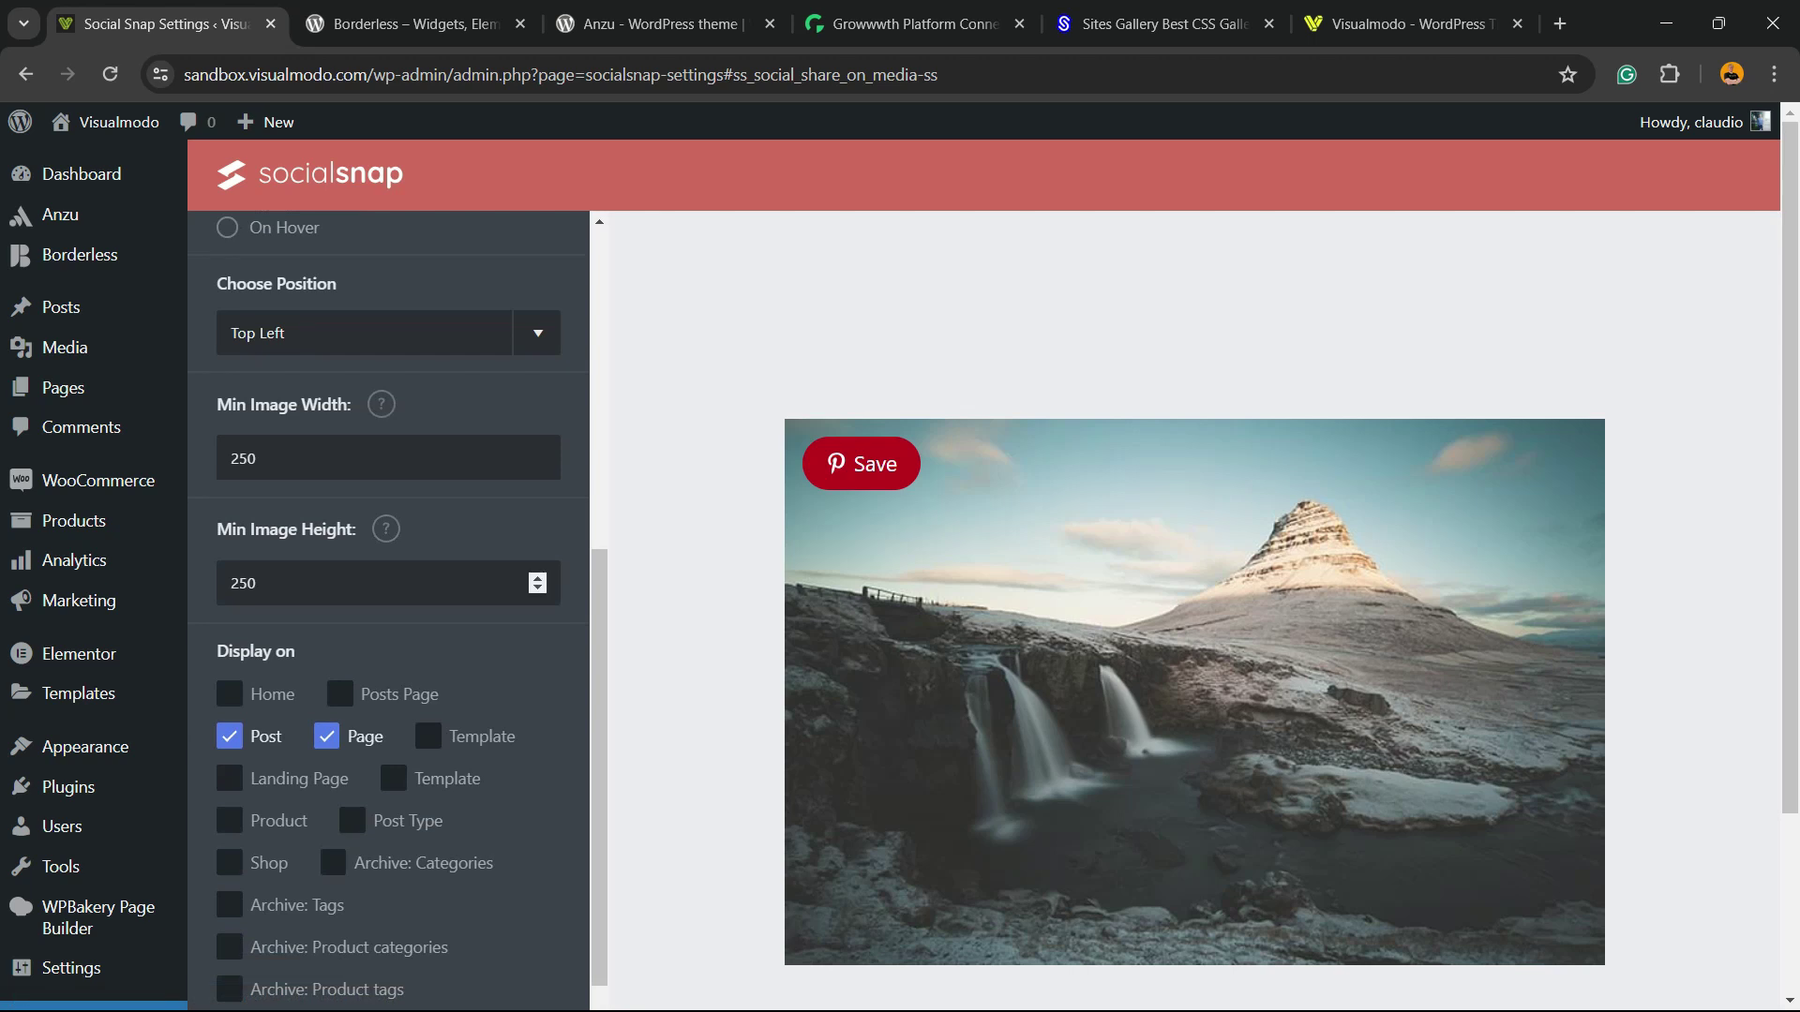
scroll(525, 583, "down", 2)
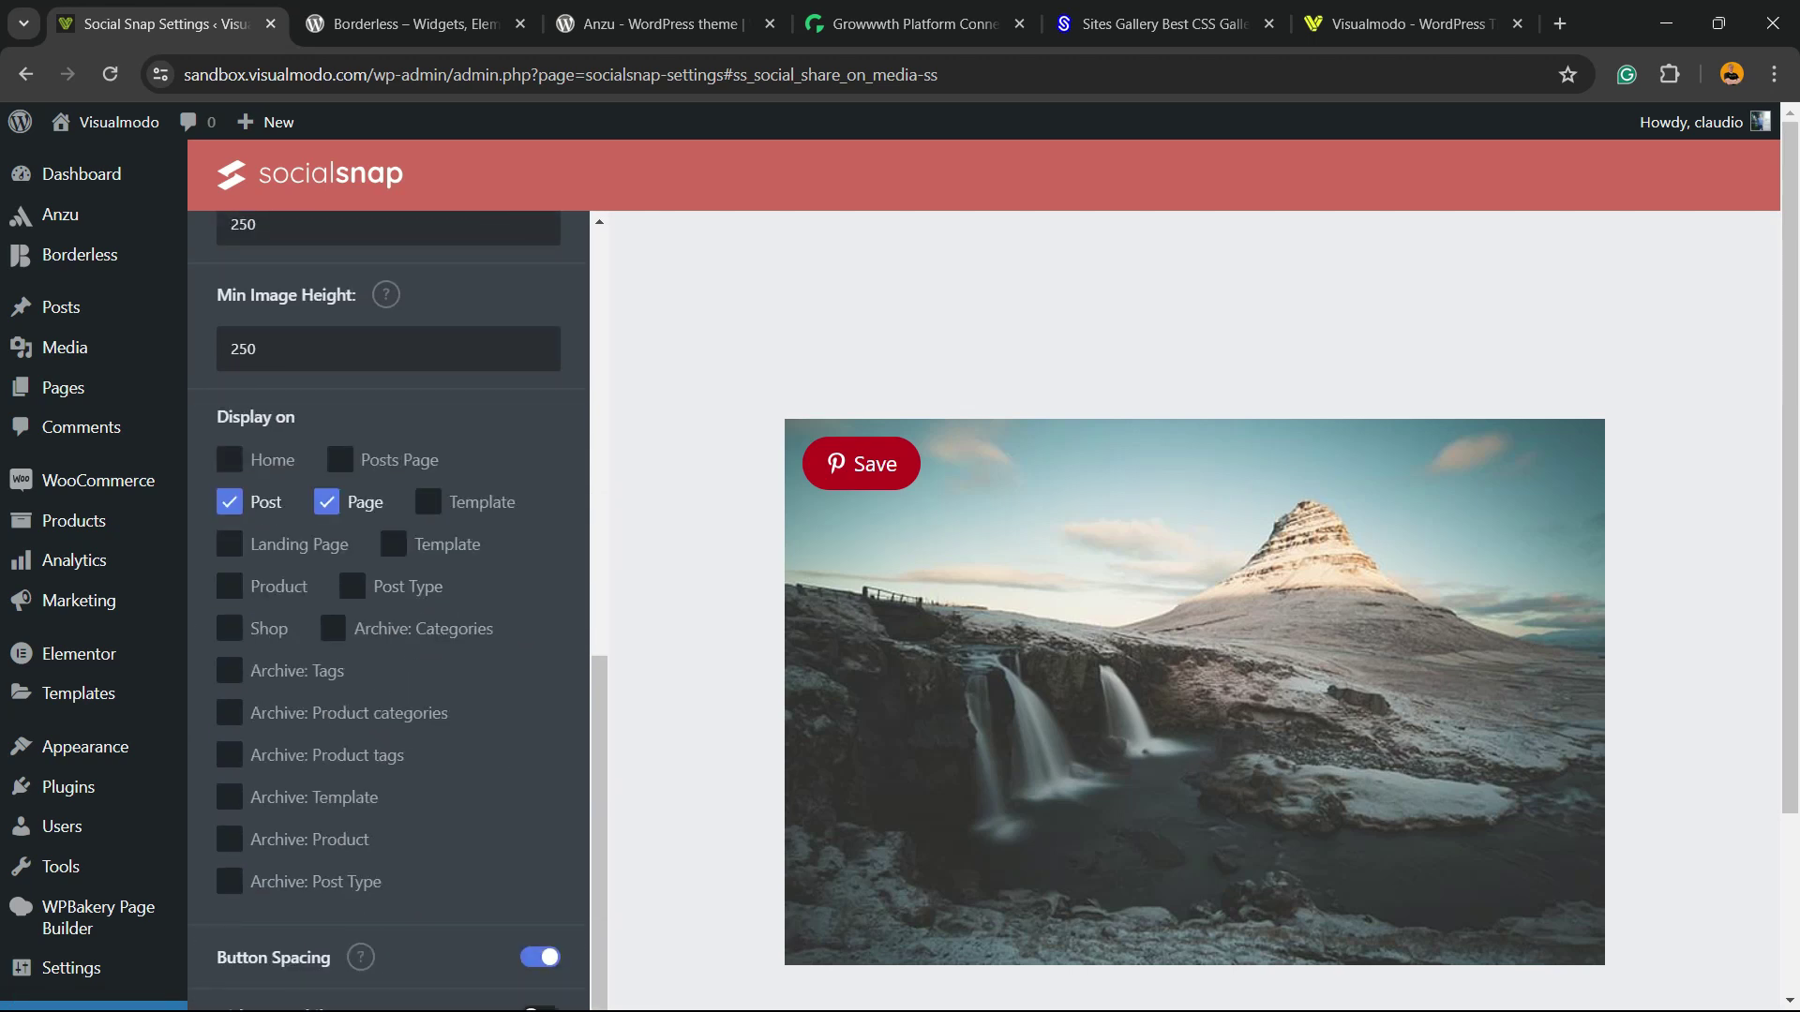
left_click(230, 459)
left_click(230, 459)
left_click(340, 460)
left_click(229, 586)
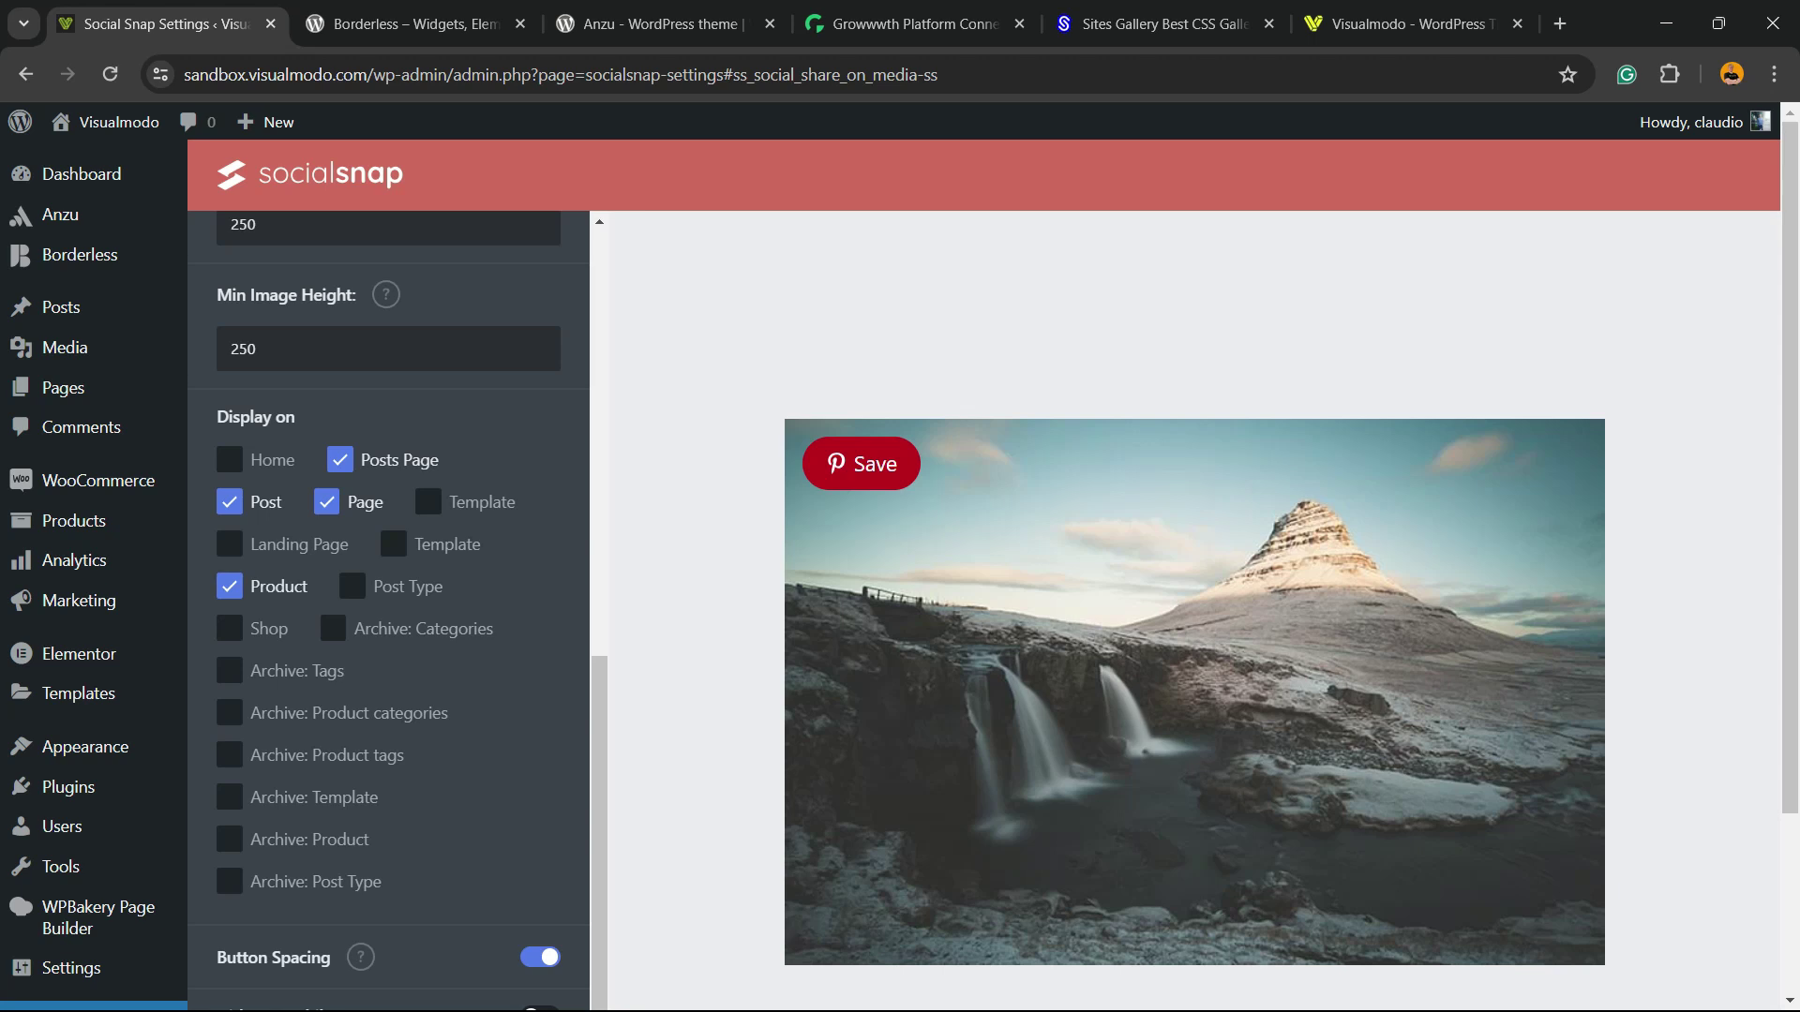
Keep Button Spacing enabled and save the On Media settings
scroll(388, 609, "down", 2)
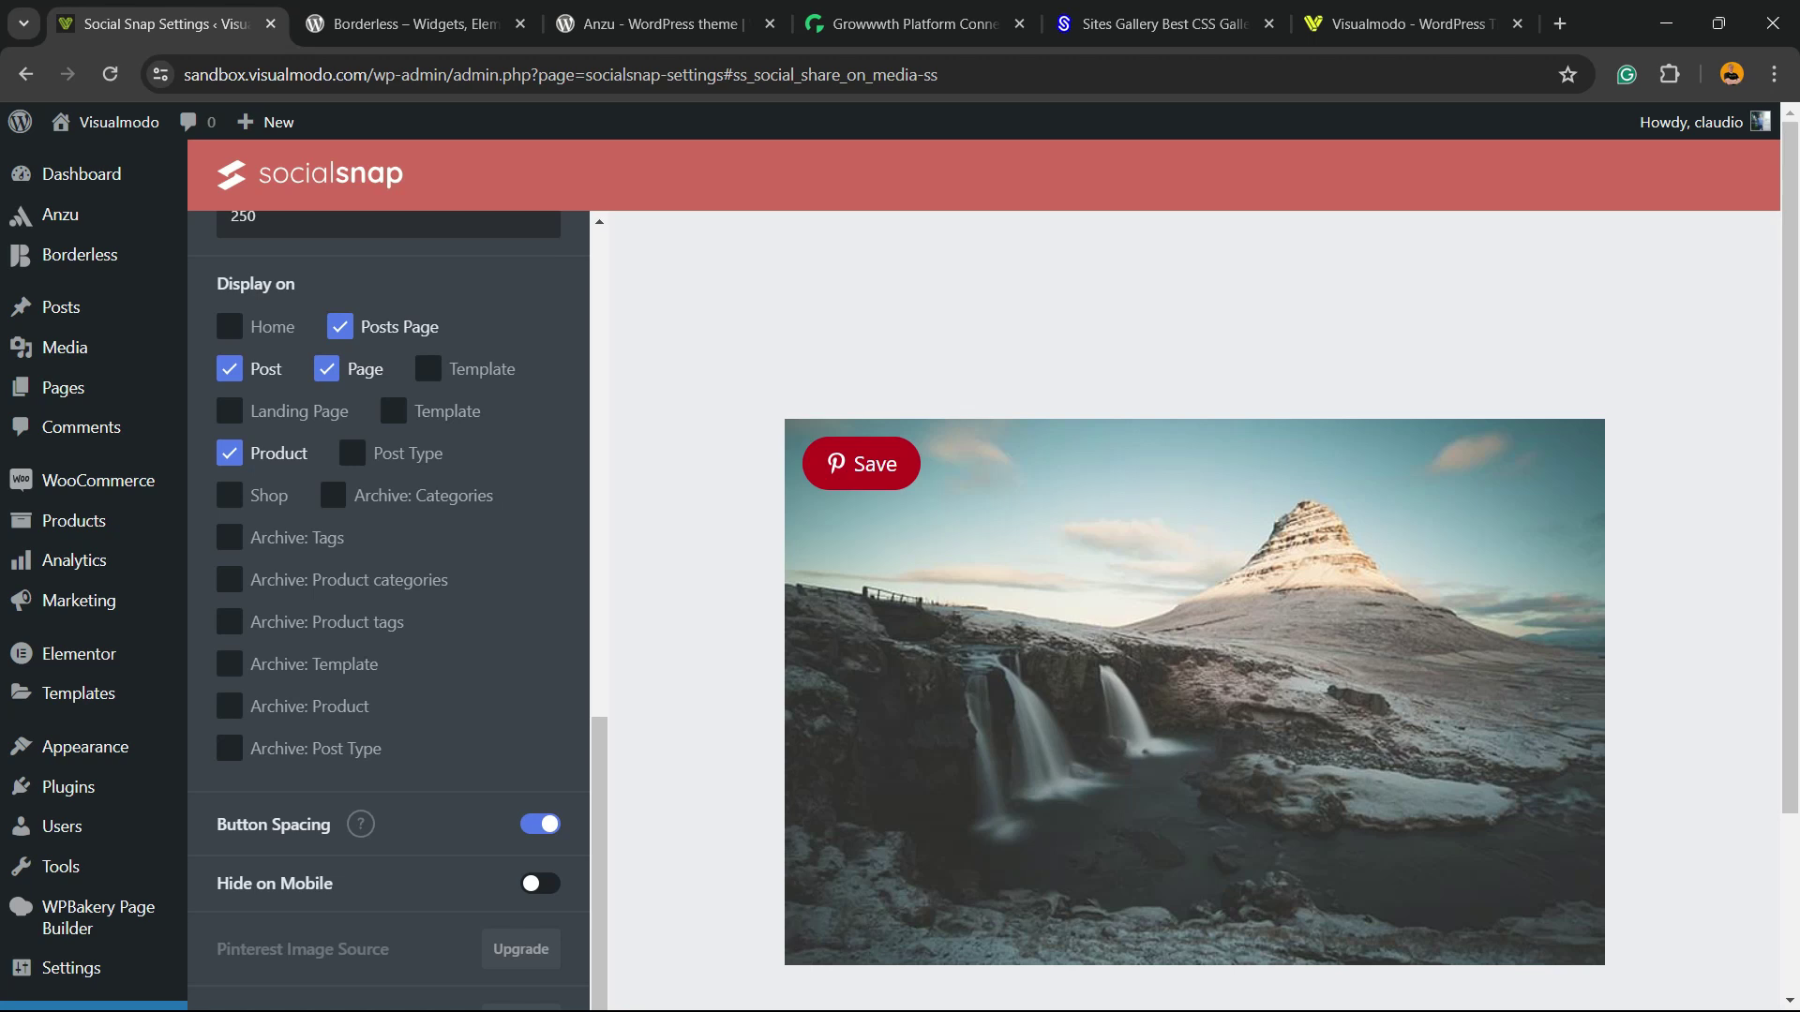
left_click(540, 824)
left_click(540, 824)
scroll(900, 567, "down", 3)
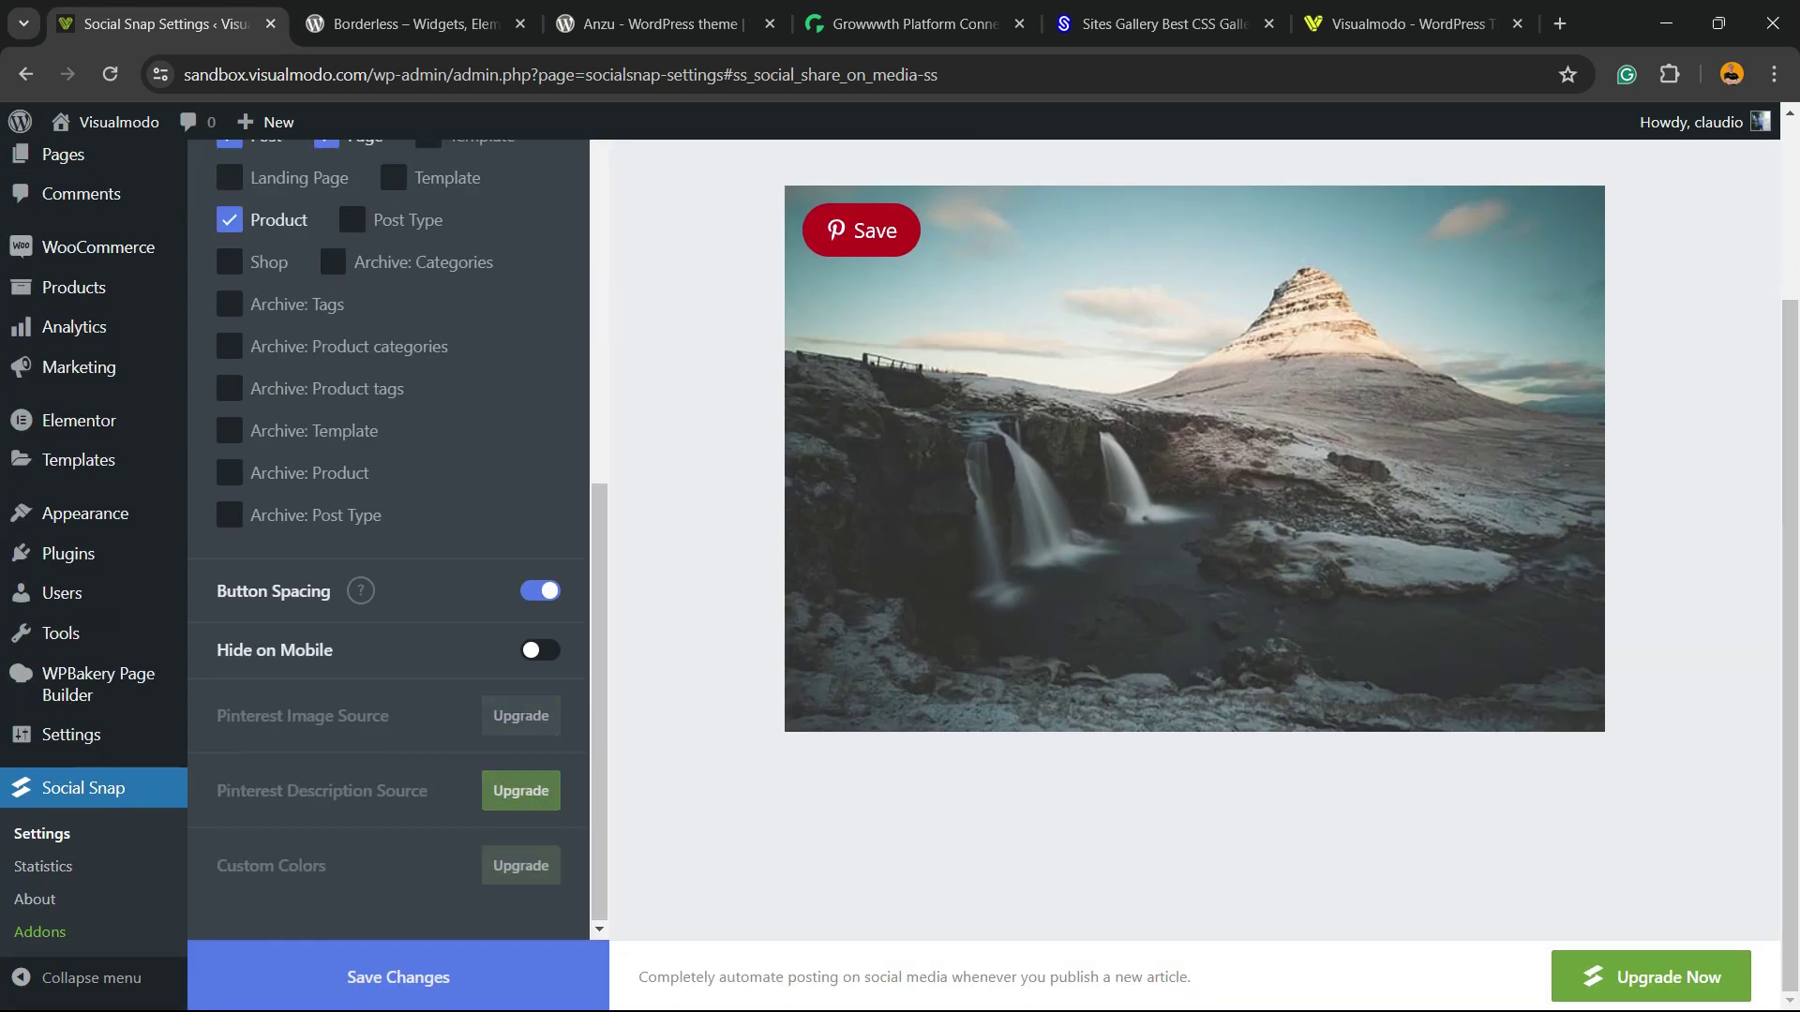
left_click(225, 975)
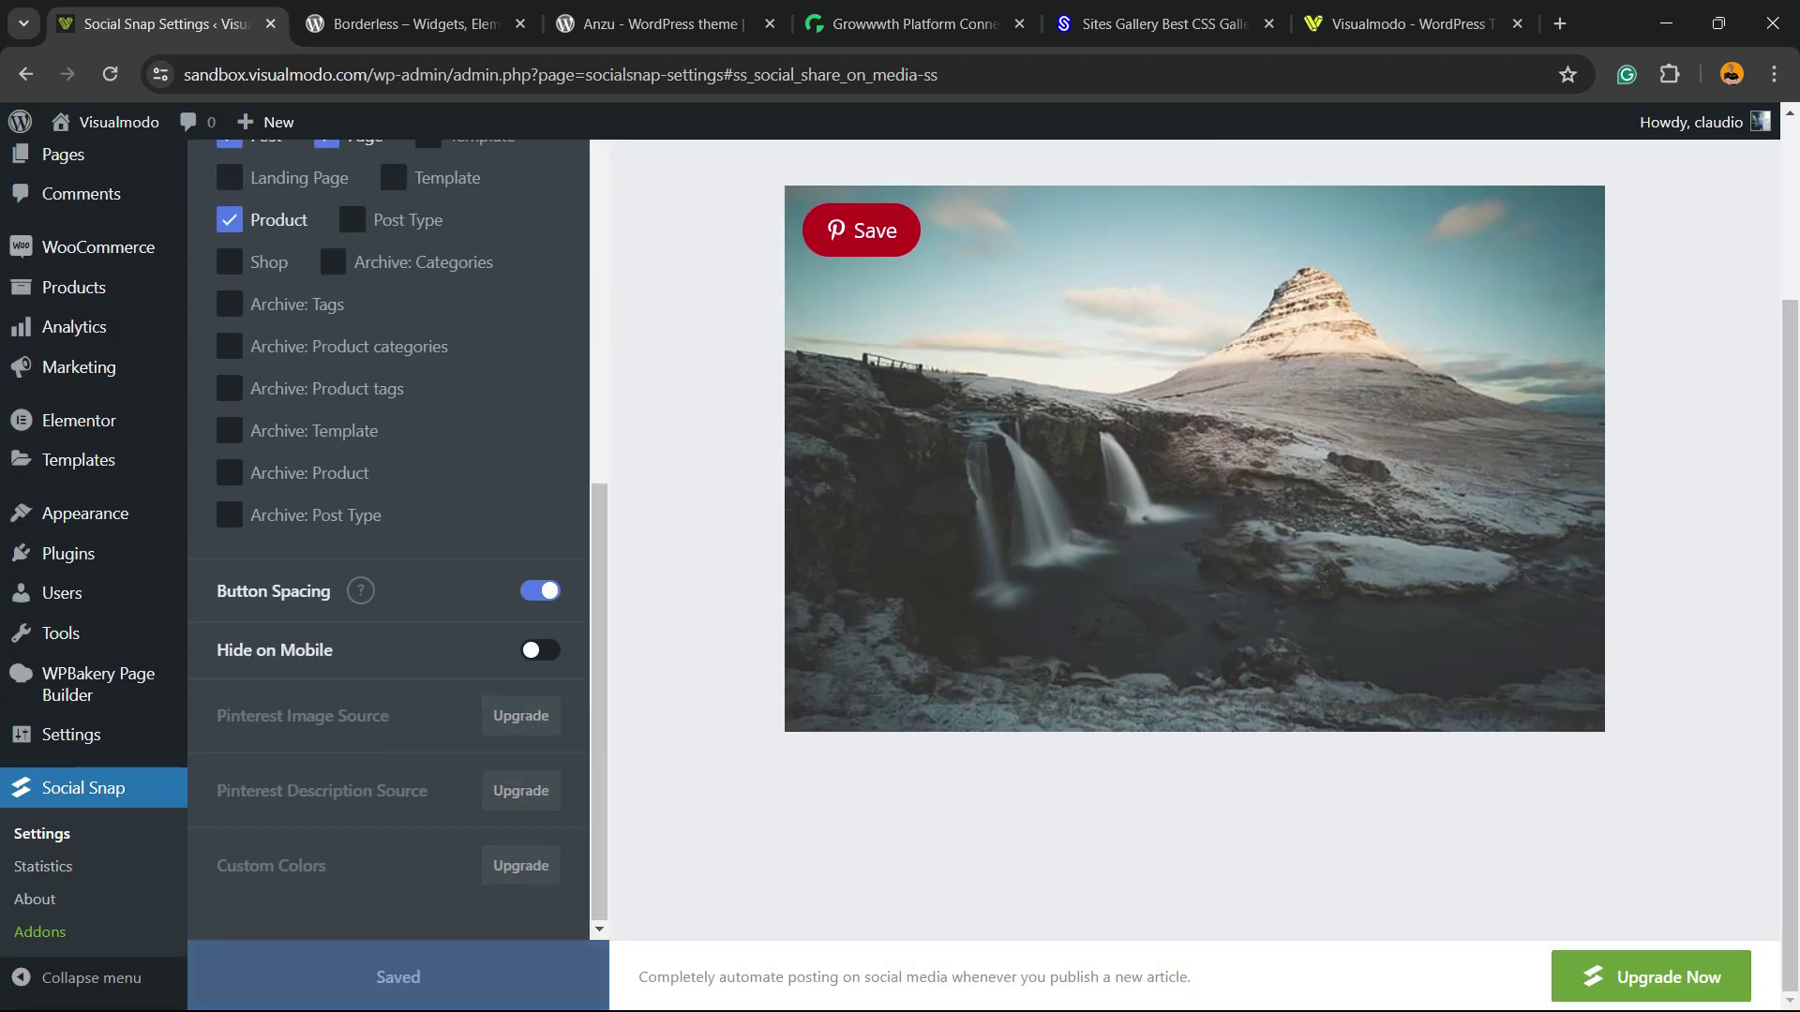
scroll(1194, 567, "up", 3)
scroll(1195, 566, "down", 3)
scroll(900, 566, "up", 3)
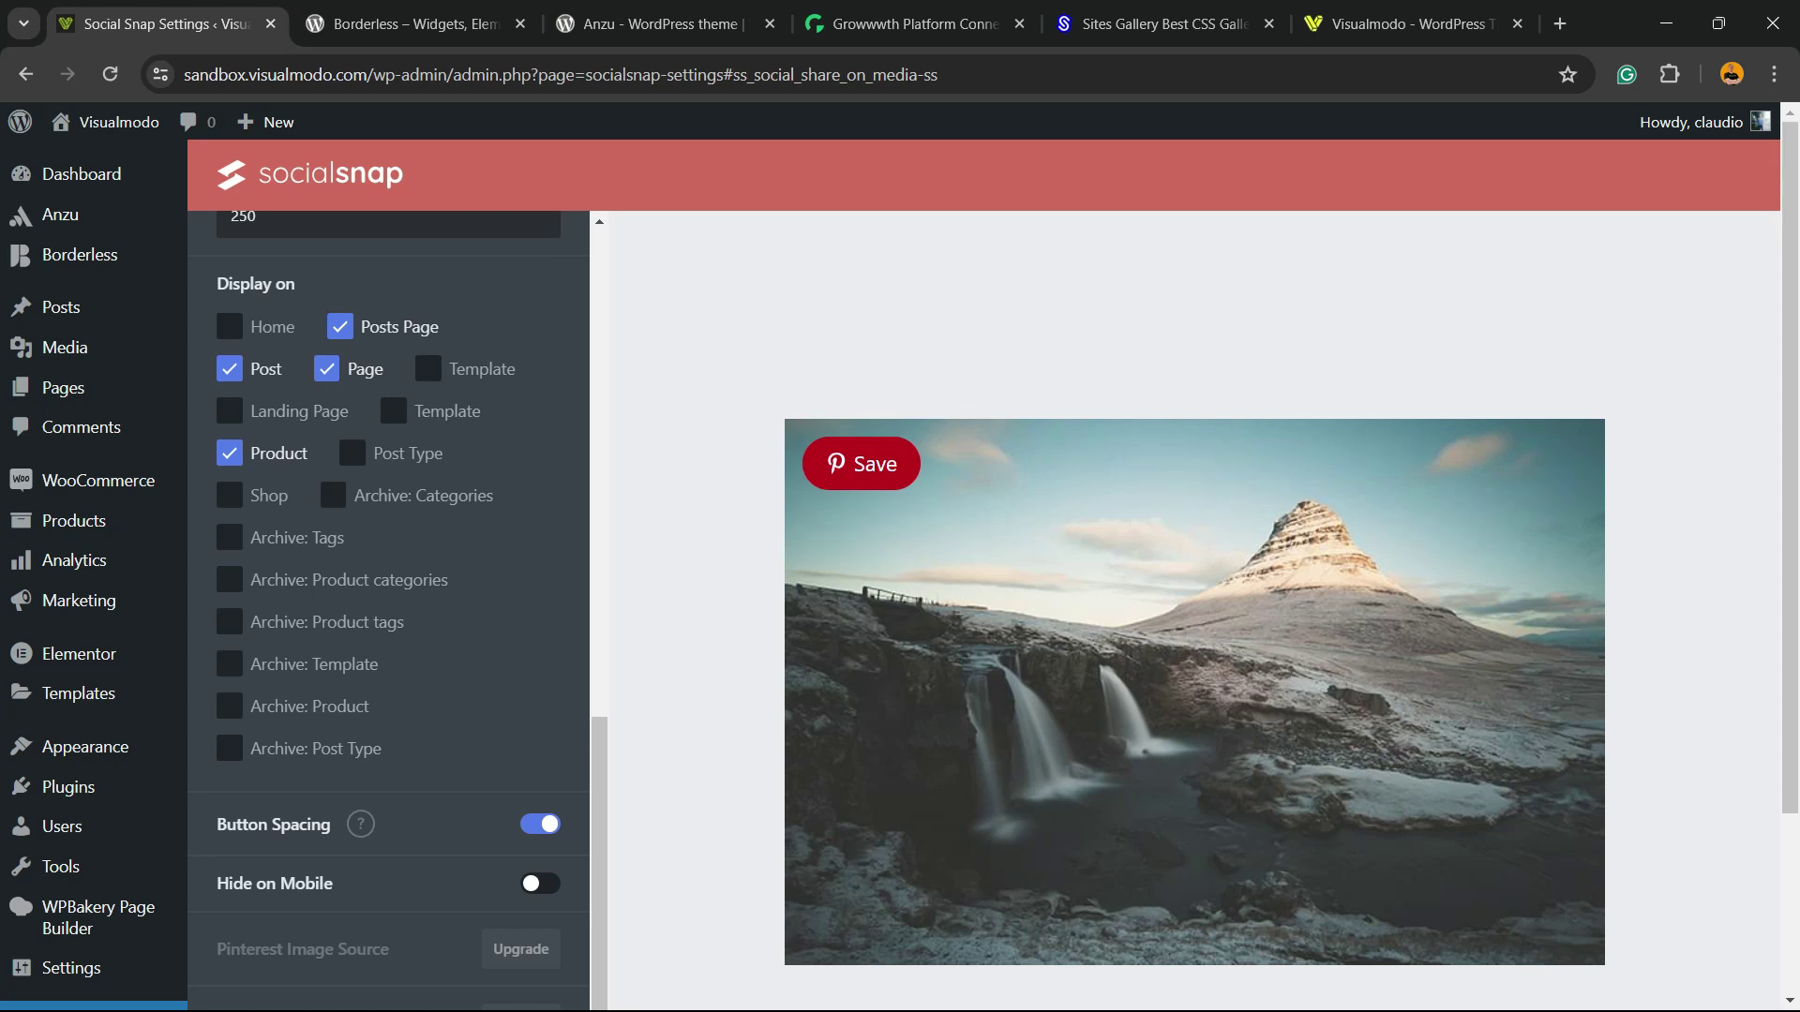
Look over the Borderless plugin page and the Anzu theme page on WordPress.org
left_click(415, 23)
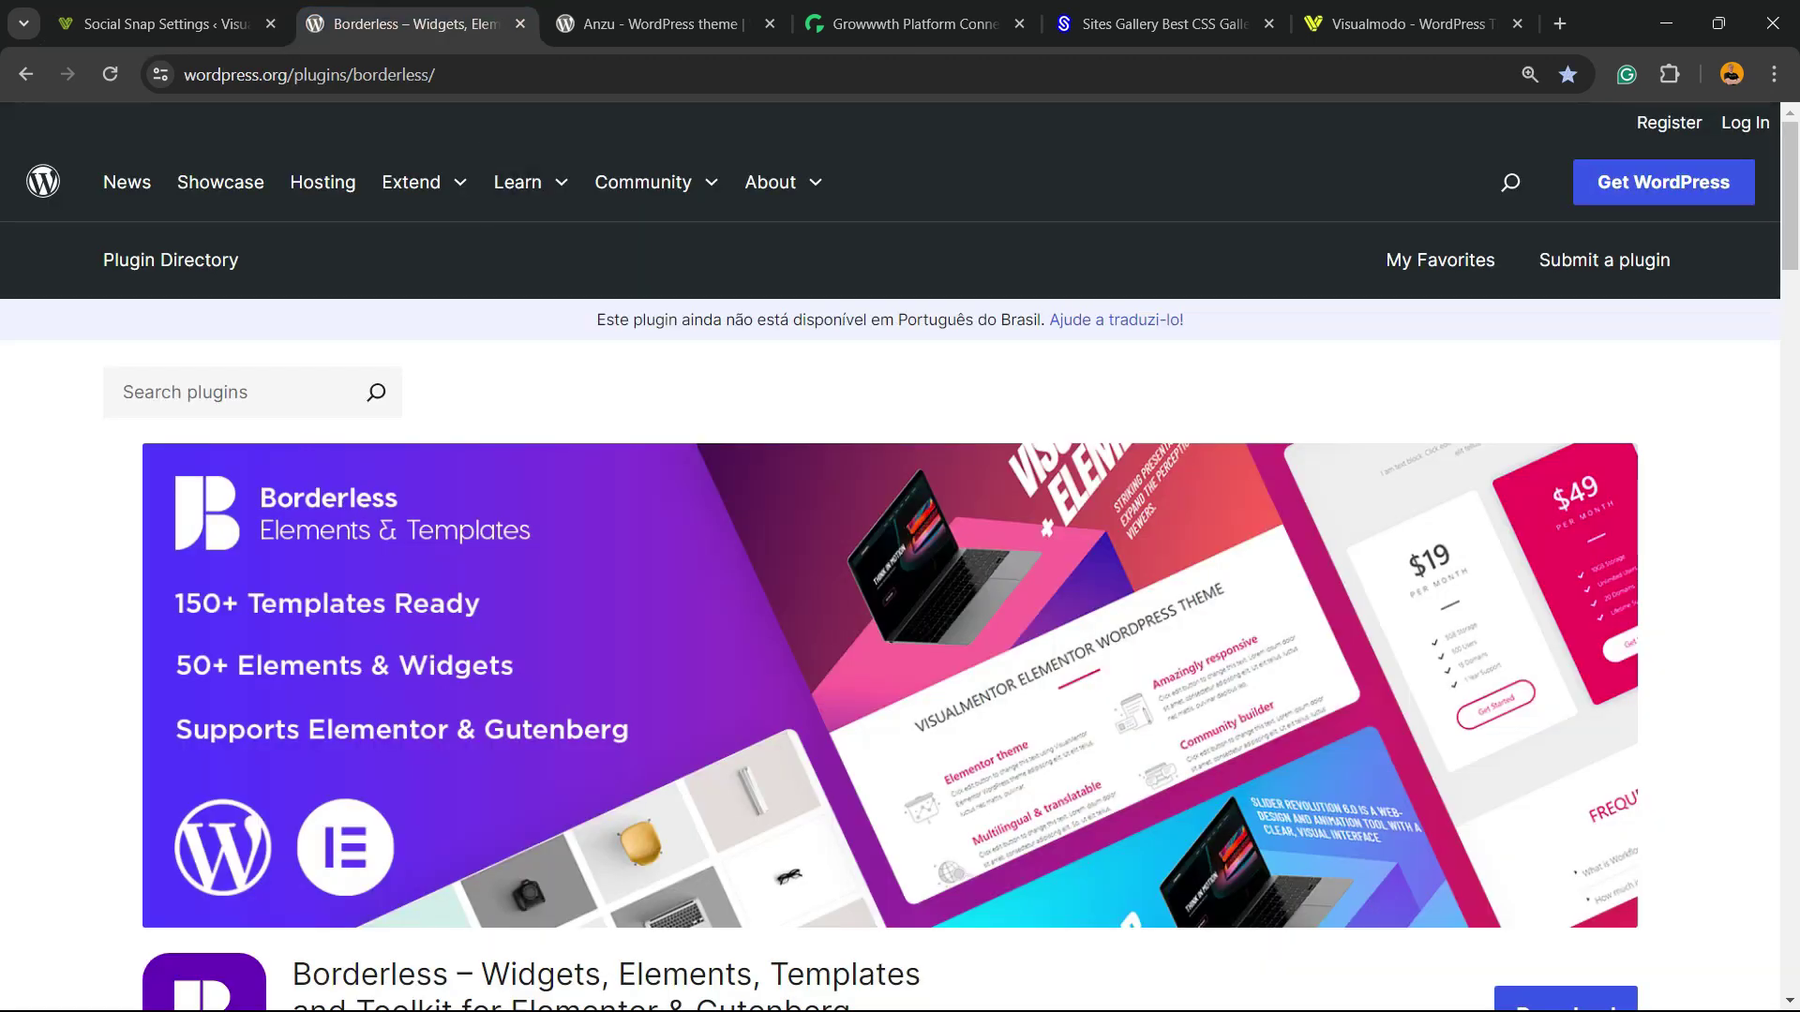
scroll(900, 563, "down", 2)
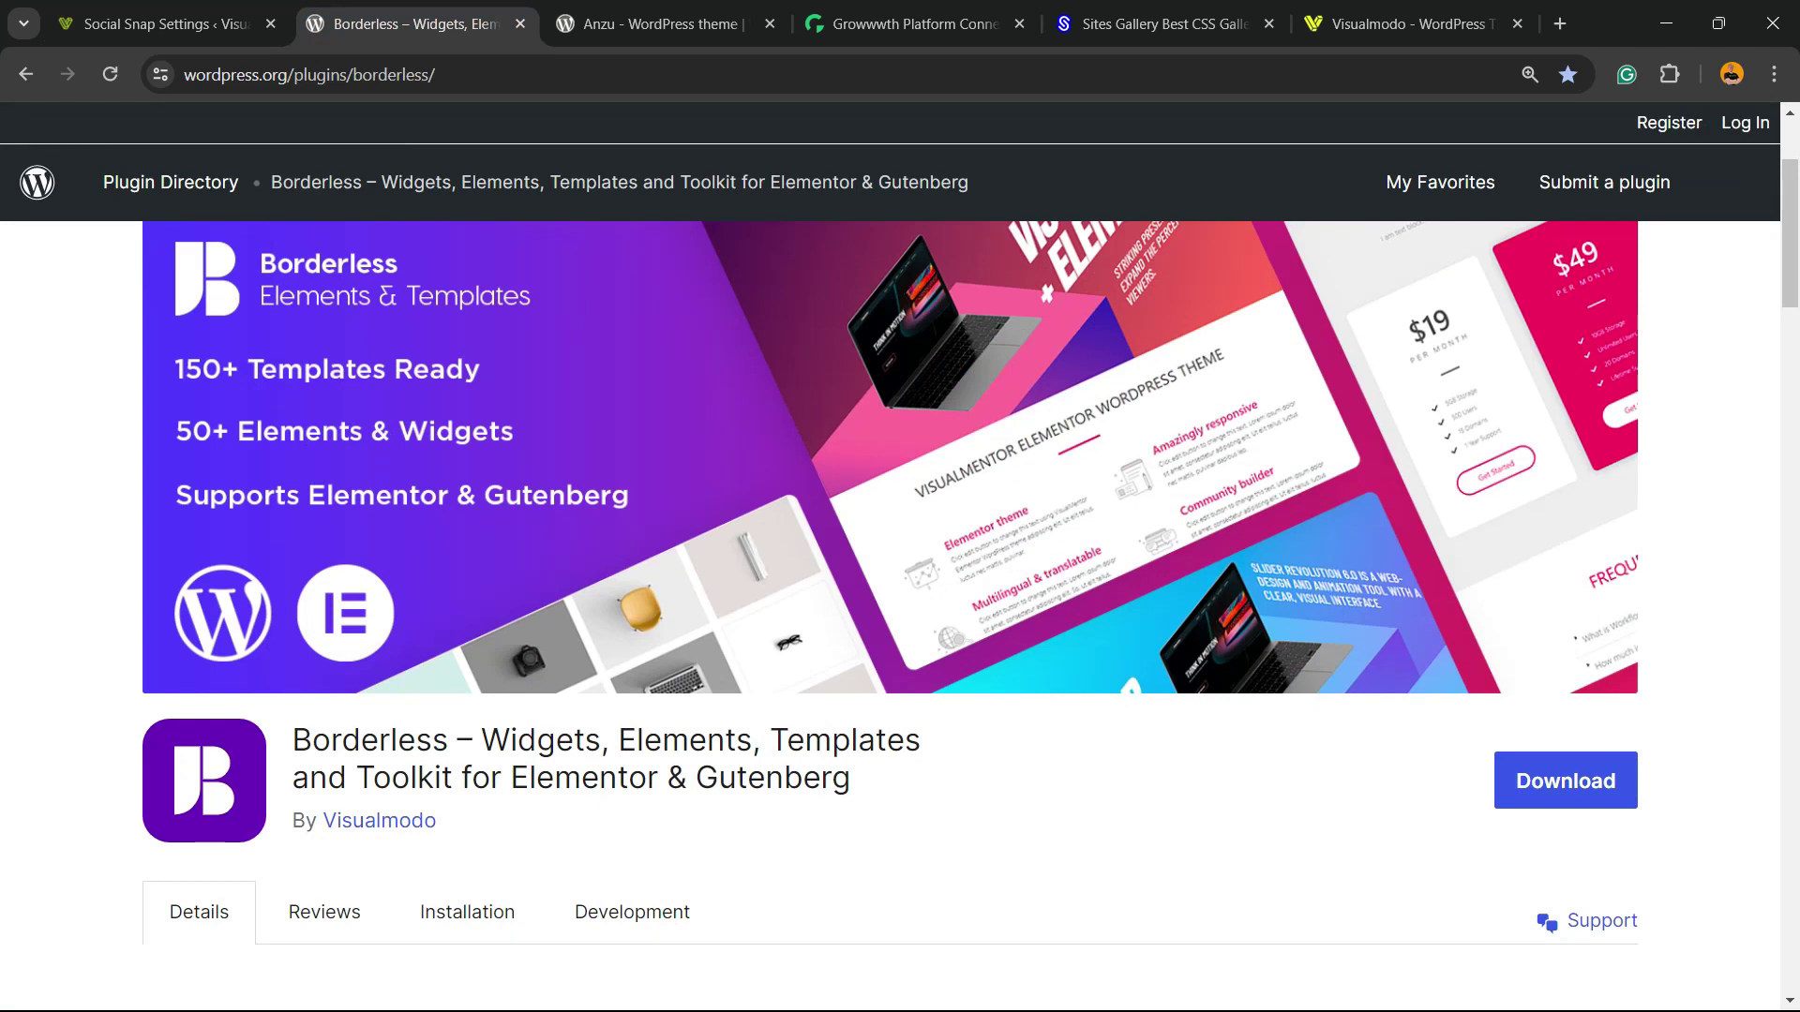
scroll(900, 562, "up", 3)
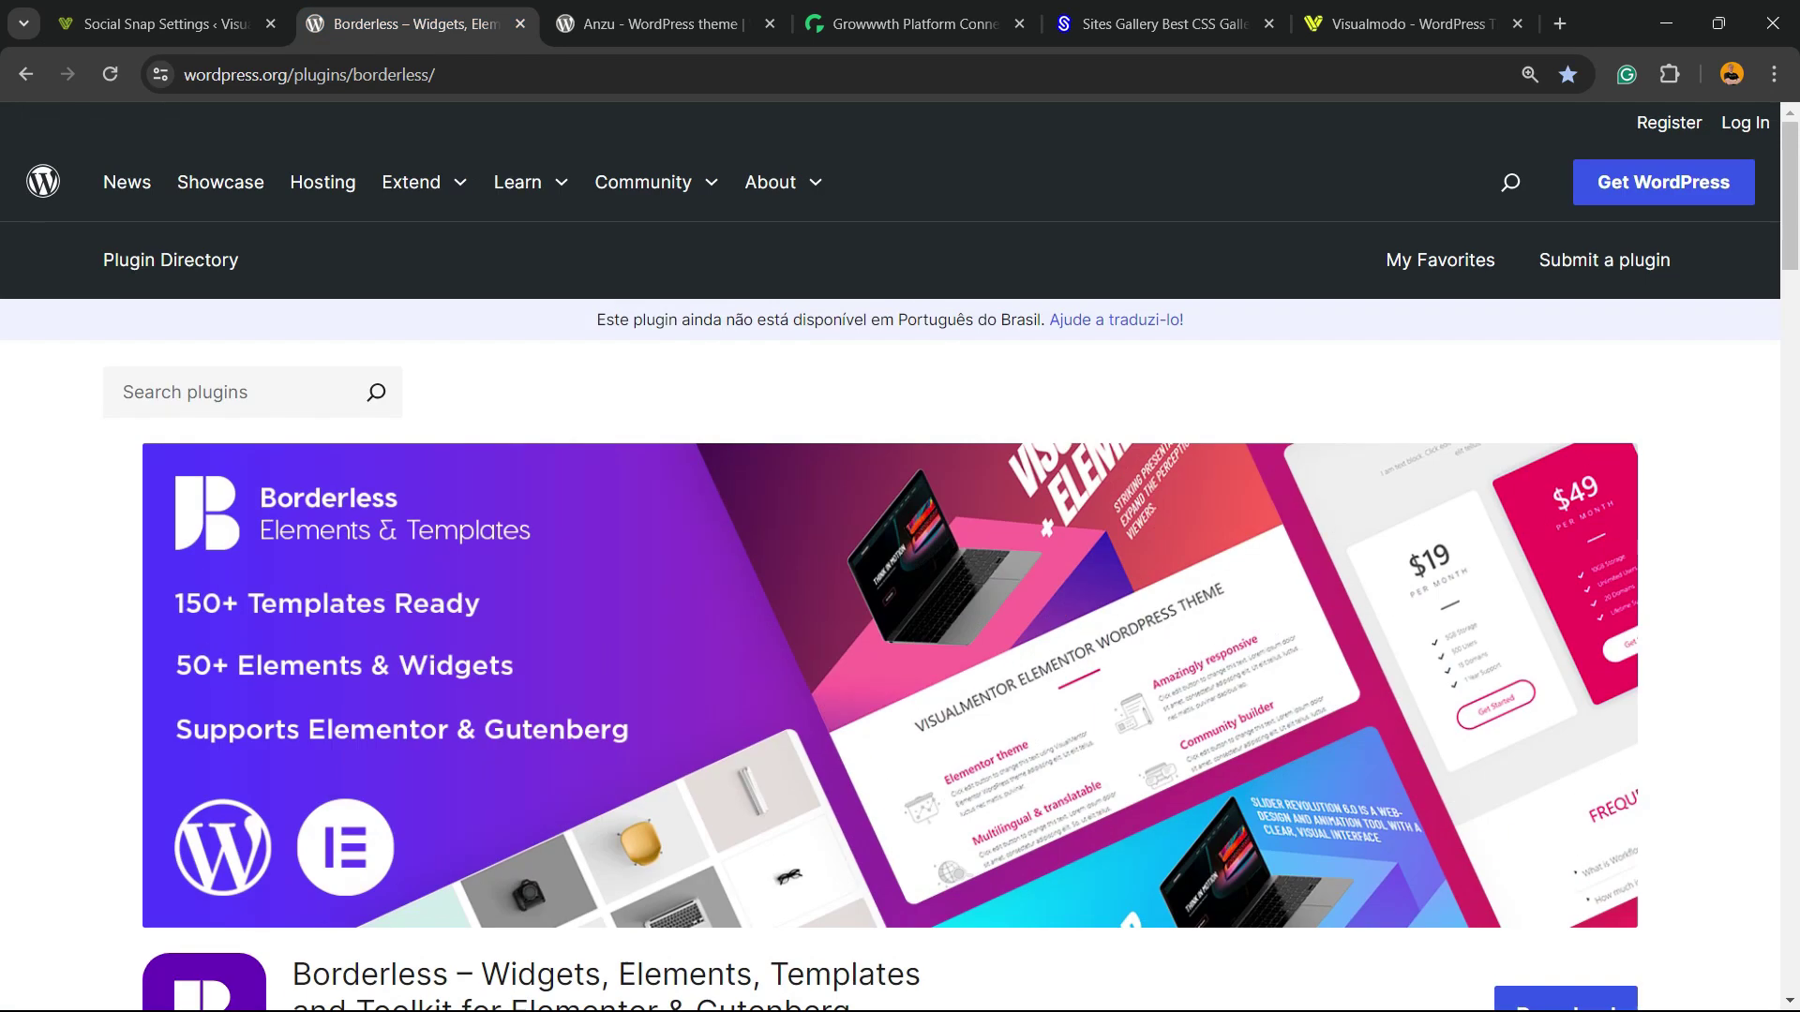
key("ctrl+Tab")
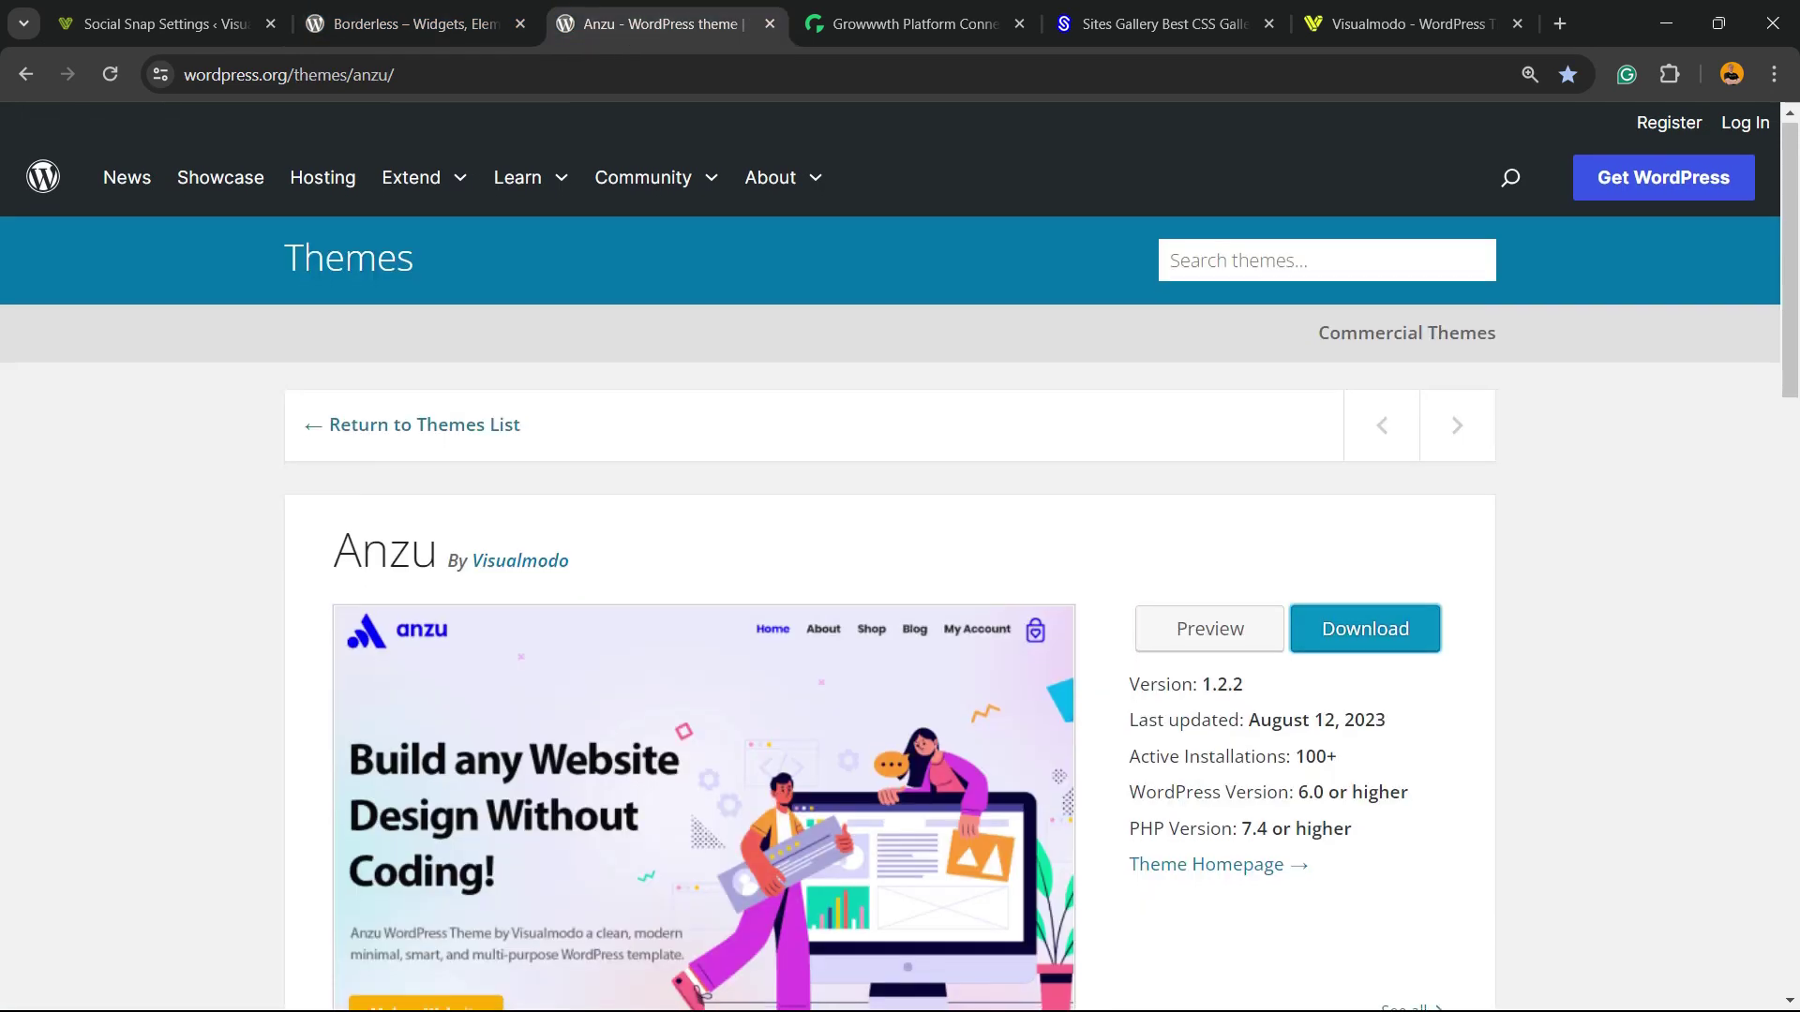
scroll(900, 562, "down", 5)
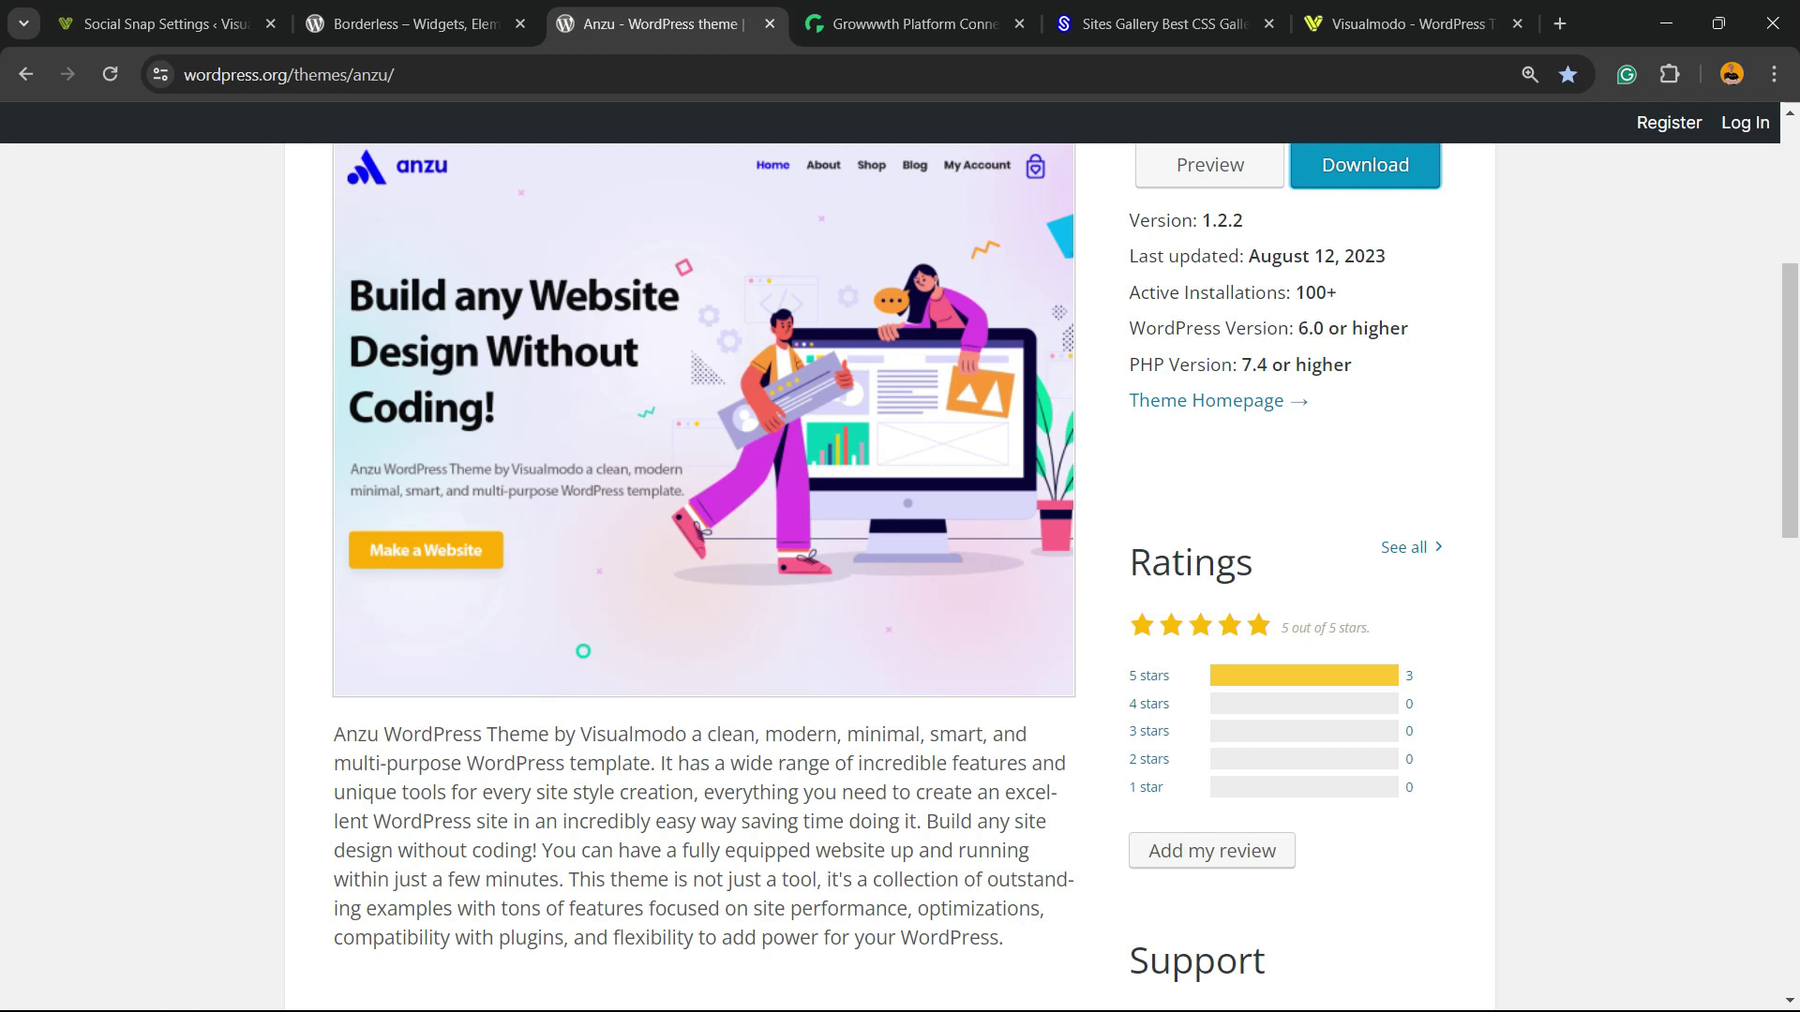
scroll(900, 563, "up", 5)
Switch to the Growwwth site and look through its website listings with their publishing prices and link types
key("ctrl+Tab")
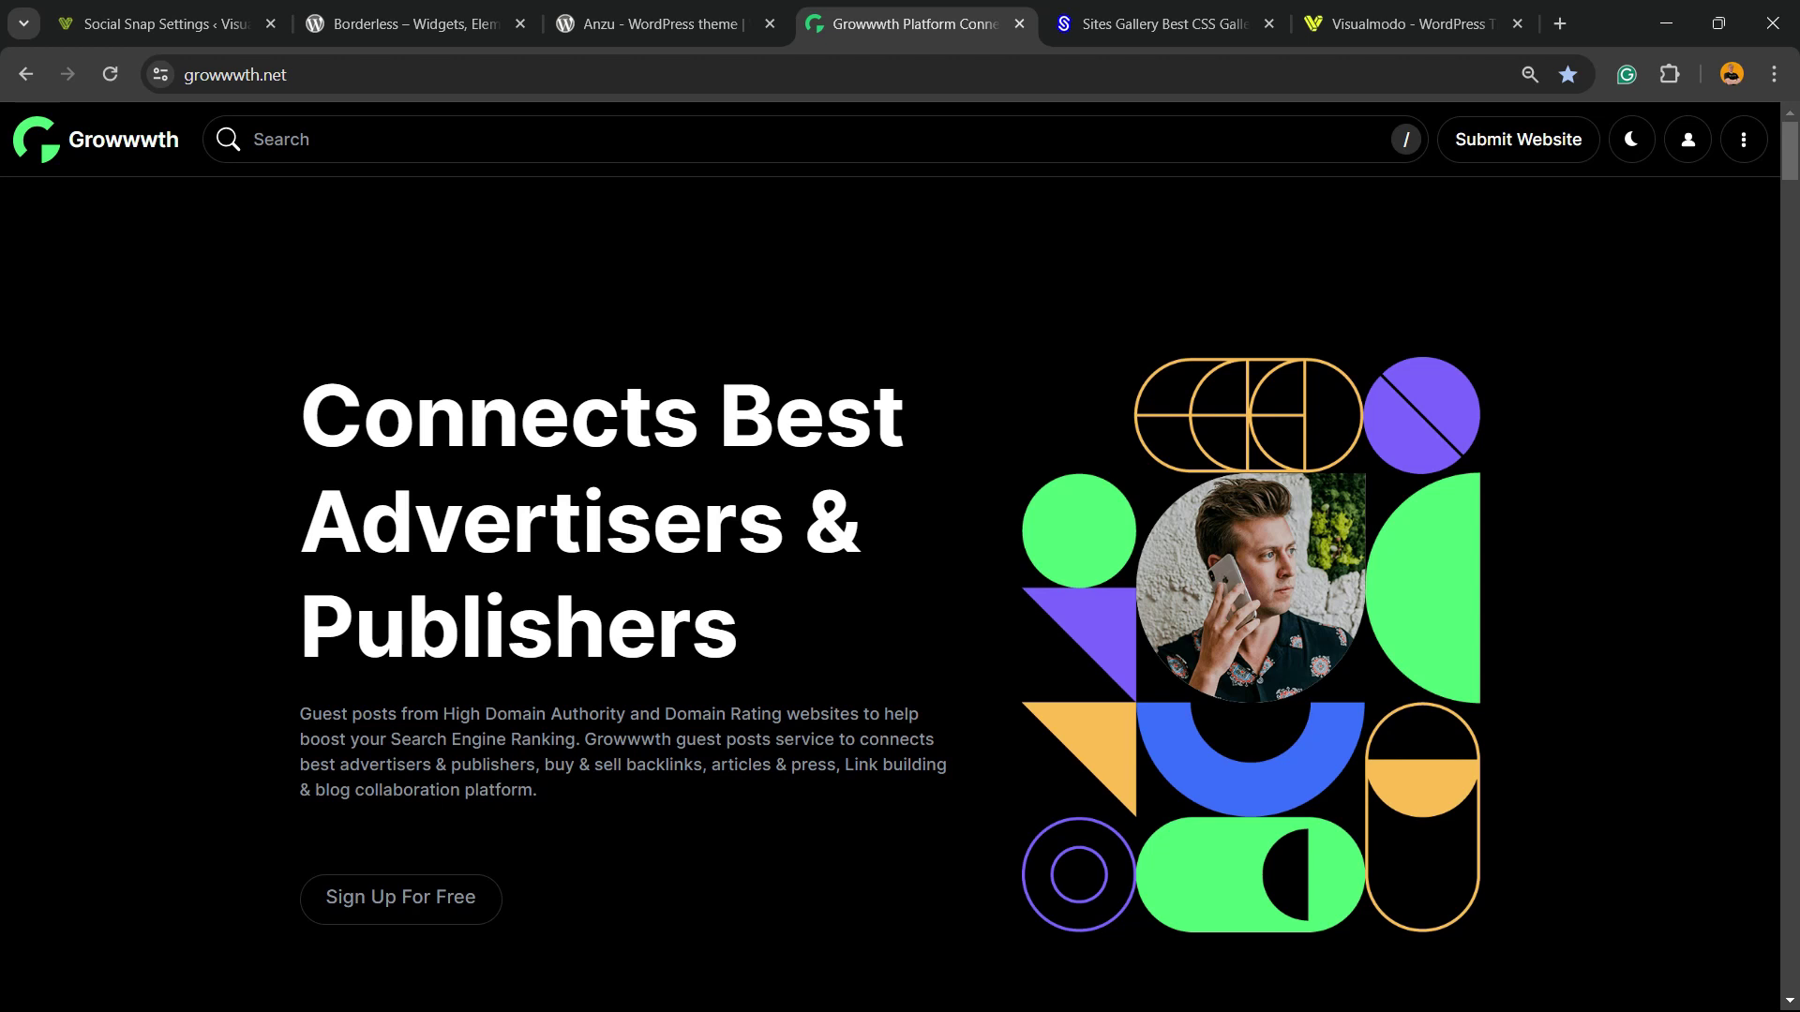
double_click(247, 74)
key("Escape")
scroll(891, 563, "down", 10)
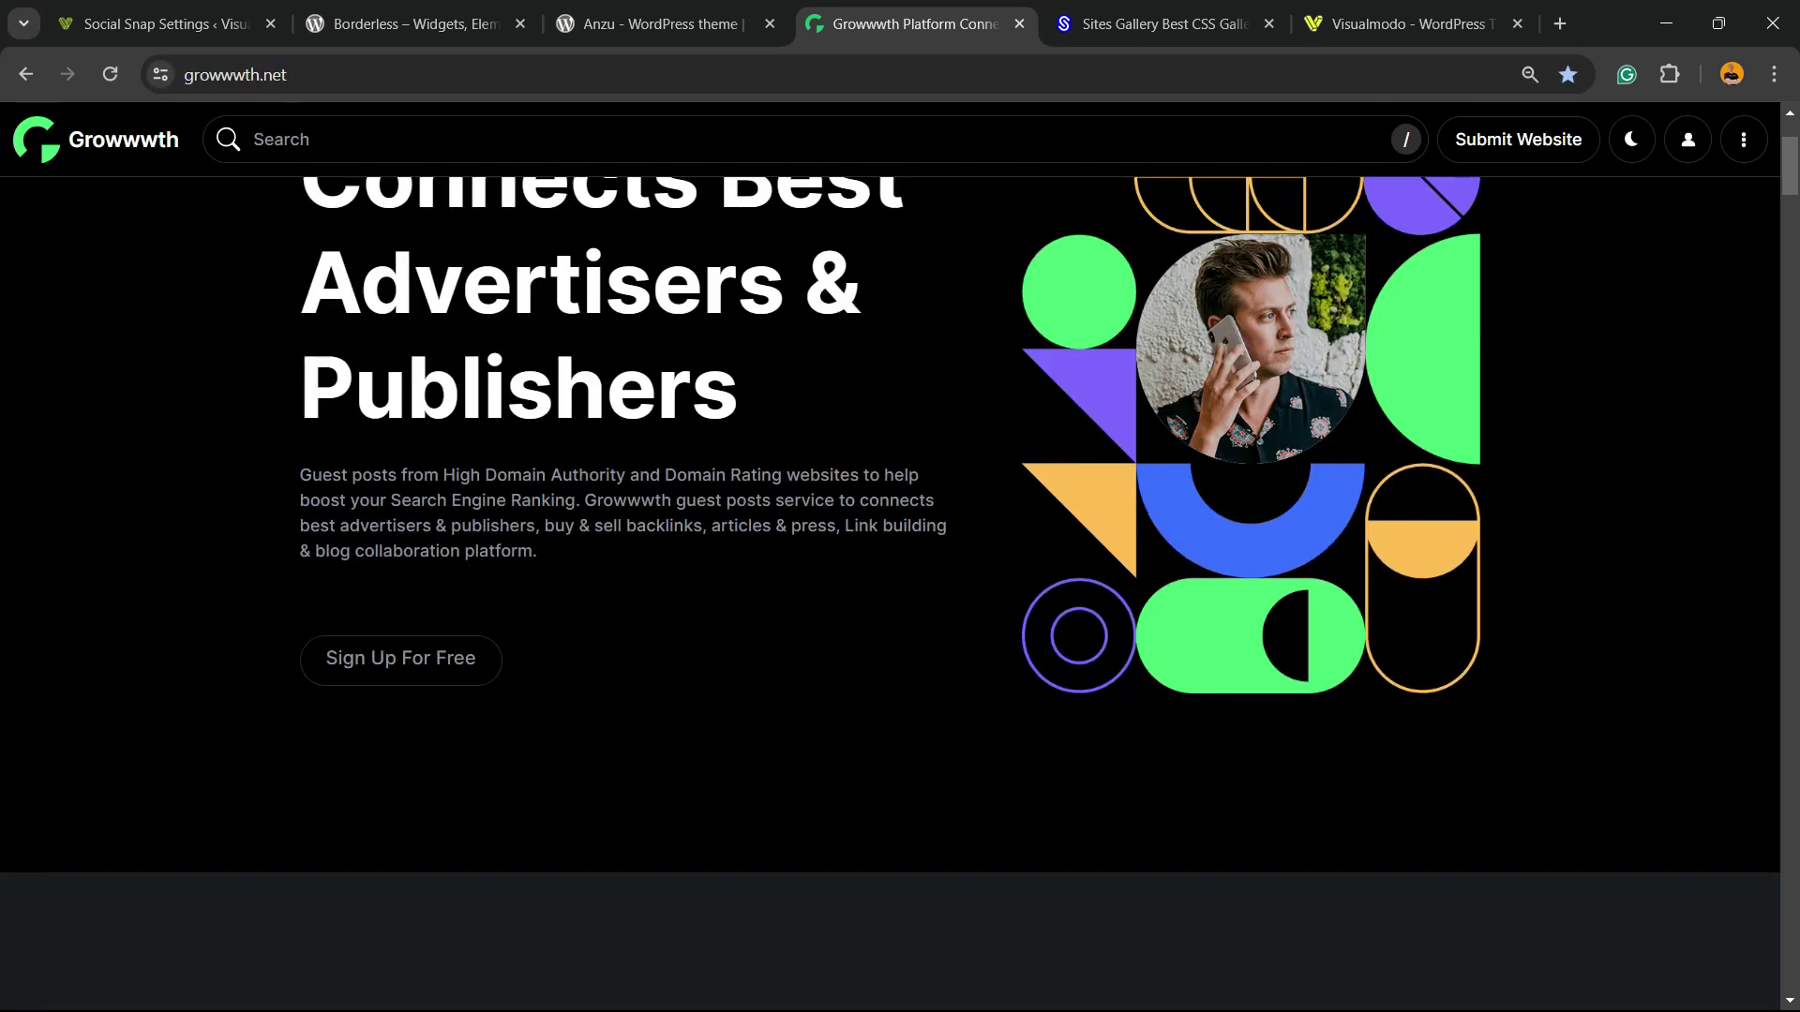
scroll(891, 595, "down", 15)
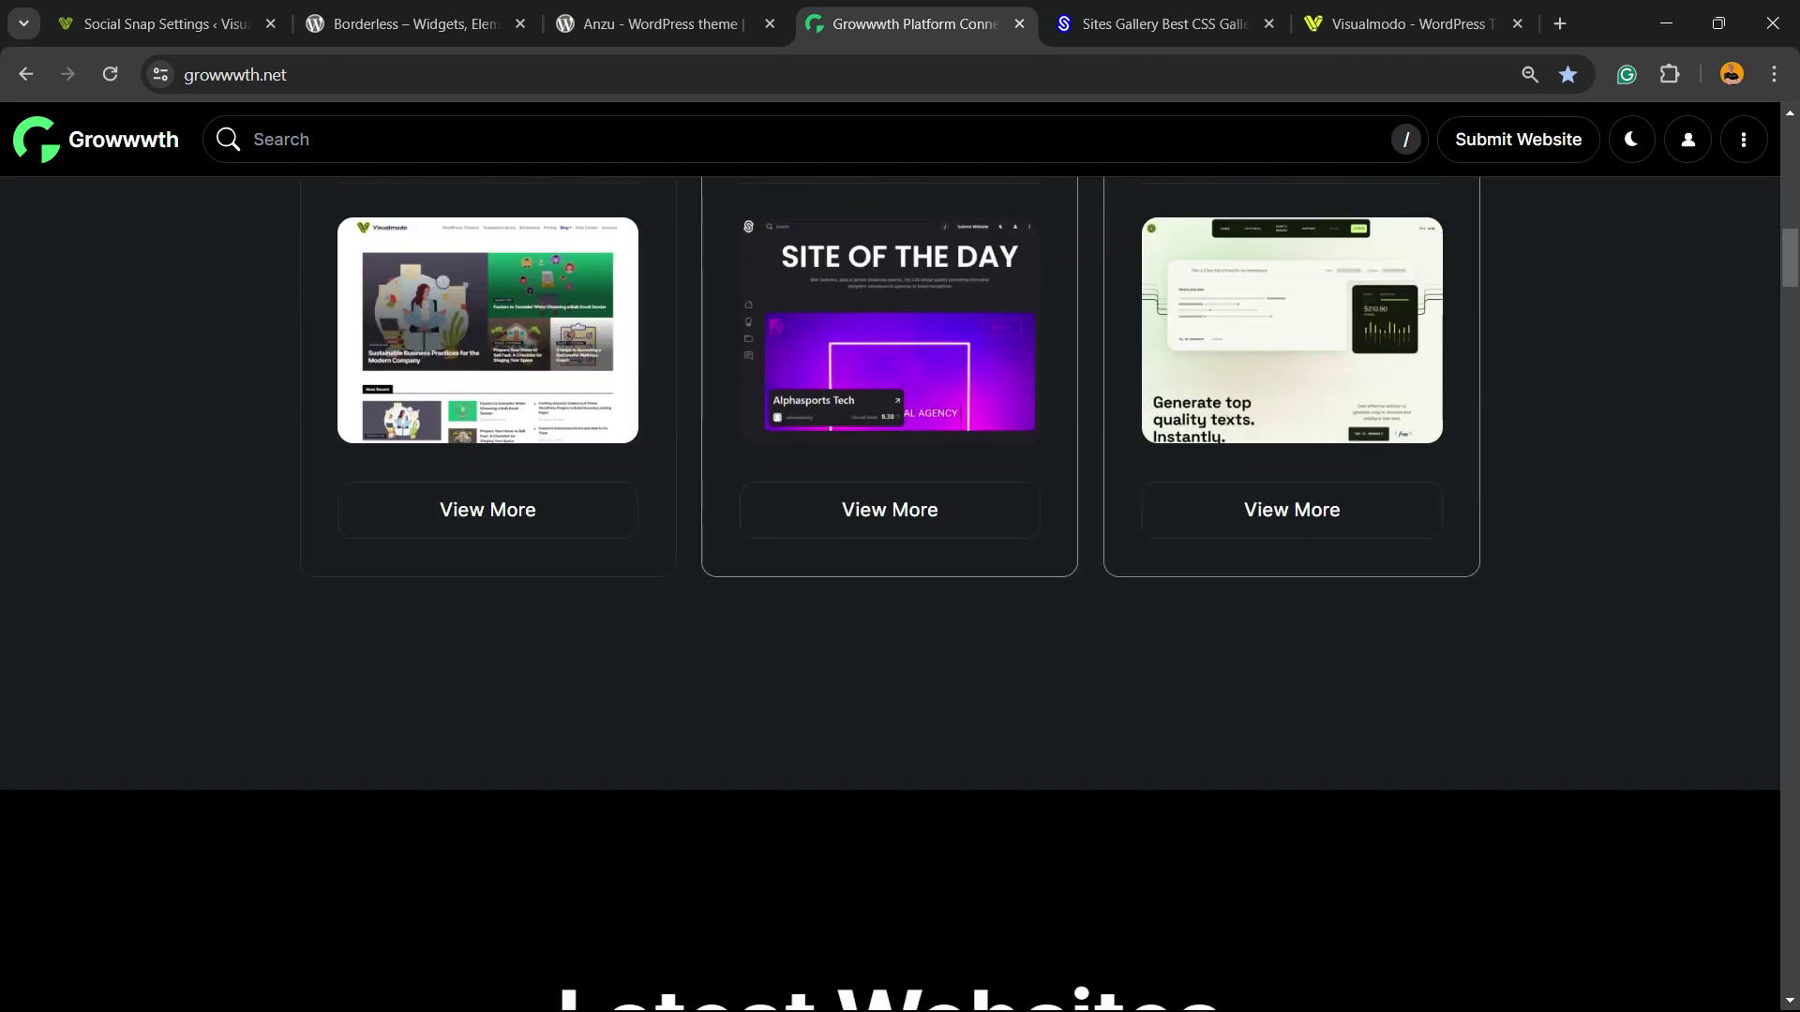
scroll(891, 595, "down", 5)
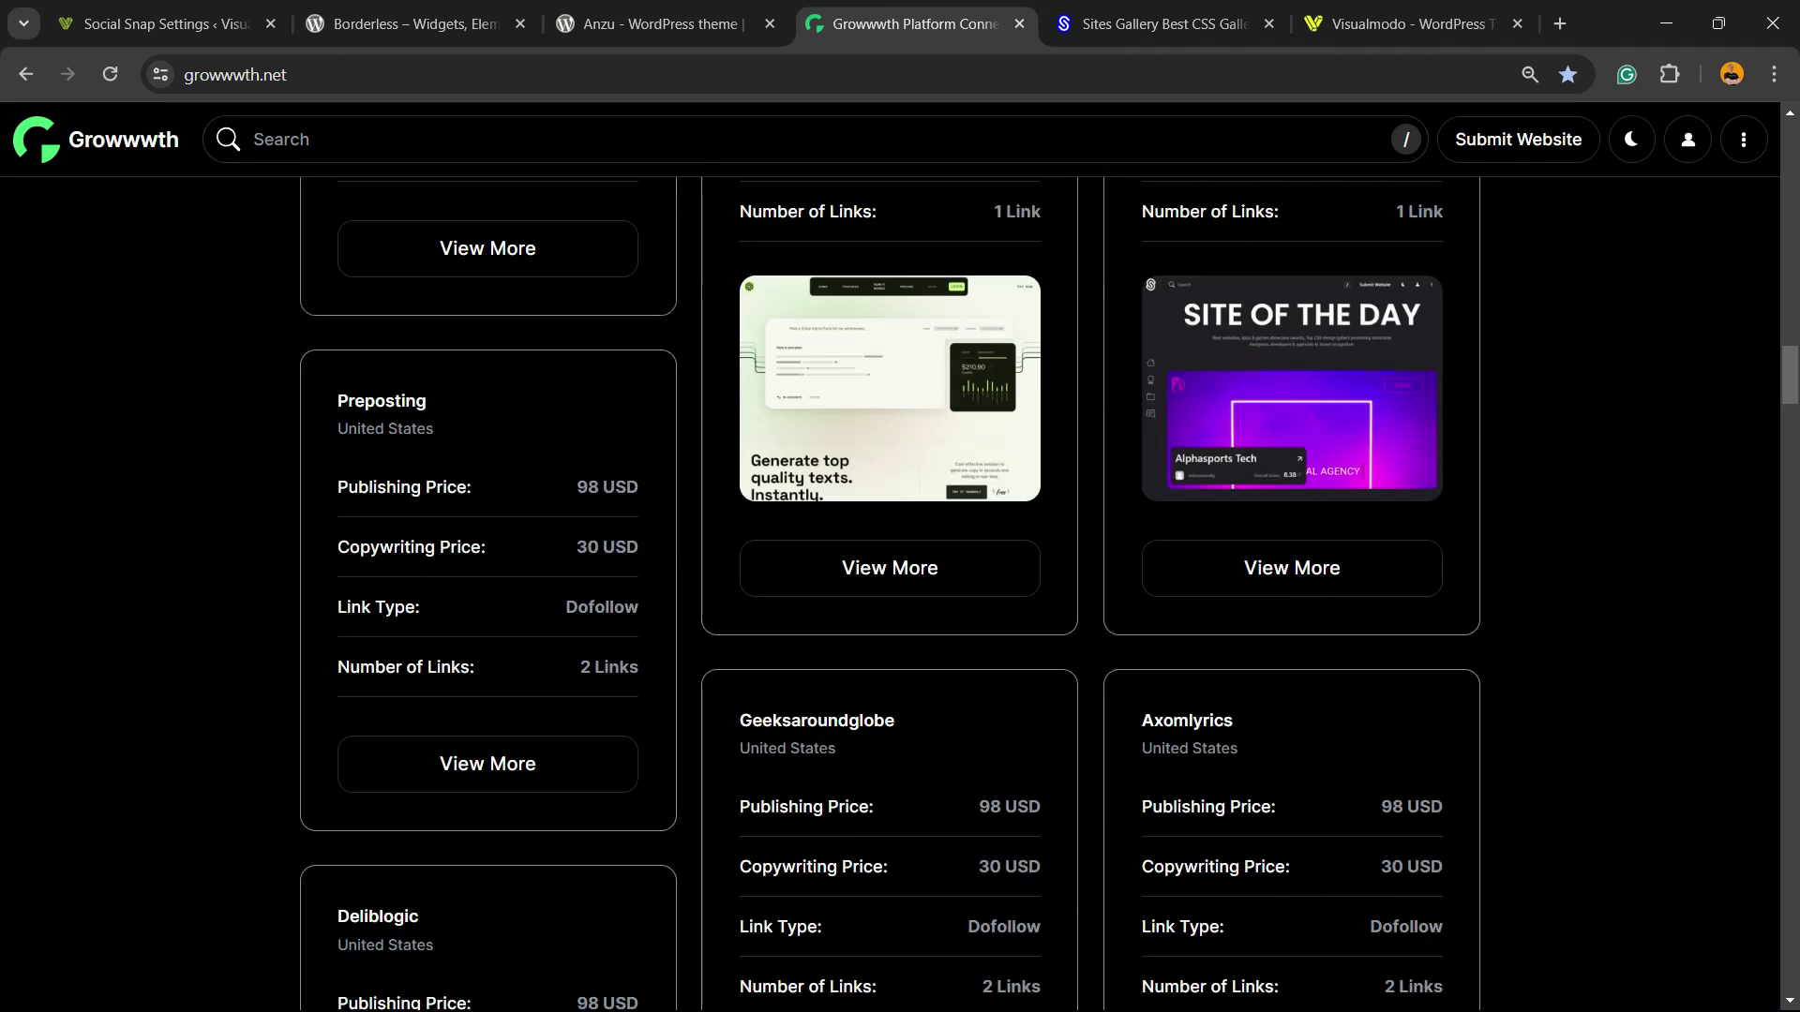
Switch to the Sites Gallery site and browse its showcase of website designs
left_click(1164, 23)
scroll(937, 600, "down", 7)
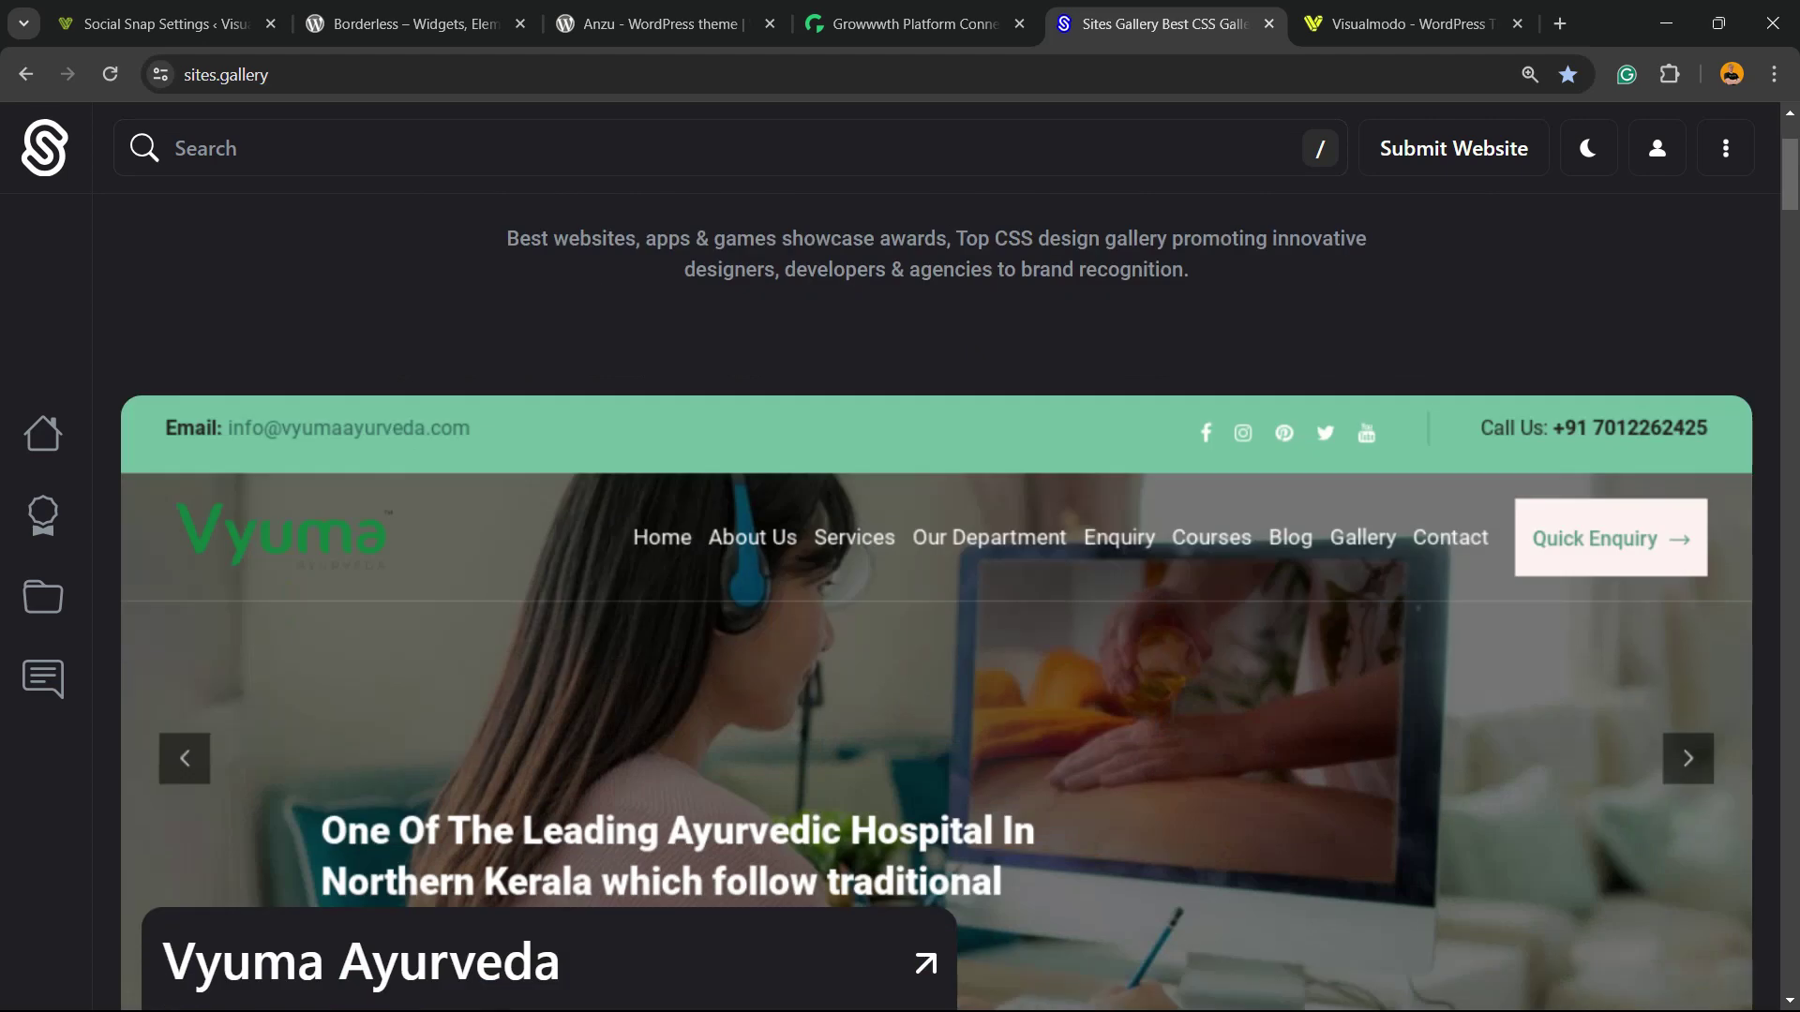
scroll(937, 600, "down", 10)
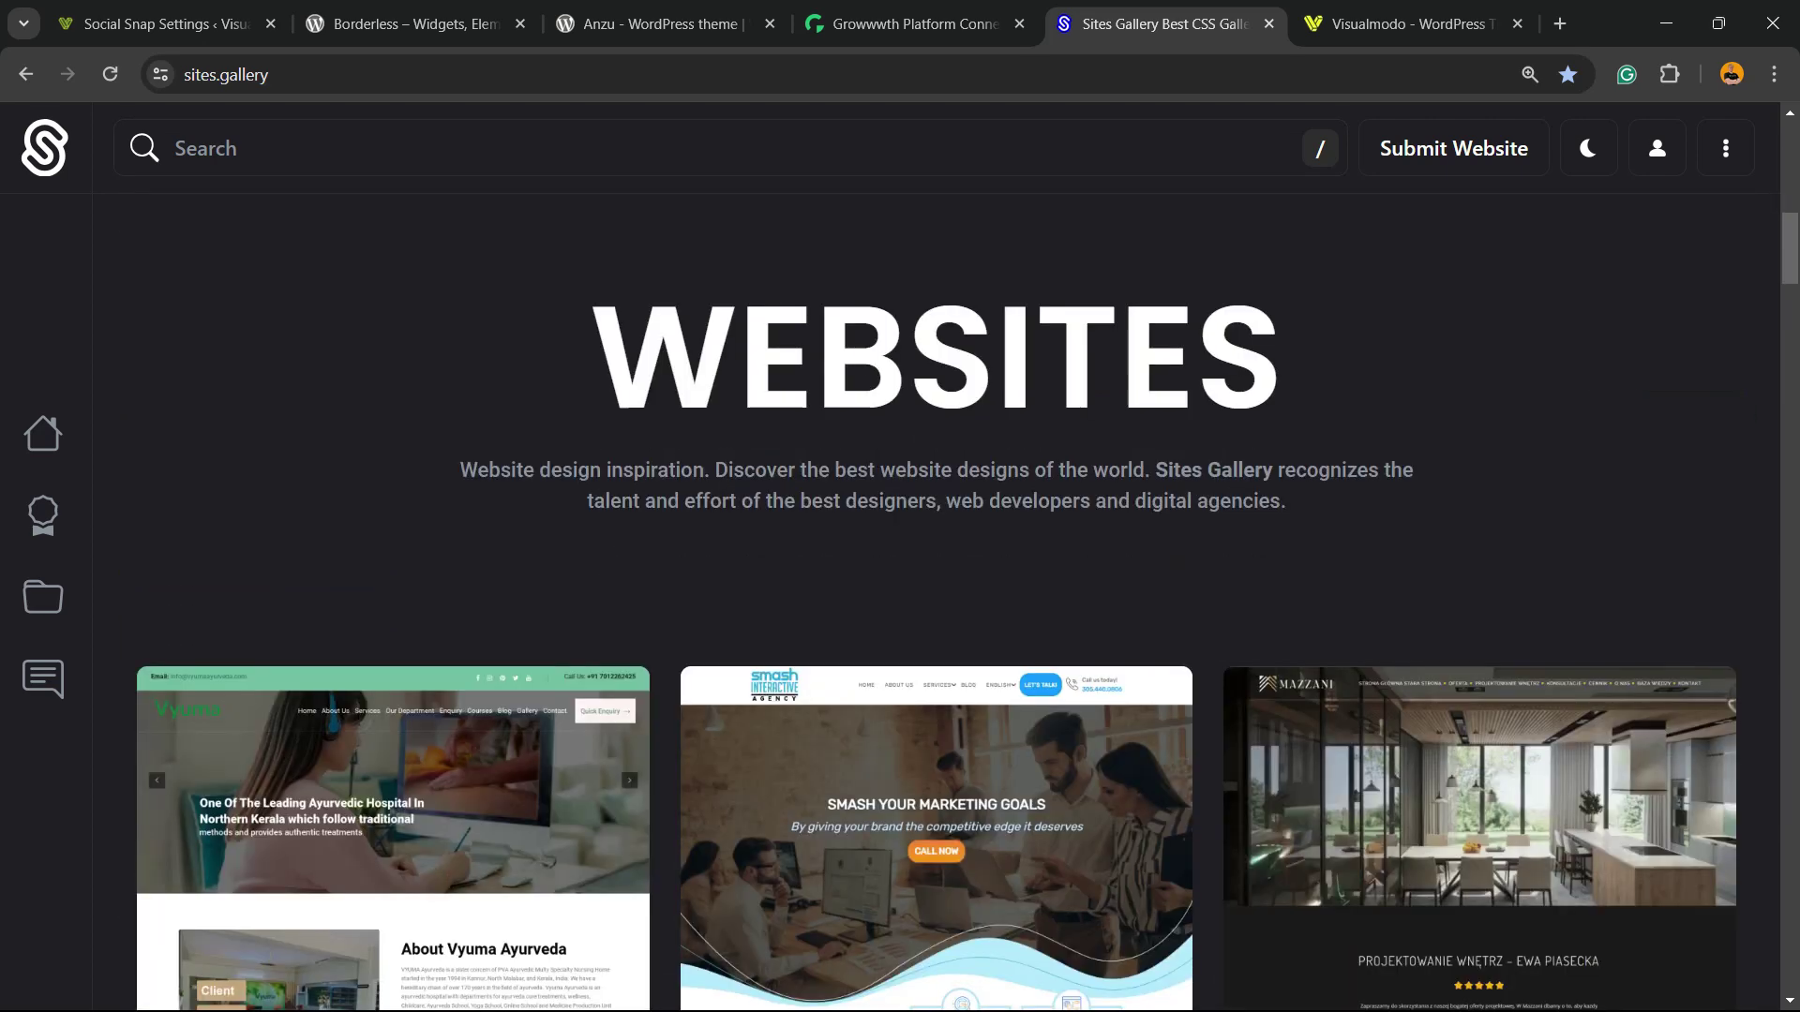
scroll(937, 600, "down", 10)
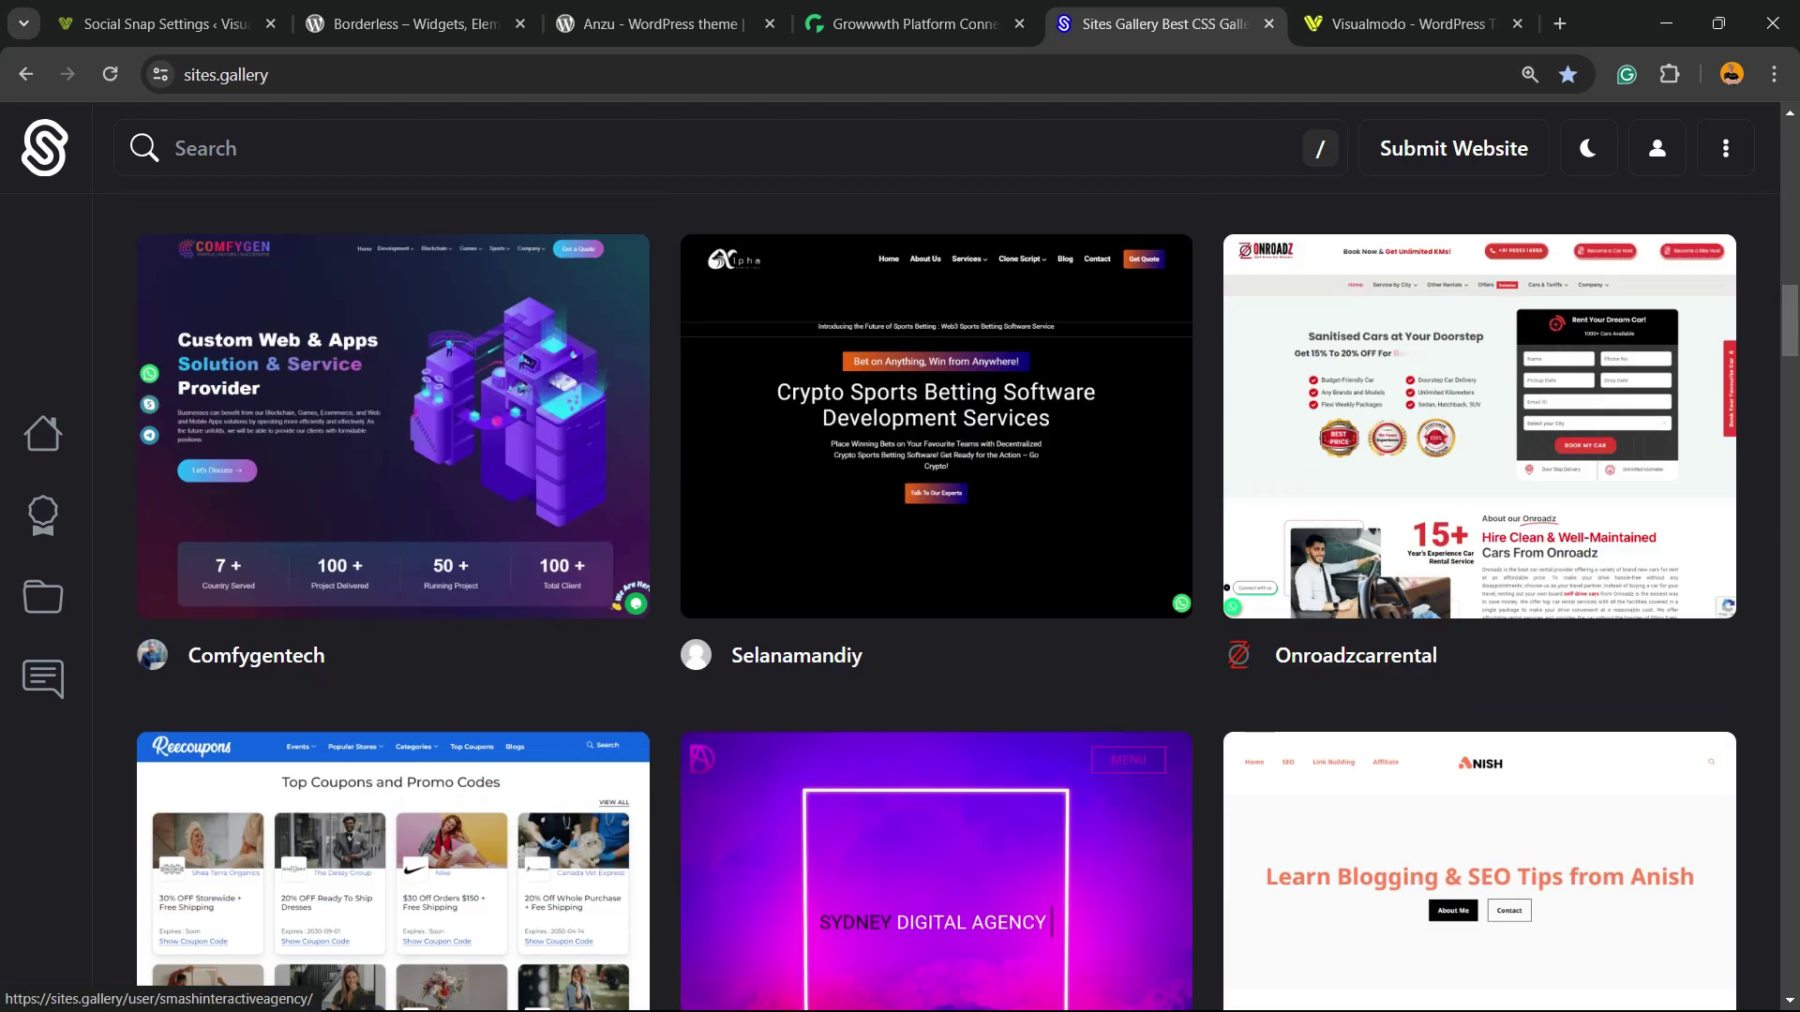
Open the Borderless Plugin product page on the Visualmodo site and look through its pricing and template previews
key("ctrl+Tab")
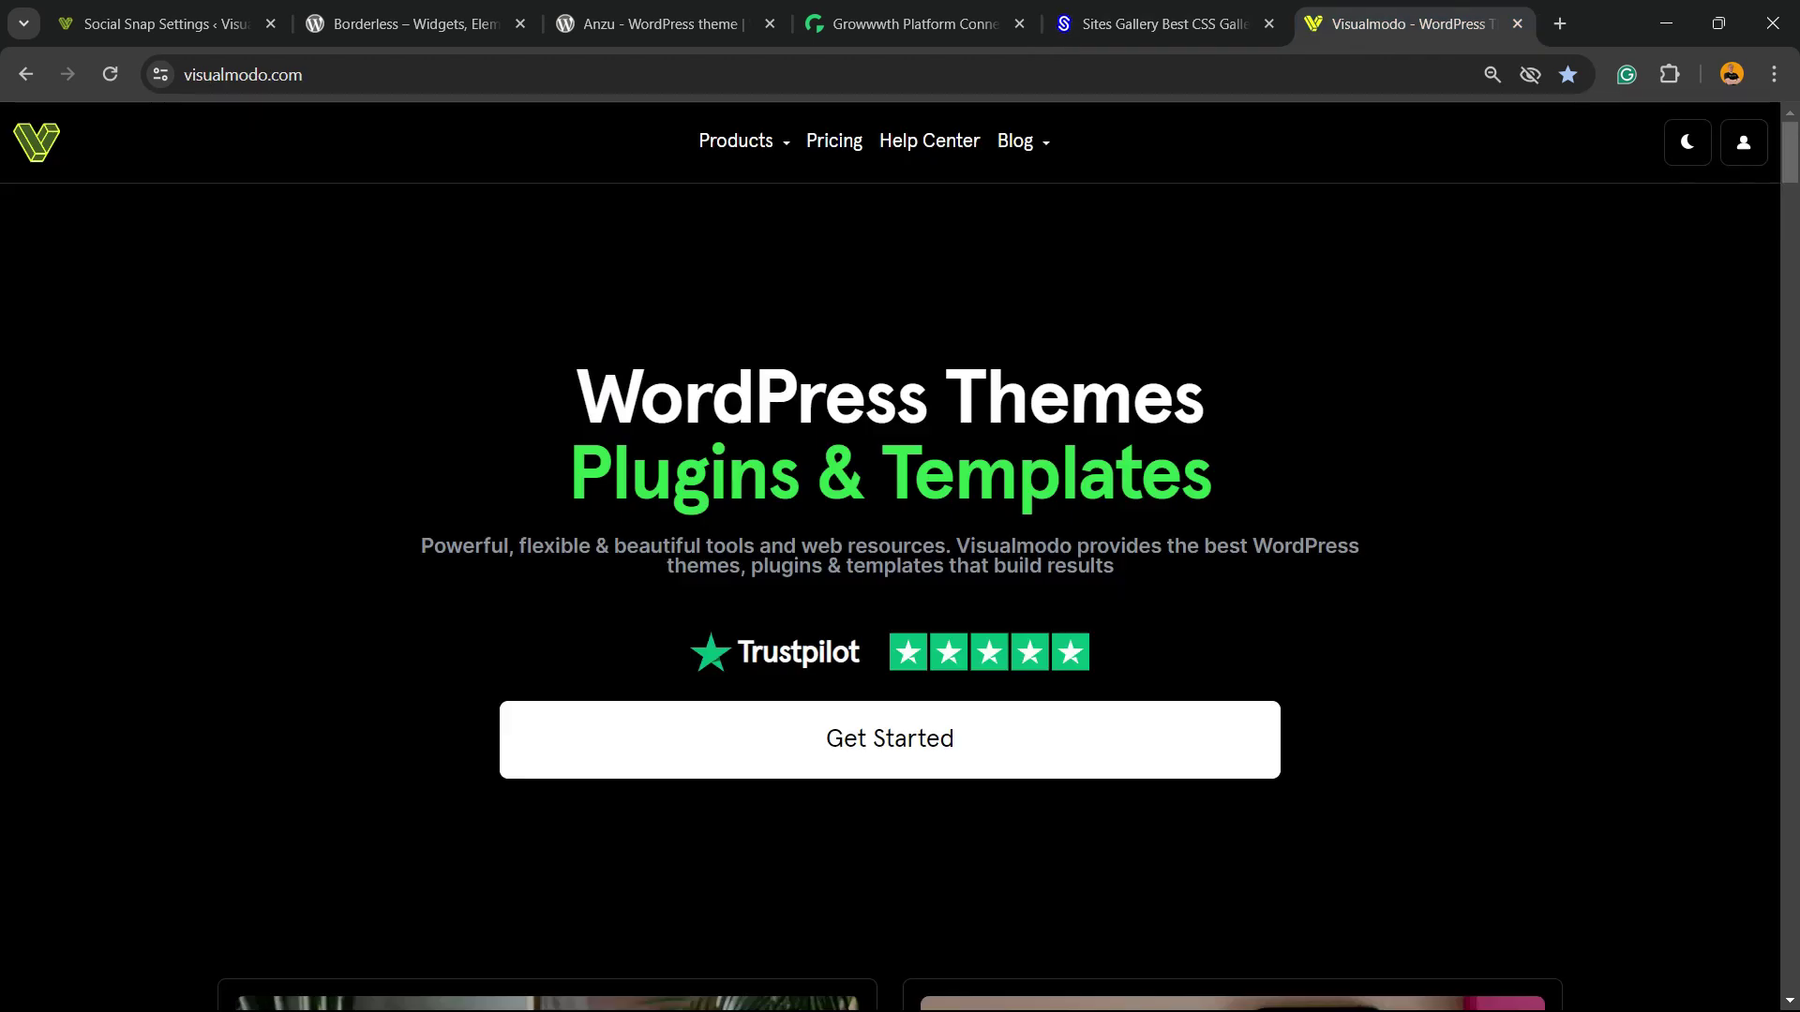
mouse_move(736, 141)
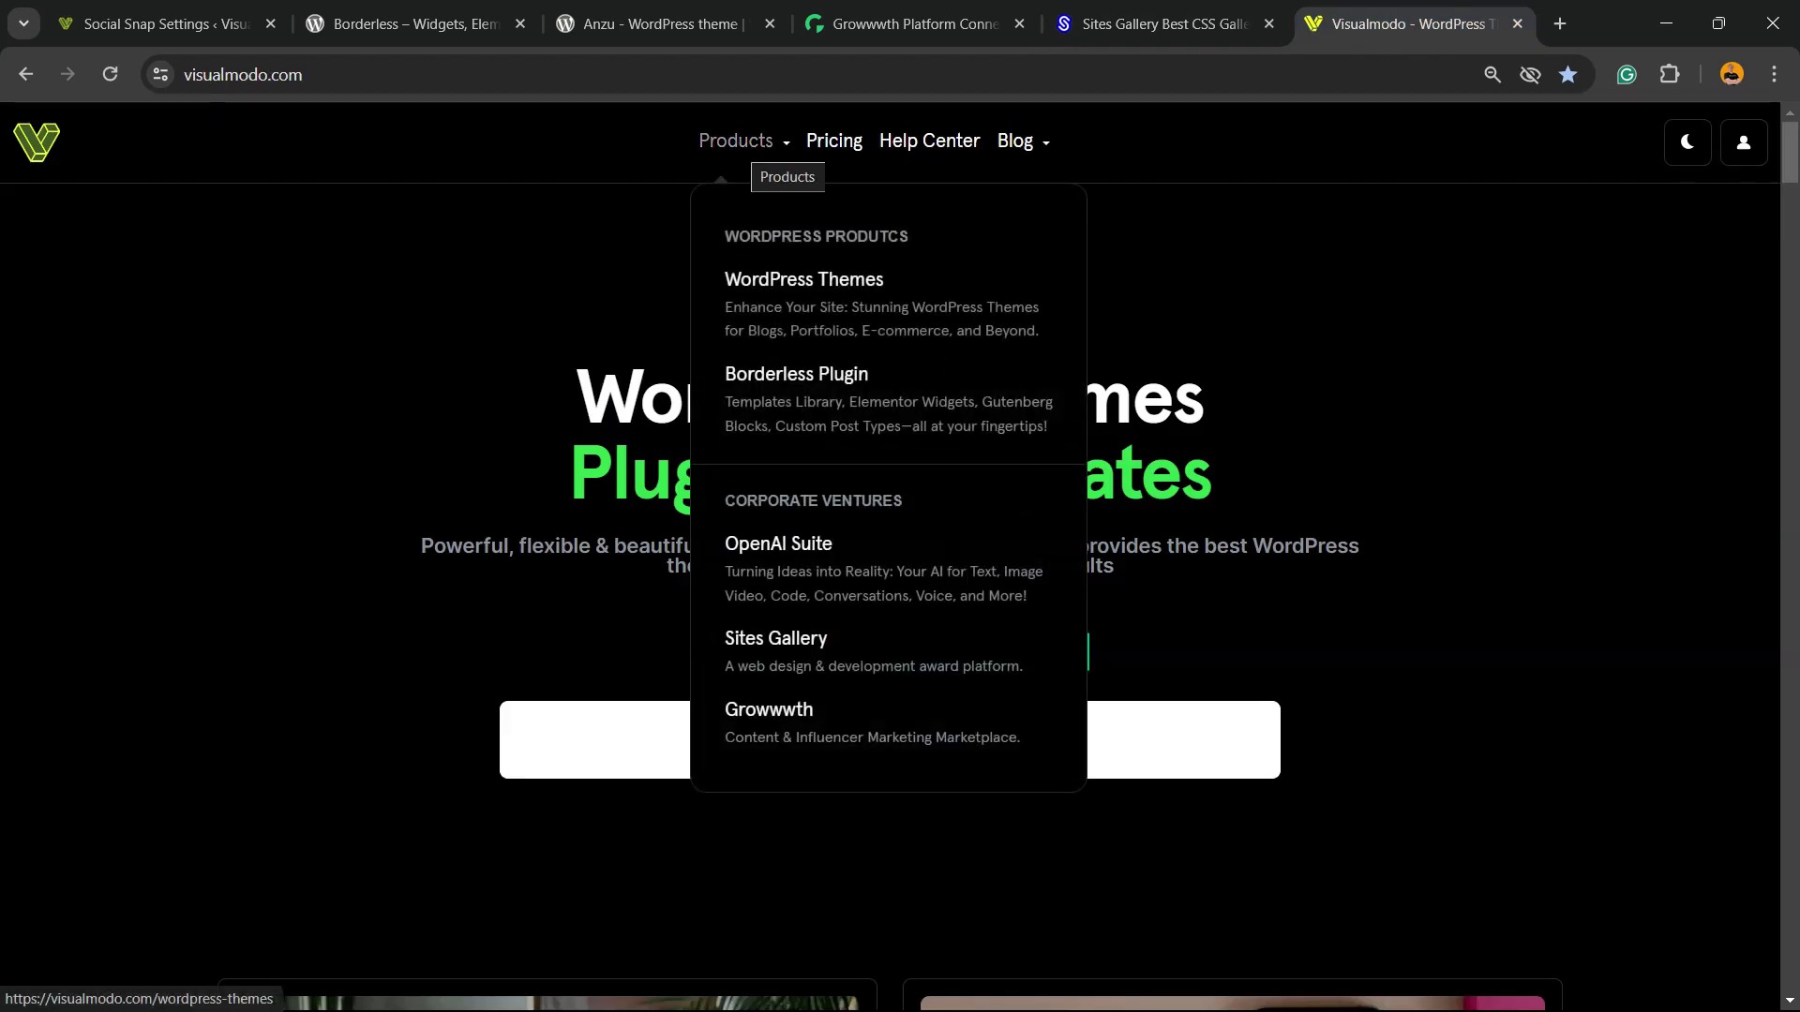
left_click(796, 374)
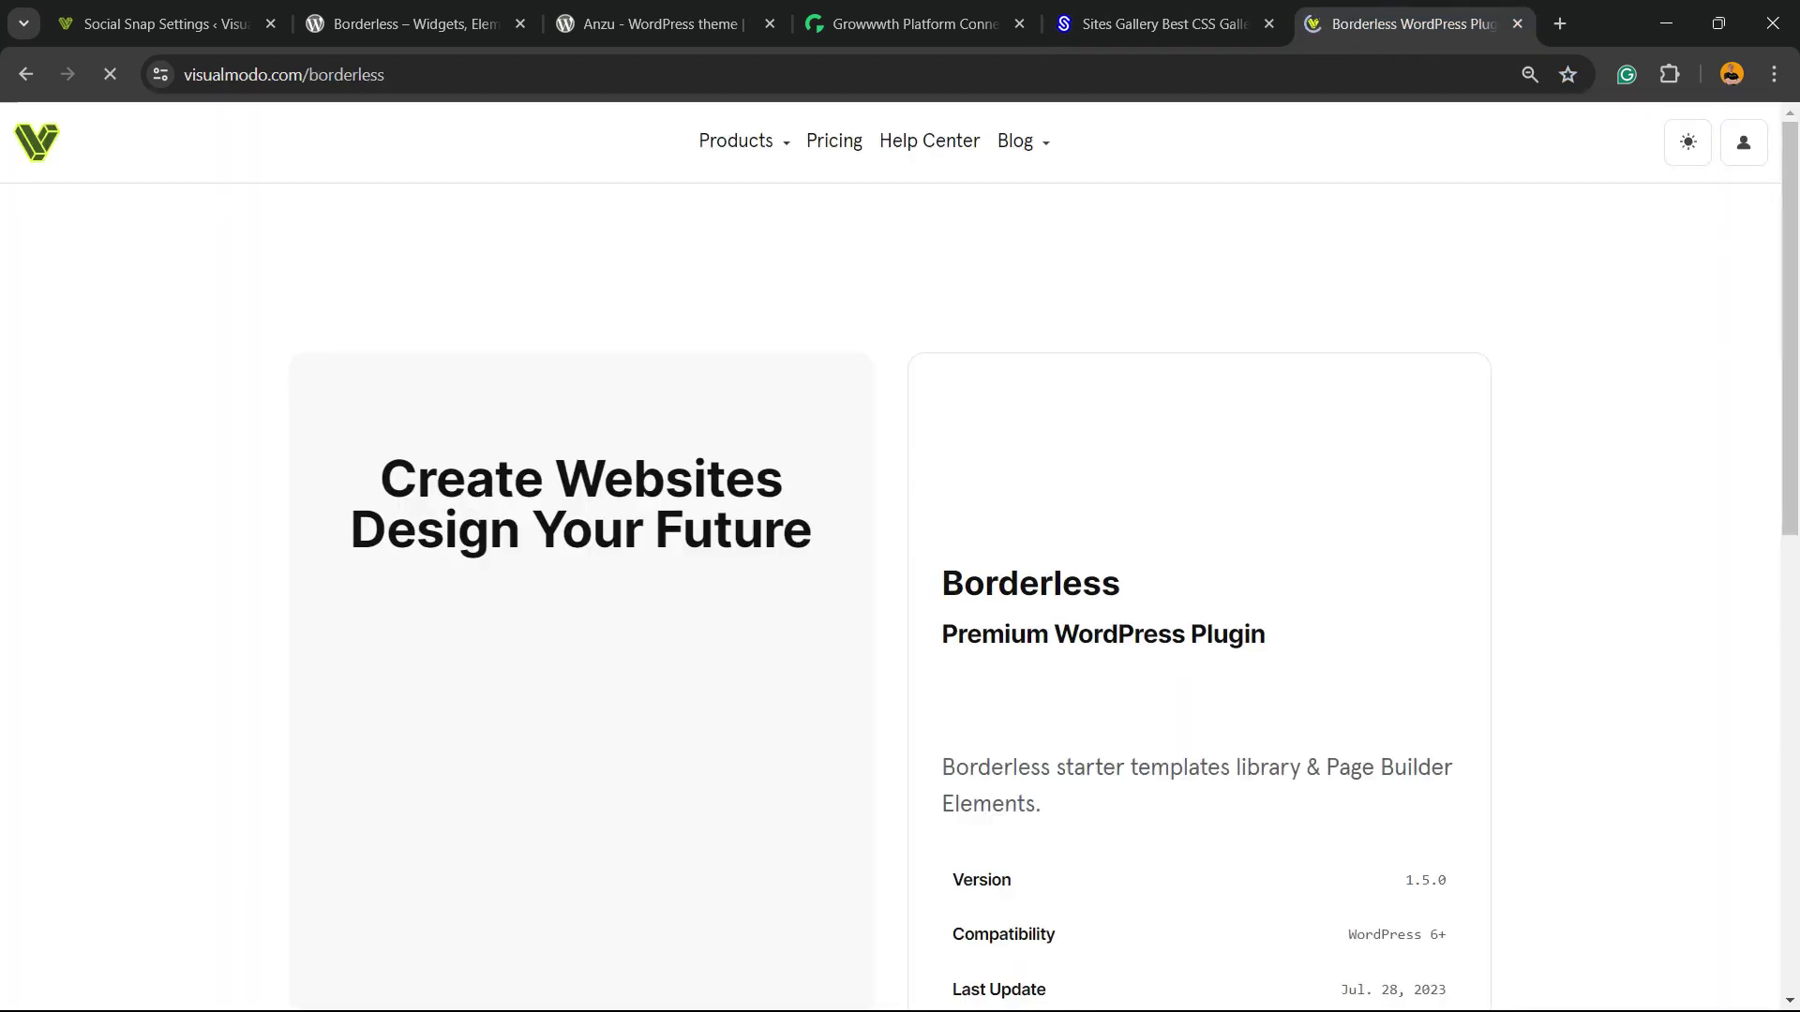
scroll(900, 600, "down", 15)
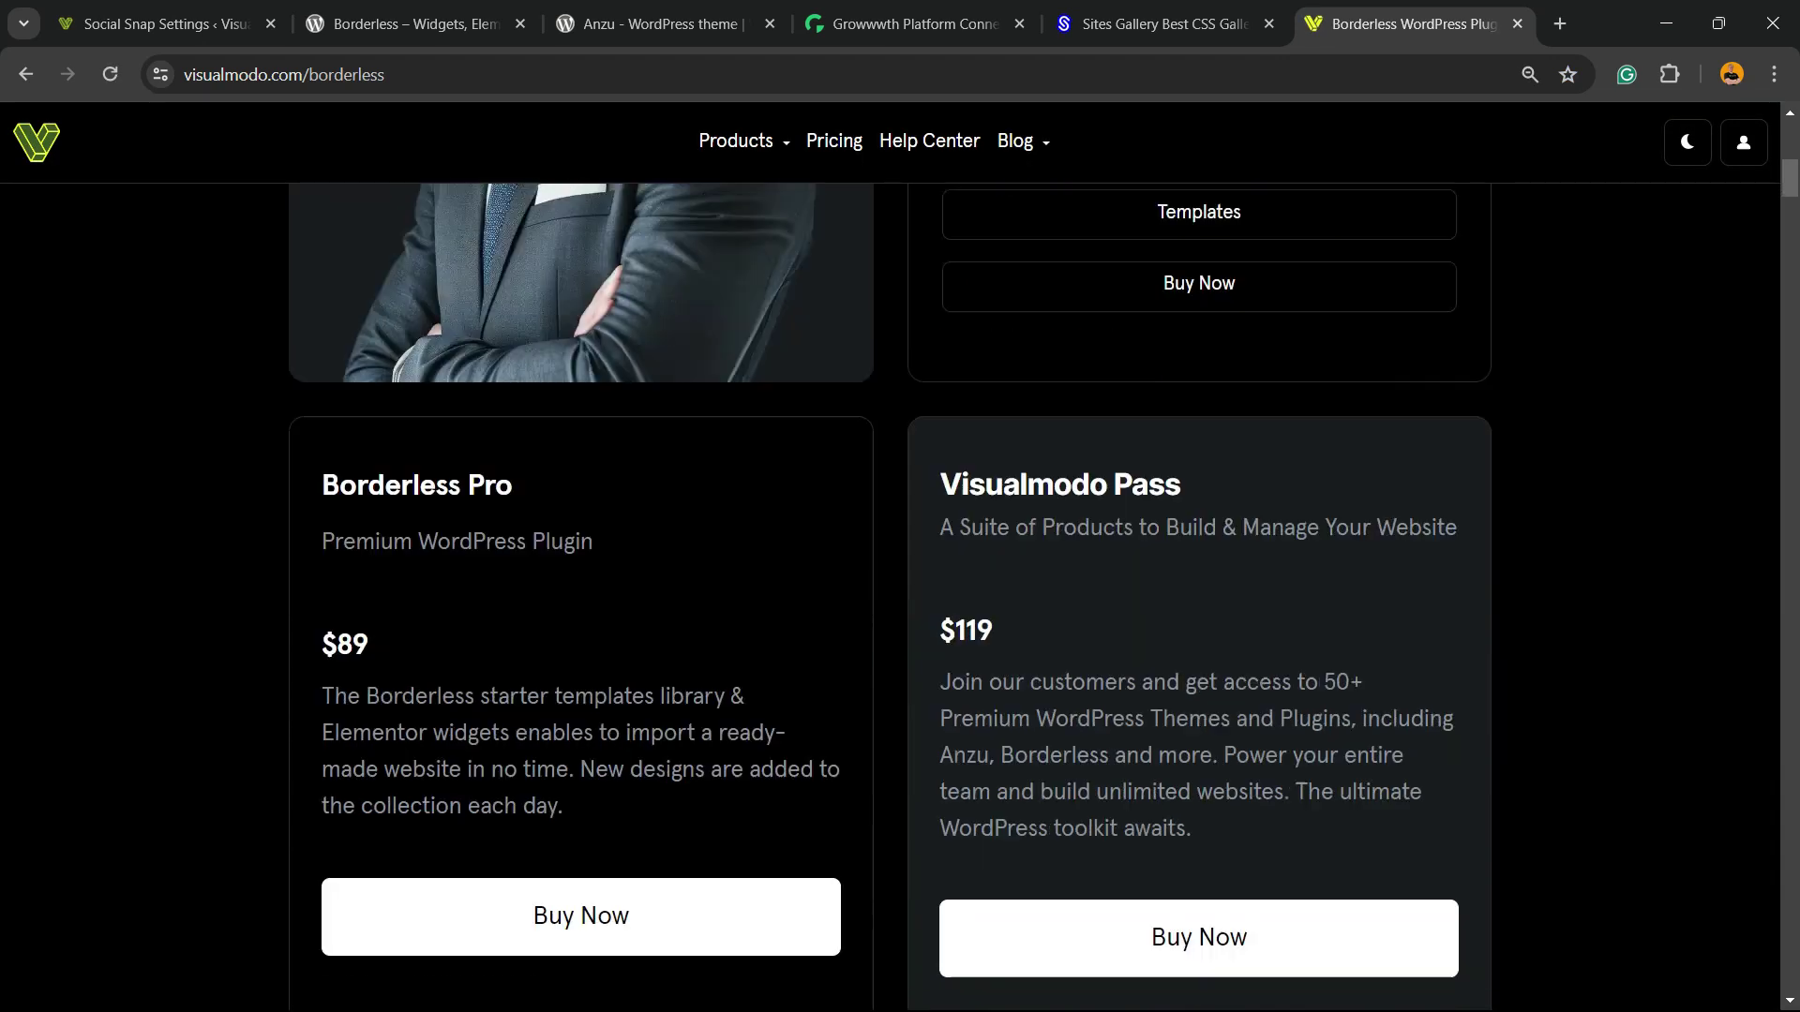
scroll(900, 600, "down", 15)
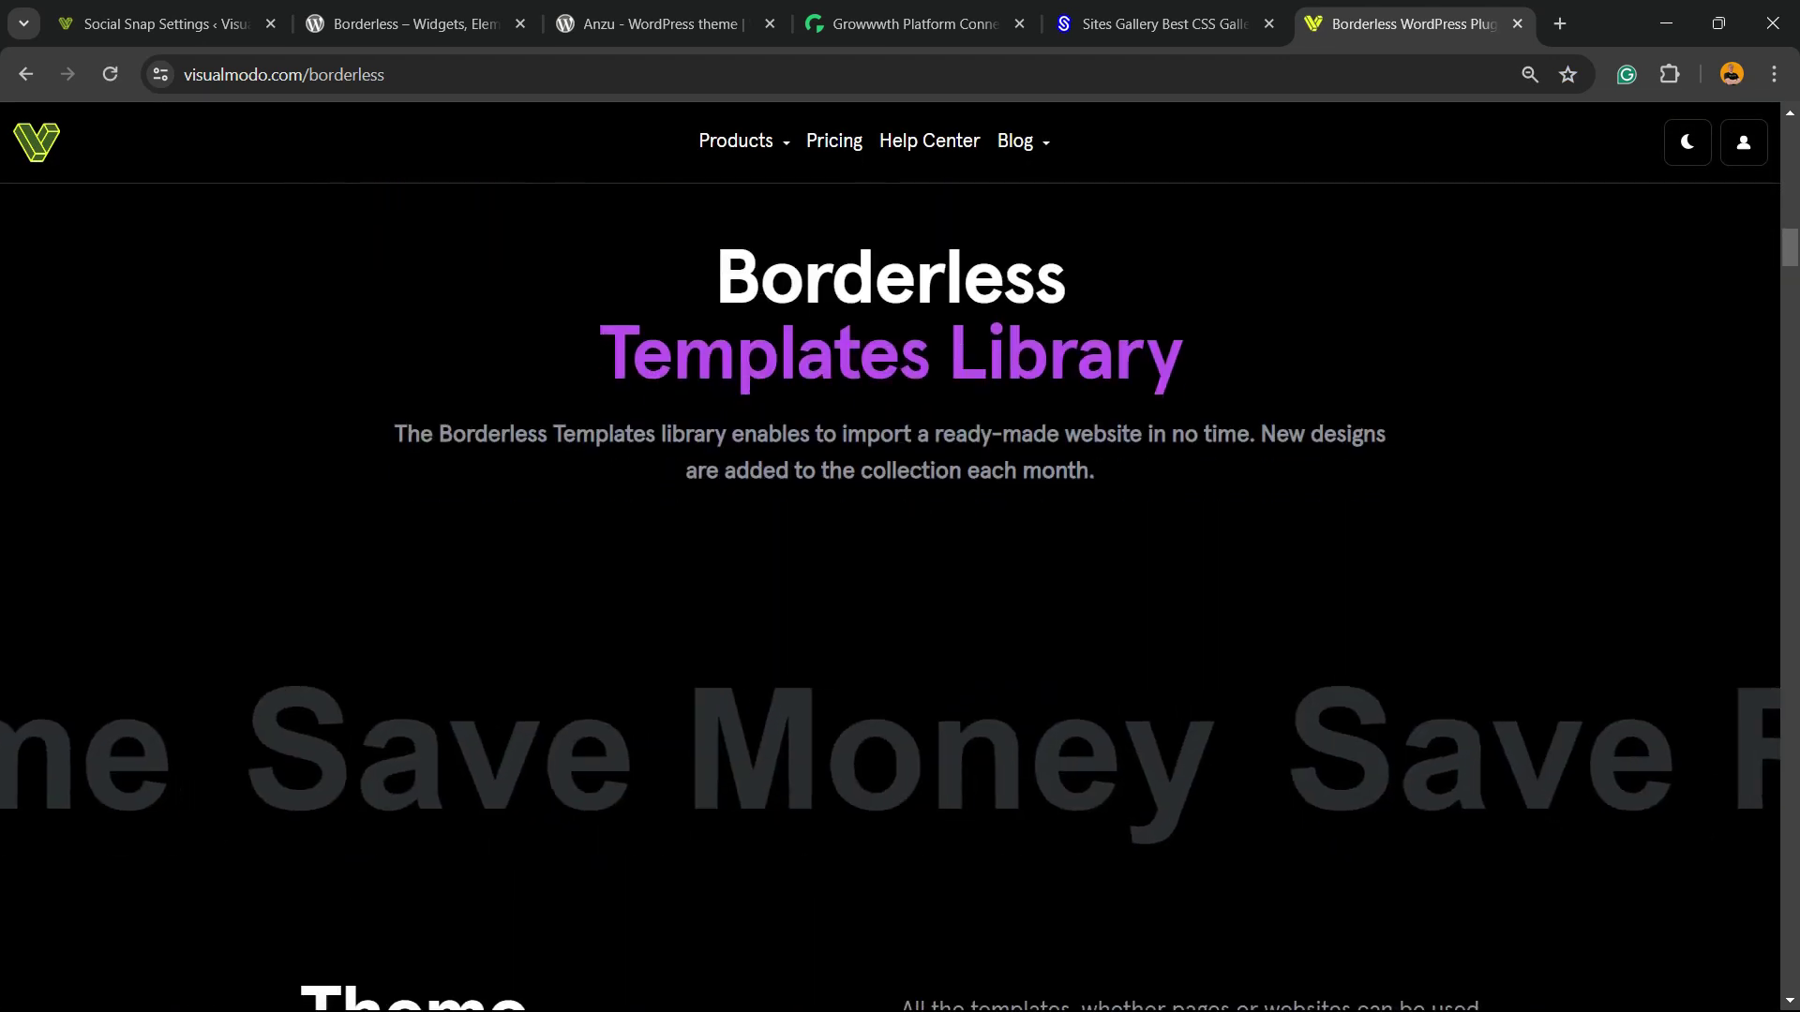
scroll(900, 600, "down", 10)
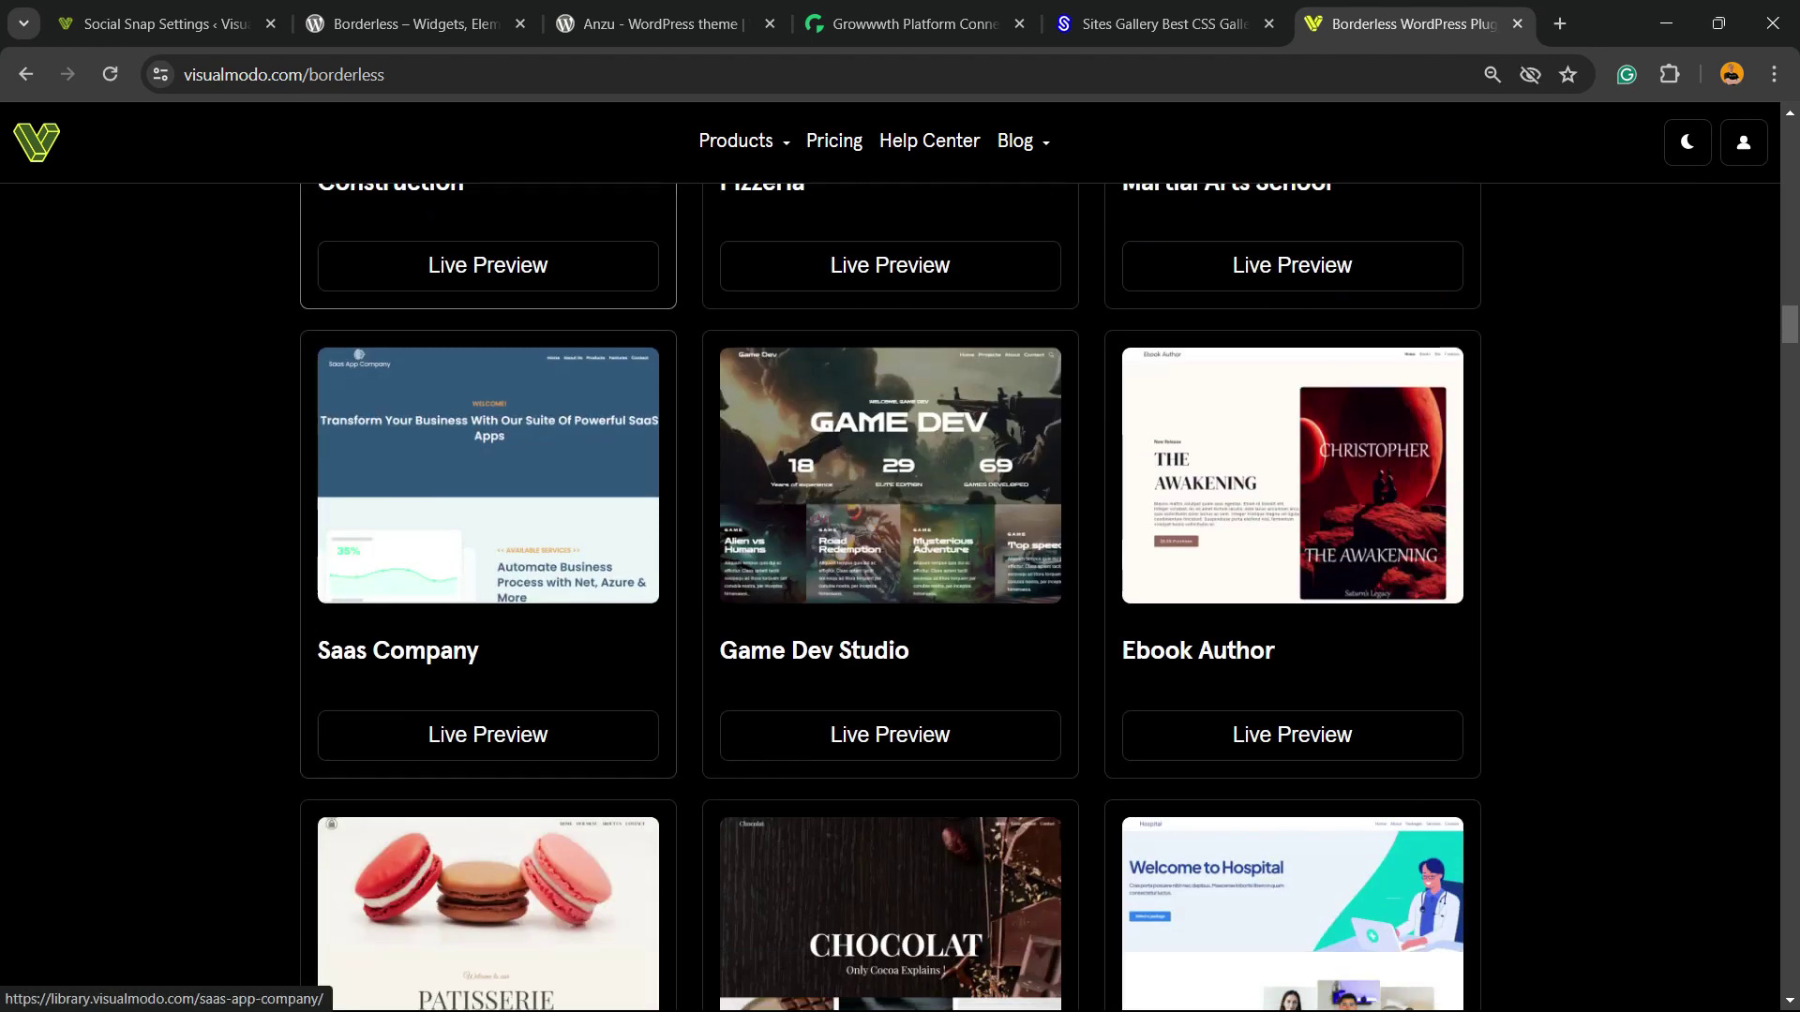
scroll(900, 600, "down", 14)
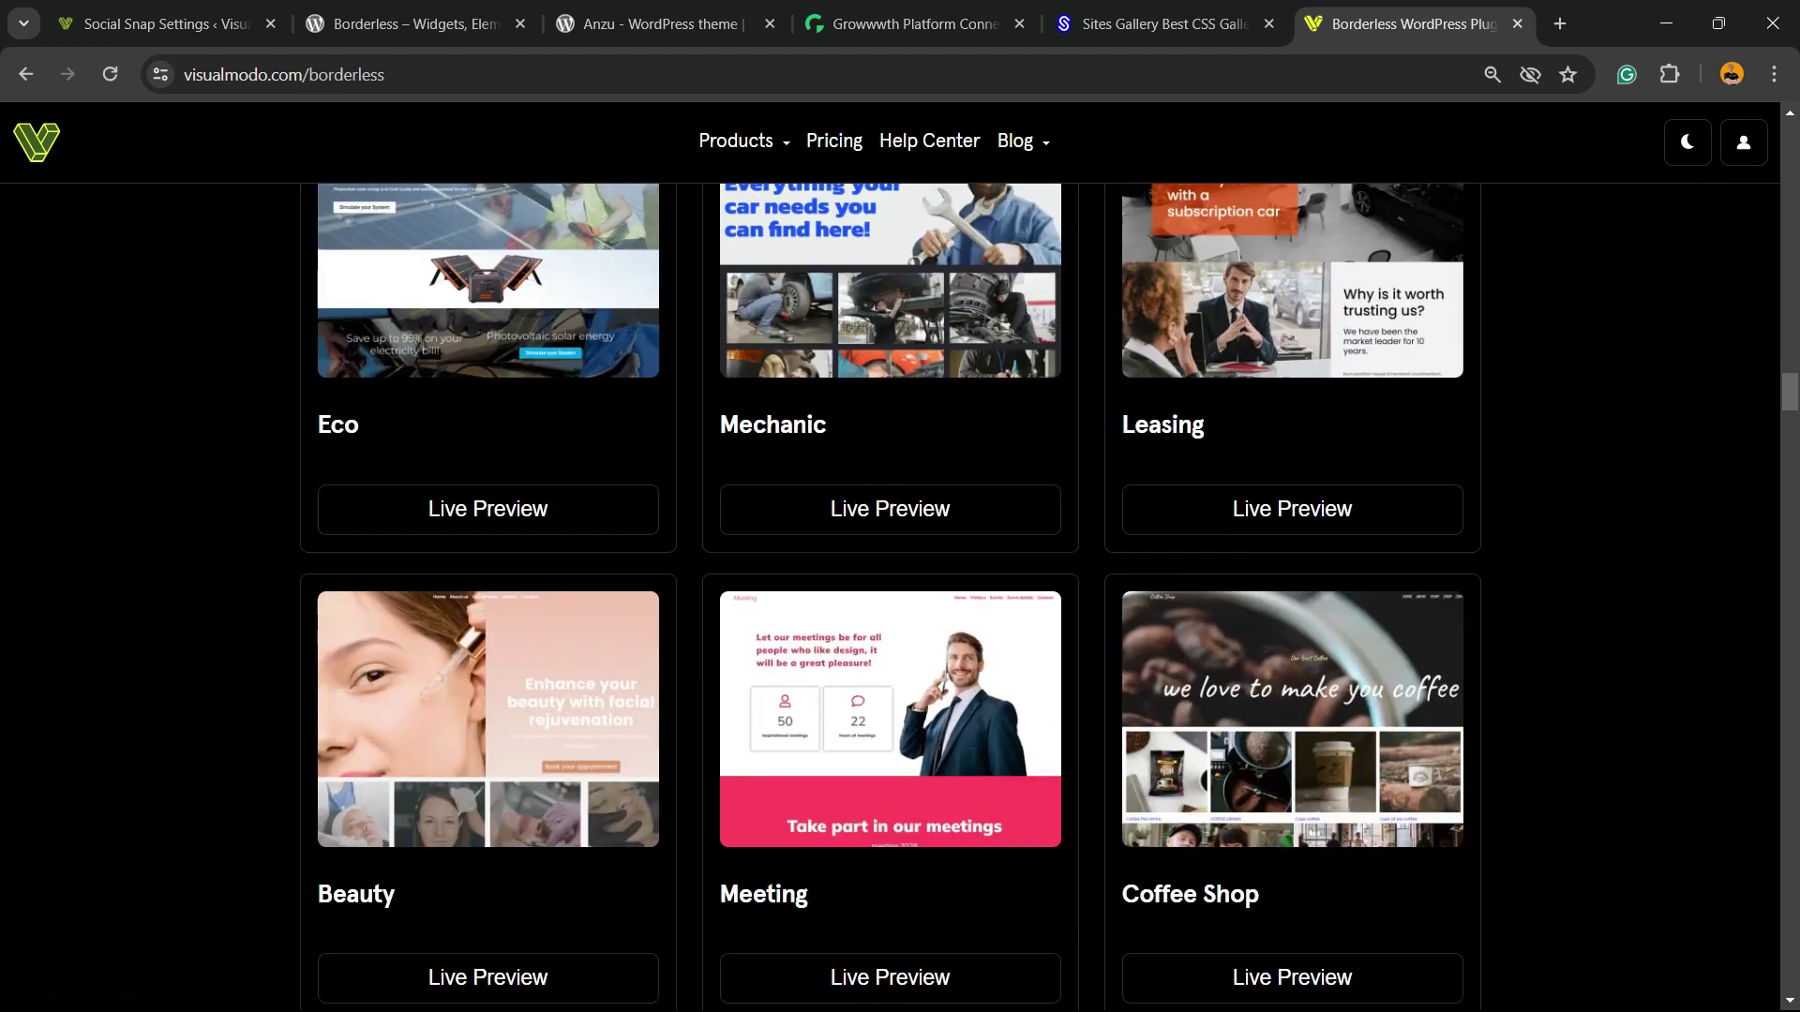
scroll(900, 600, "down", 15)
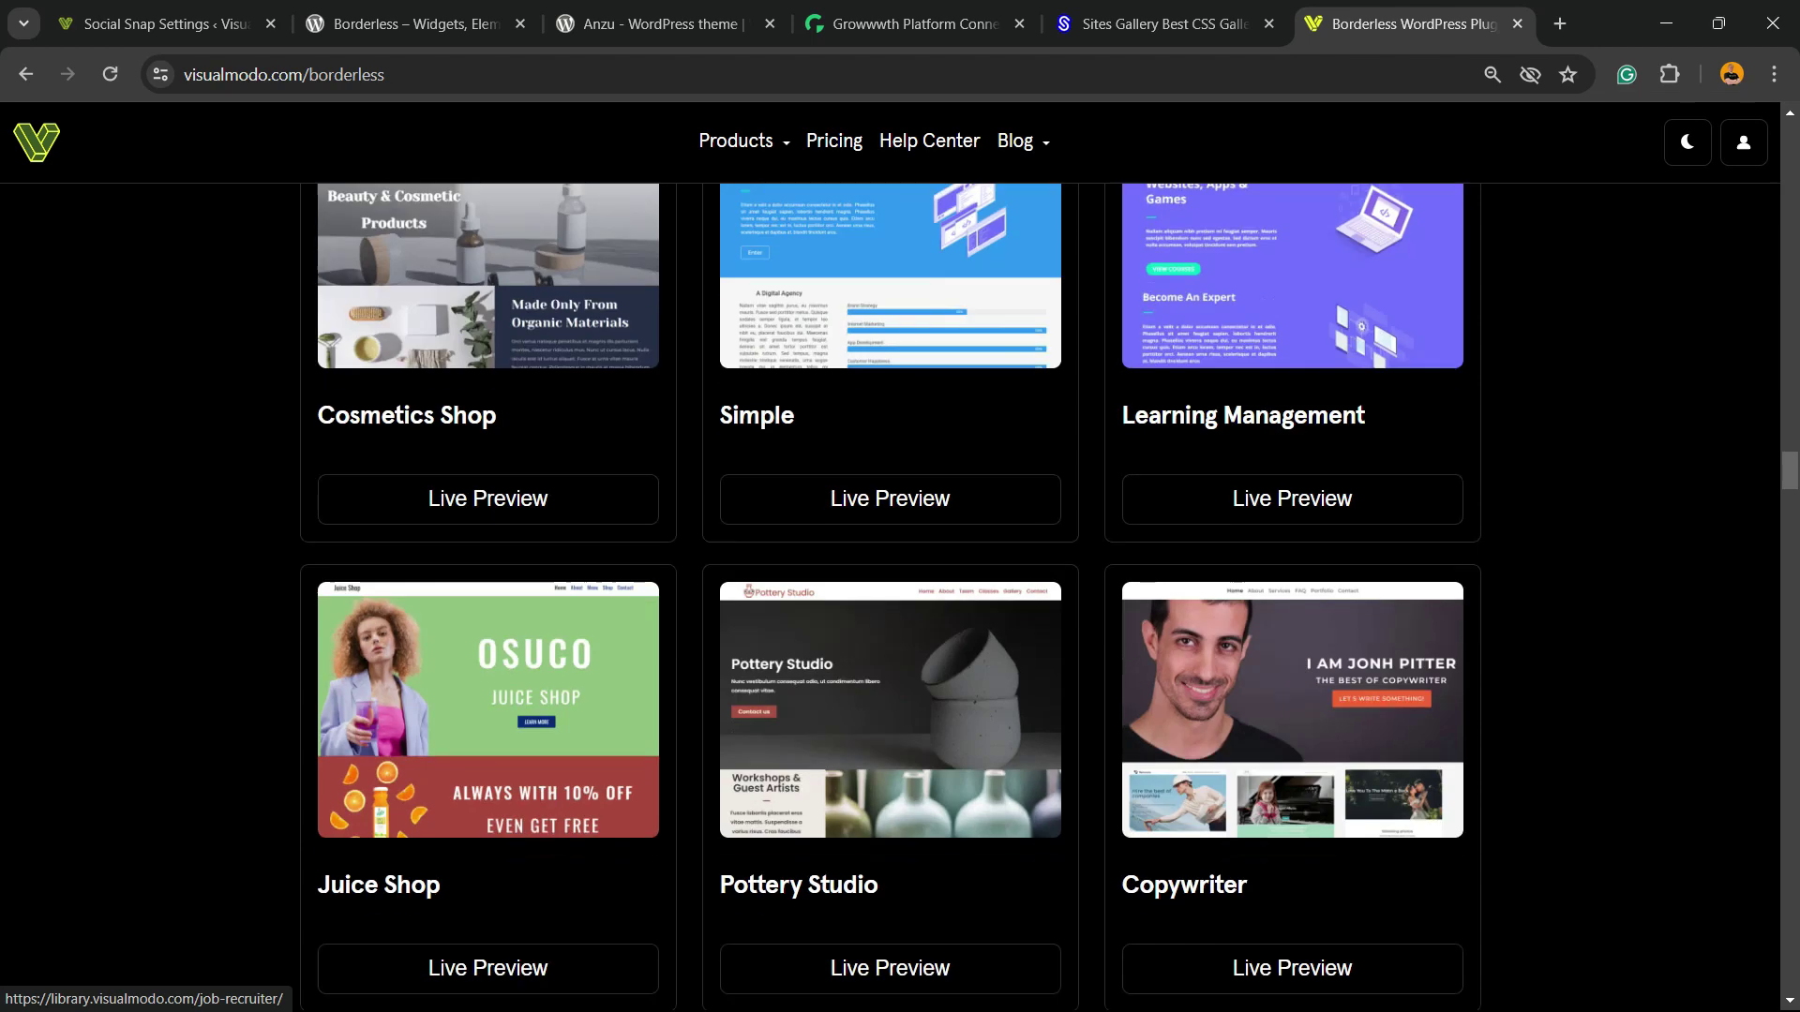
scroll(900, 600, "down", 7)
Open Visualmodo's entire templates library and browse the pre-built website templates
left_click(890, 447)
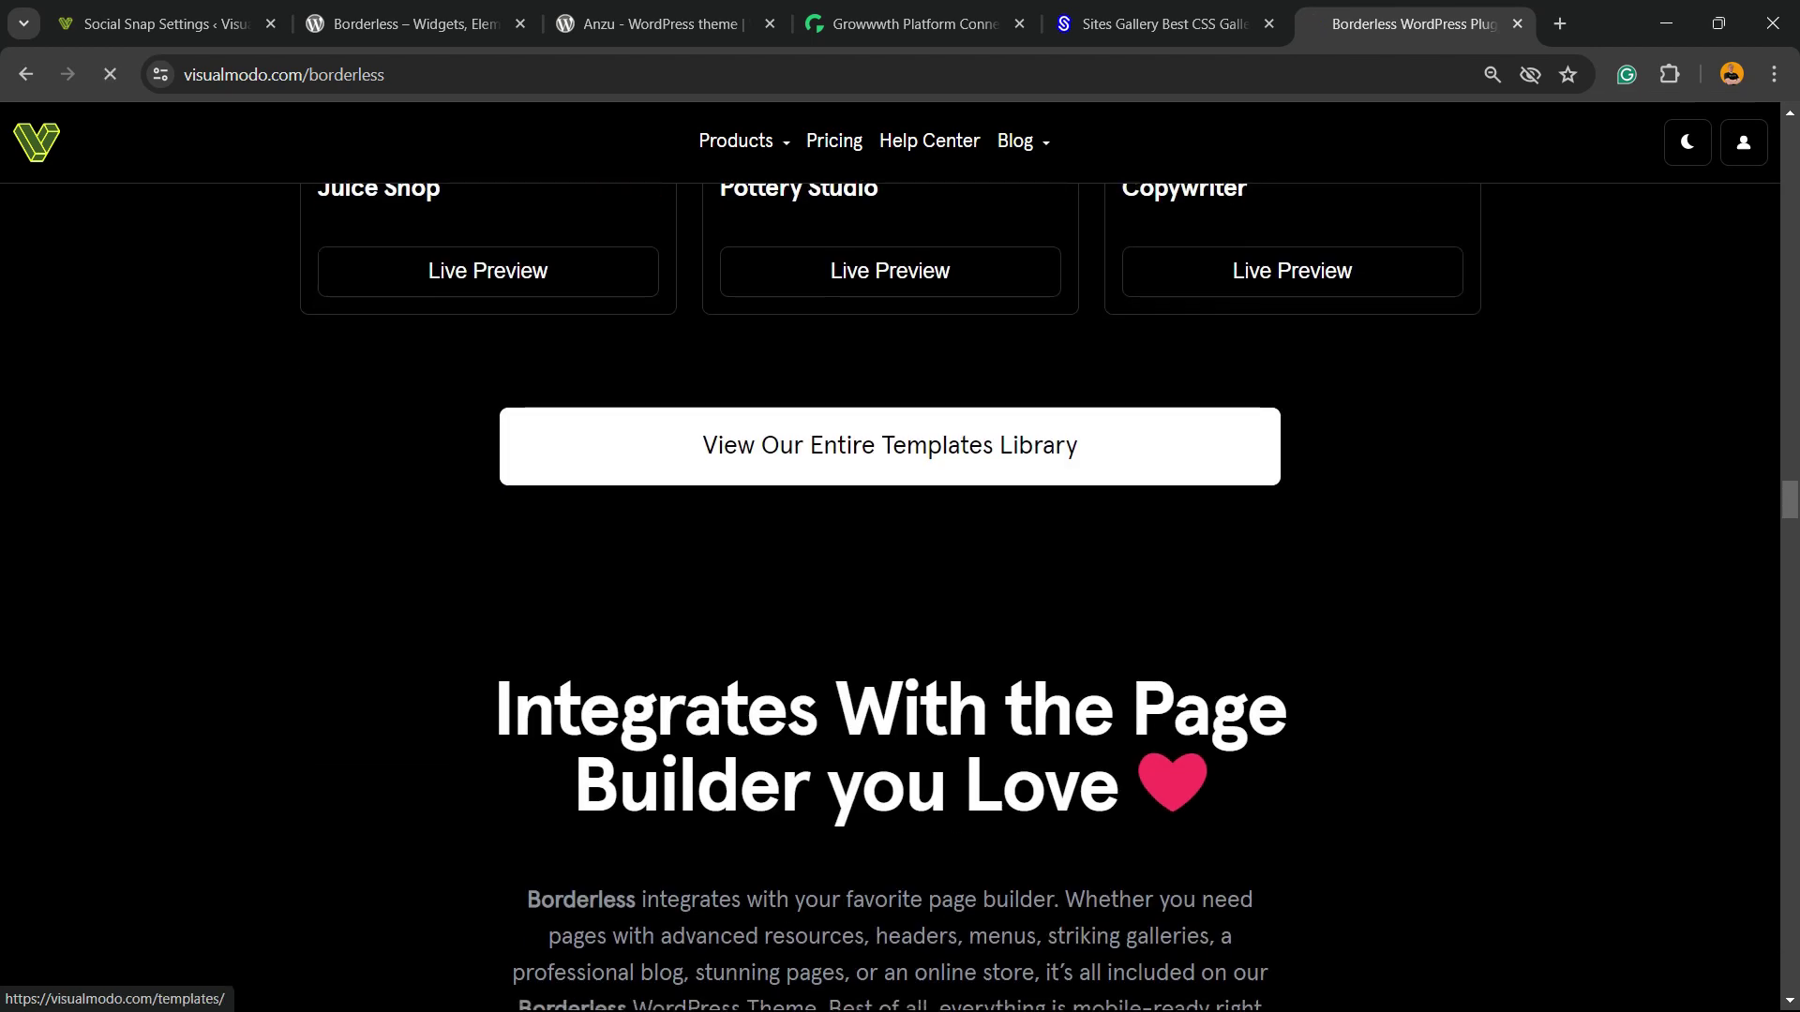
scroll(900, 600, "down", 10)
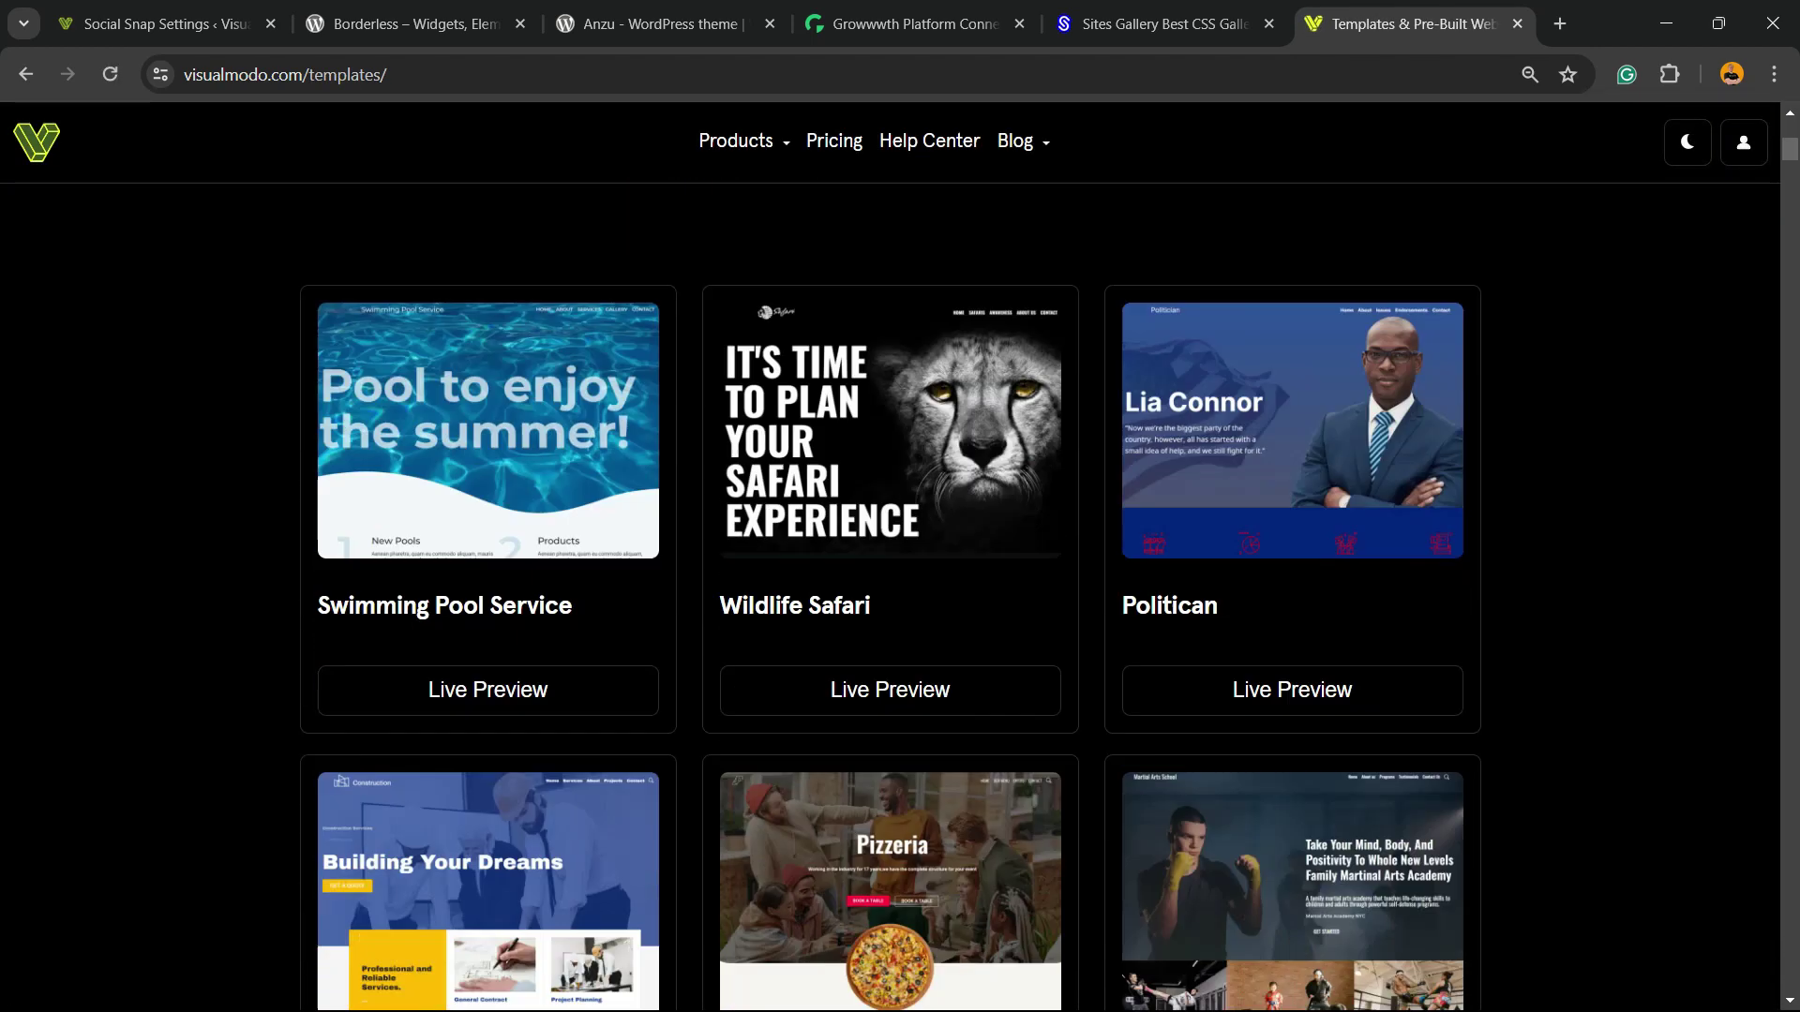
scroll(900, 600, "down", 20)
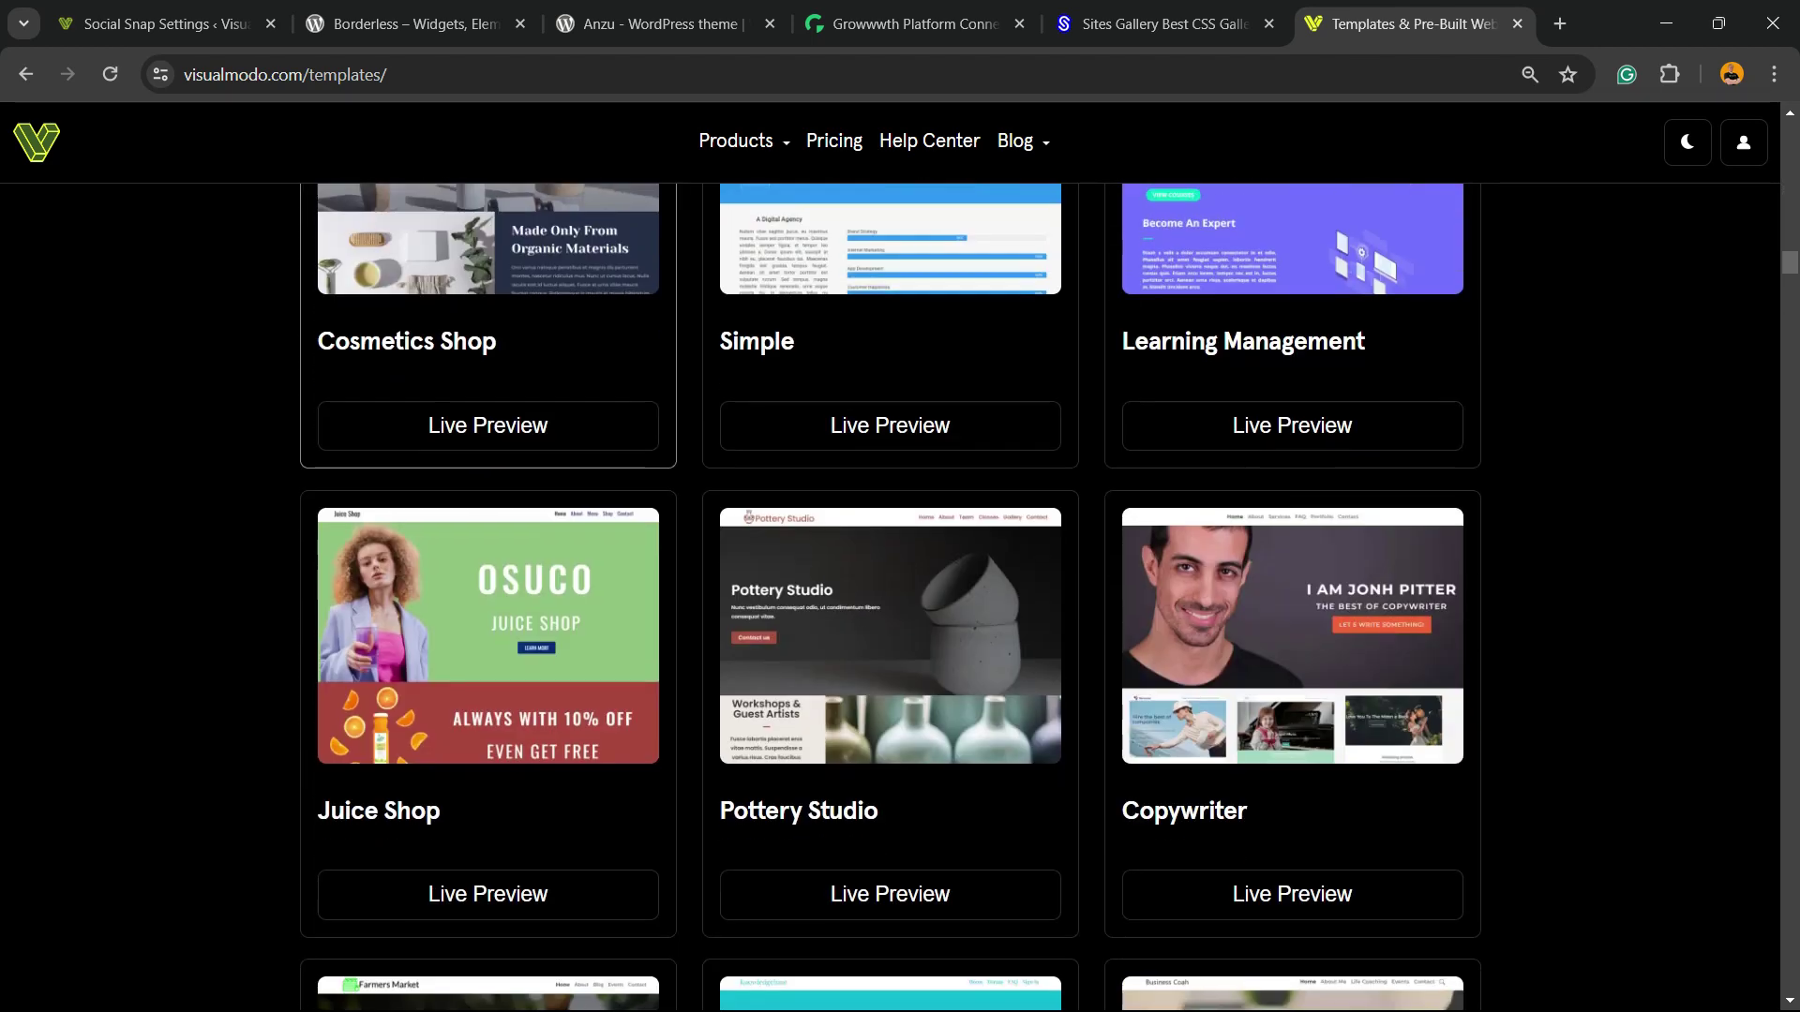
scroll(900, 600, "down", 12)
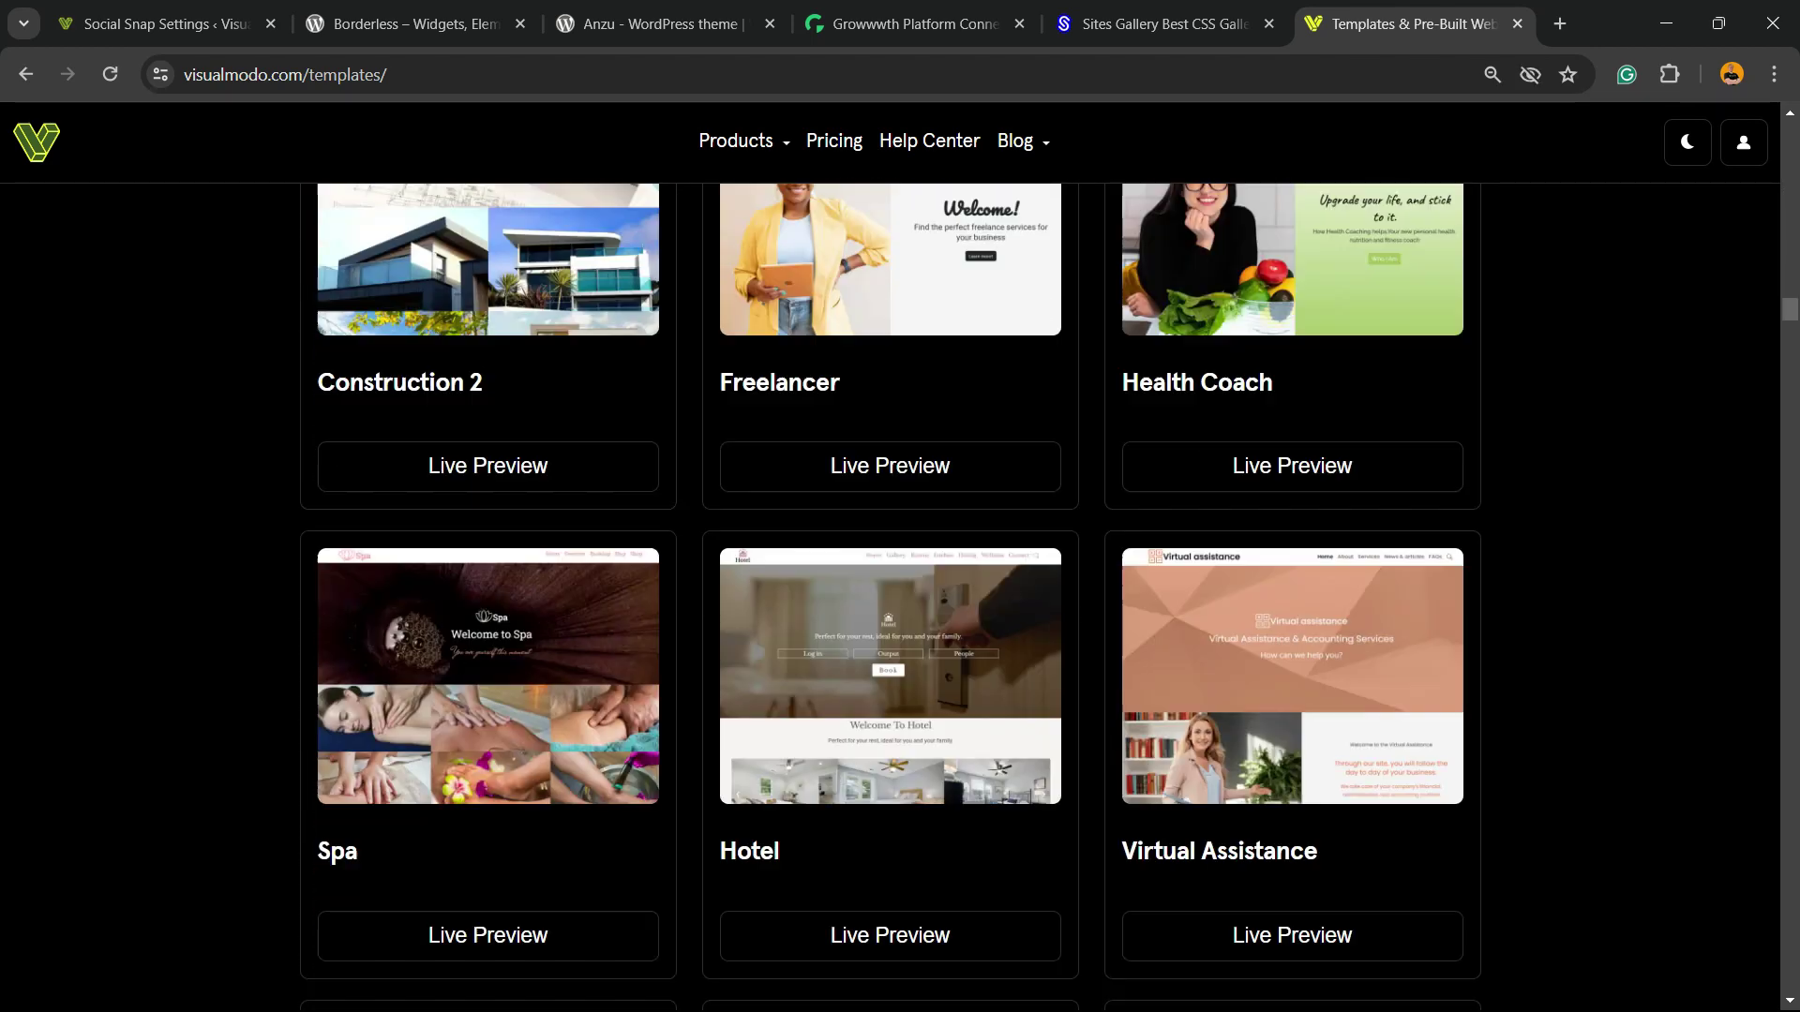